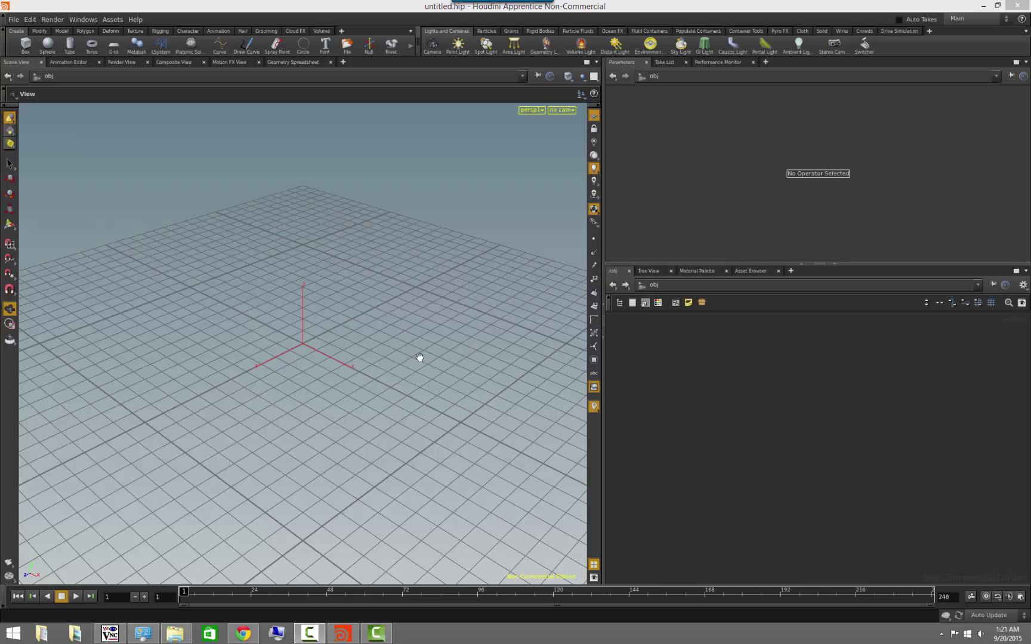
# Add a tube, move it to about (-1.51, 0.57, -1.30), and tilt it -27.3° around Z
pyautogui.moveTo(383, 373); pyautogui.dragTo(466, 388)
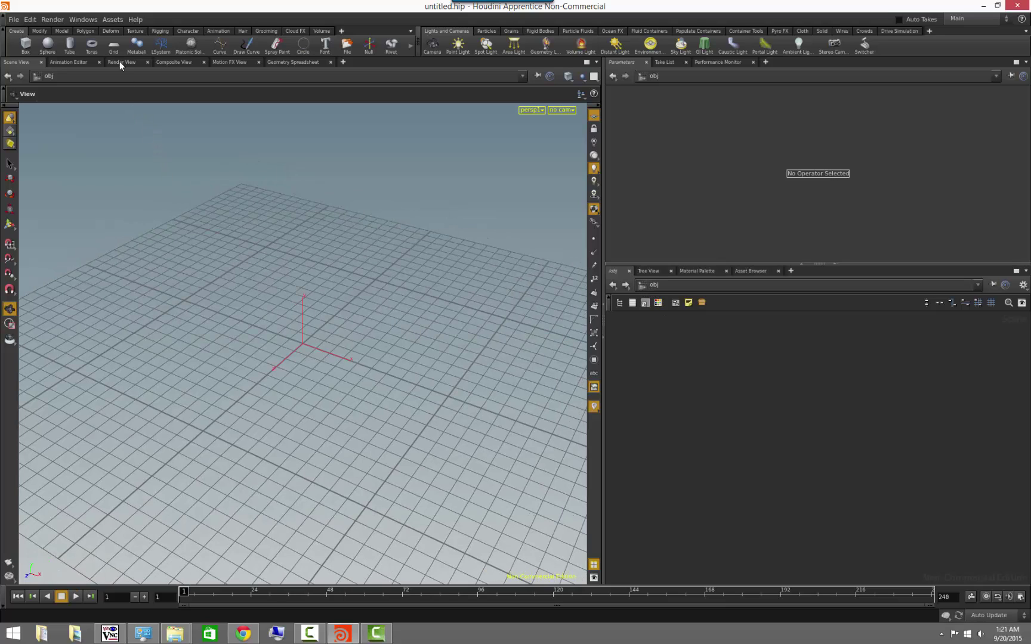
pyautogui.click(70, 44)
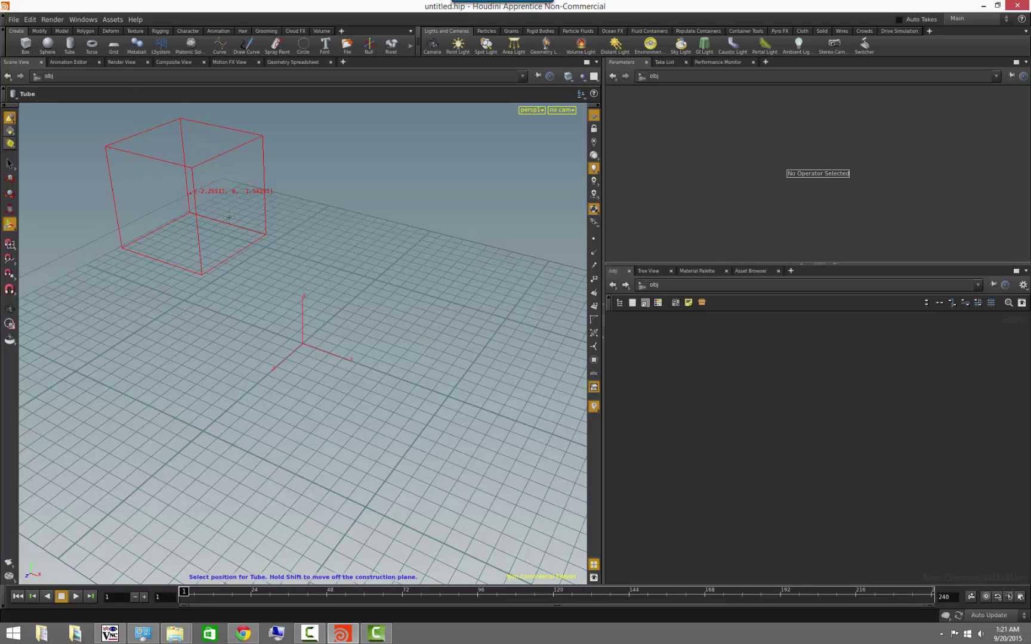
pyautogui.click(258, 228)
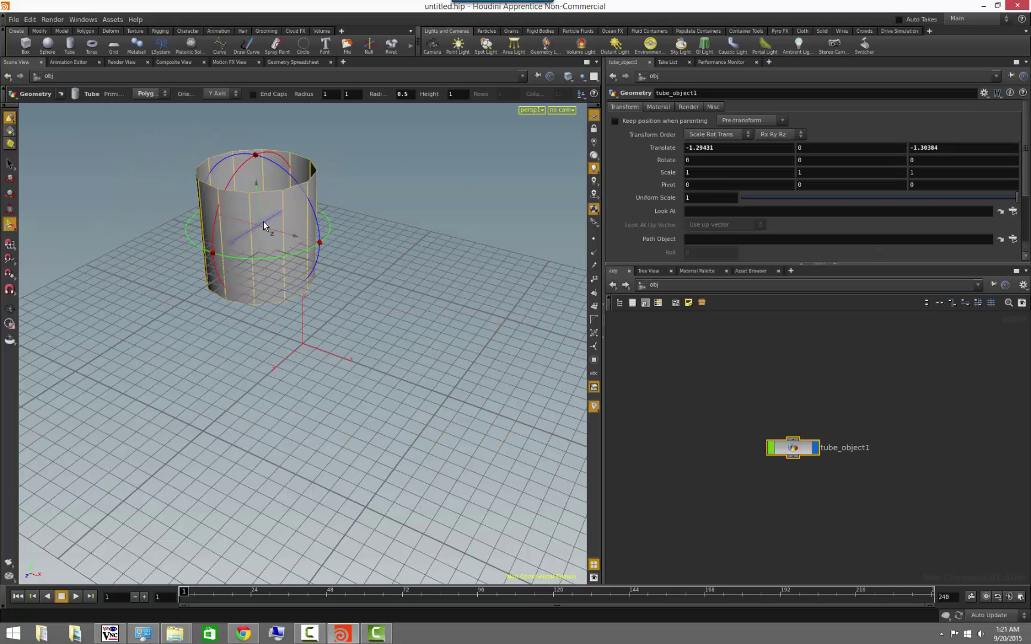
pyautogui.moveTo(263, 221); pyautogui.dragTo(349, 254)
pyautogui.moveTo(411, 210); pyautogui.dragTo(227, 179)
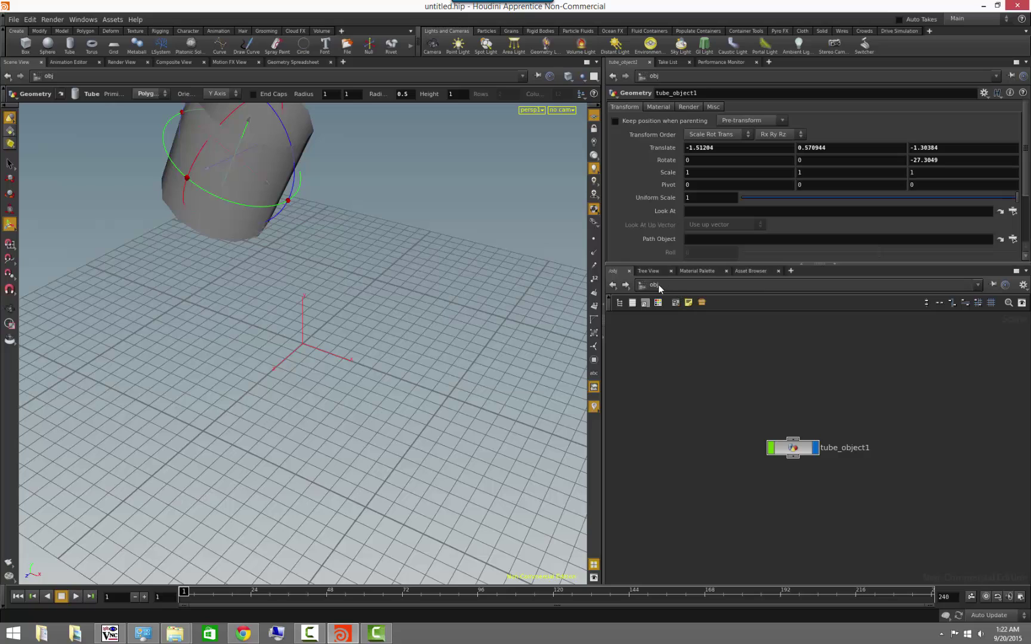
# Bring up the network path bar's Other Networks list to reach the ch network
pyautogui.rightClick(661, 285)
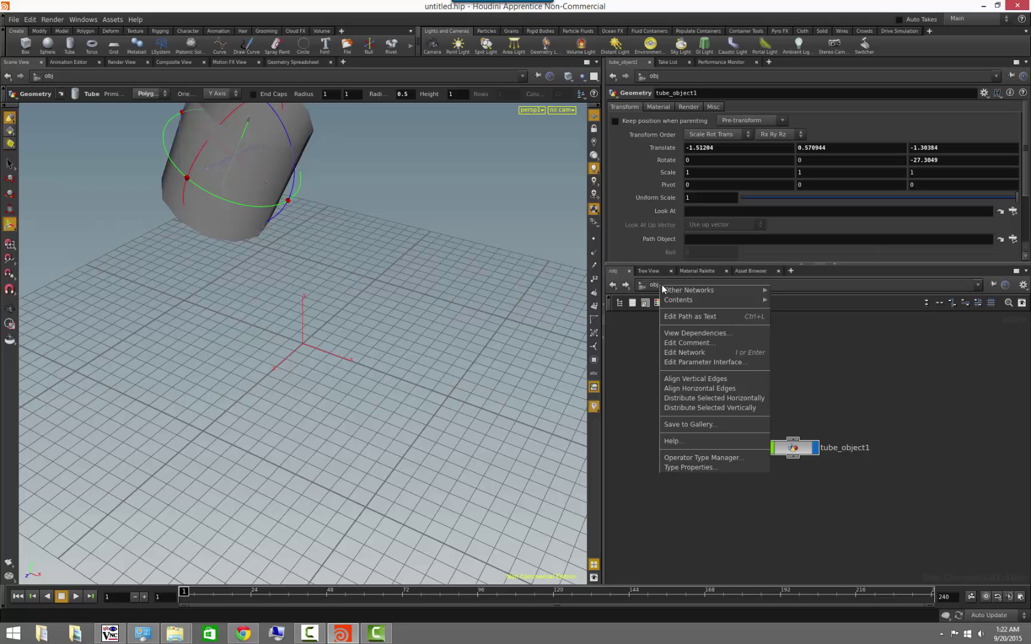
pyautogui.moveTo(712, 299)
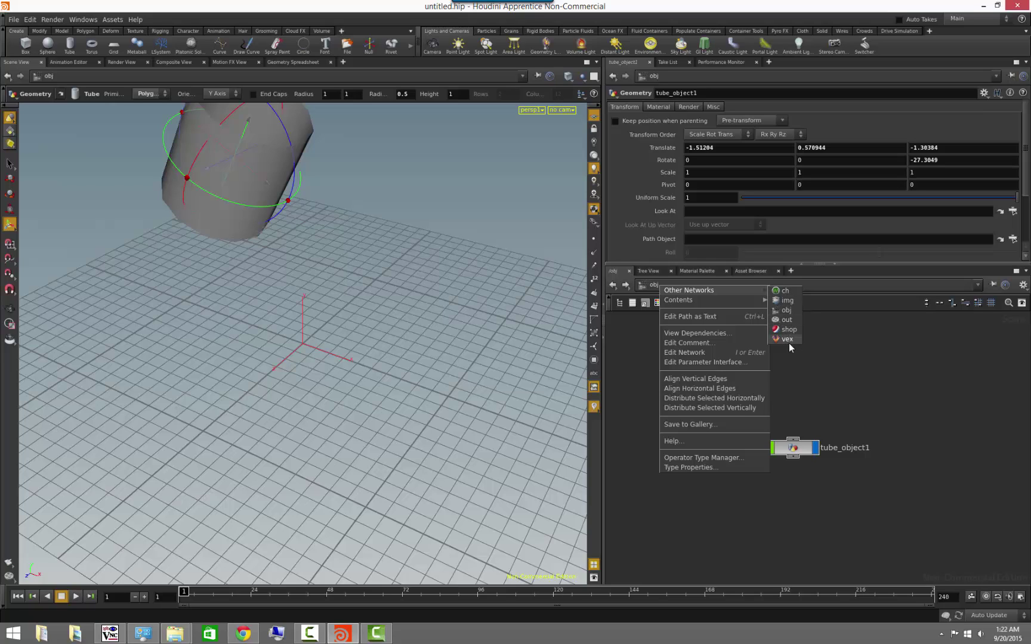
# In the ch network, create a ch1 CHOP Network and go inside it
pyautogui.click(787, 291)
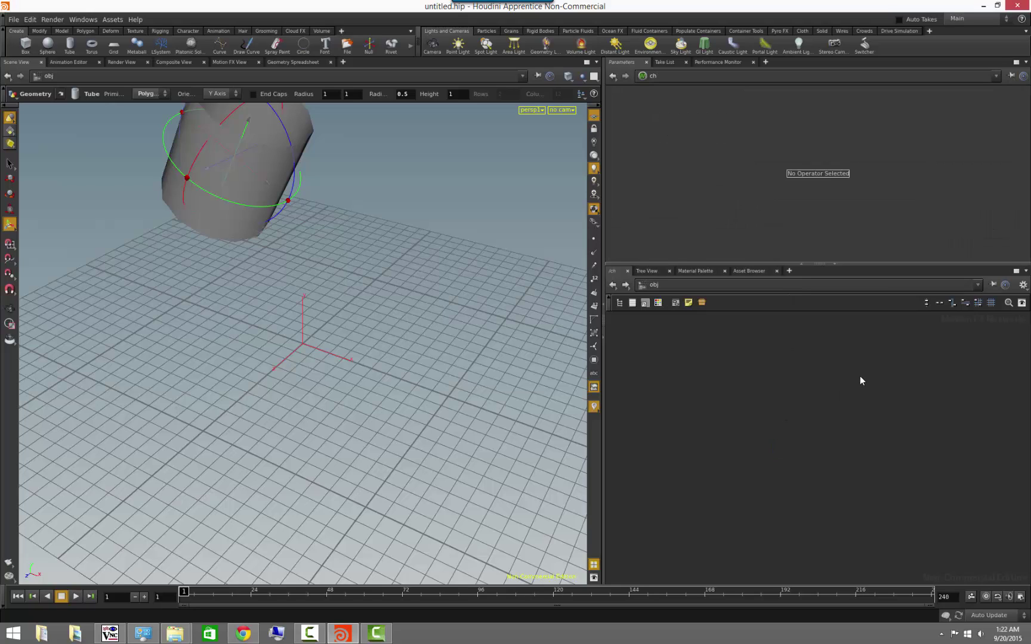
pyautogui.press('Tab')
pyautogui.moveTo(778, 421)
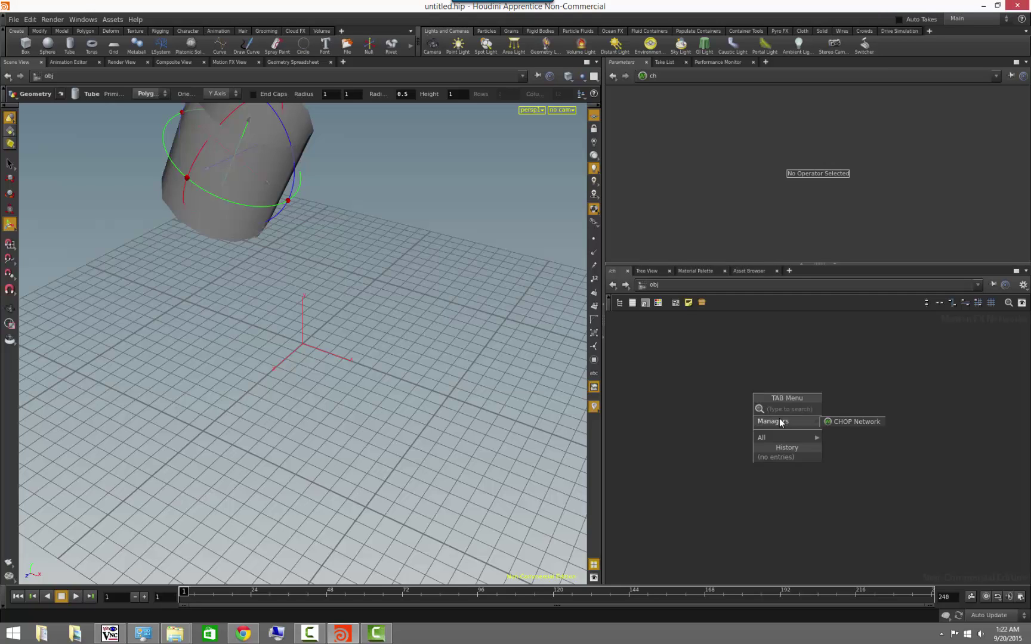
pyautogui.click(848, 418)
pyautogui.click(778, 399)
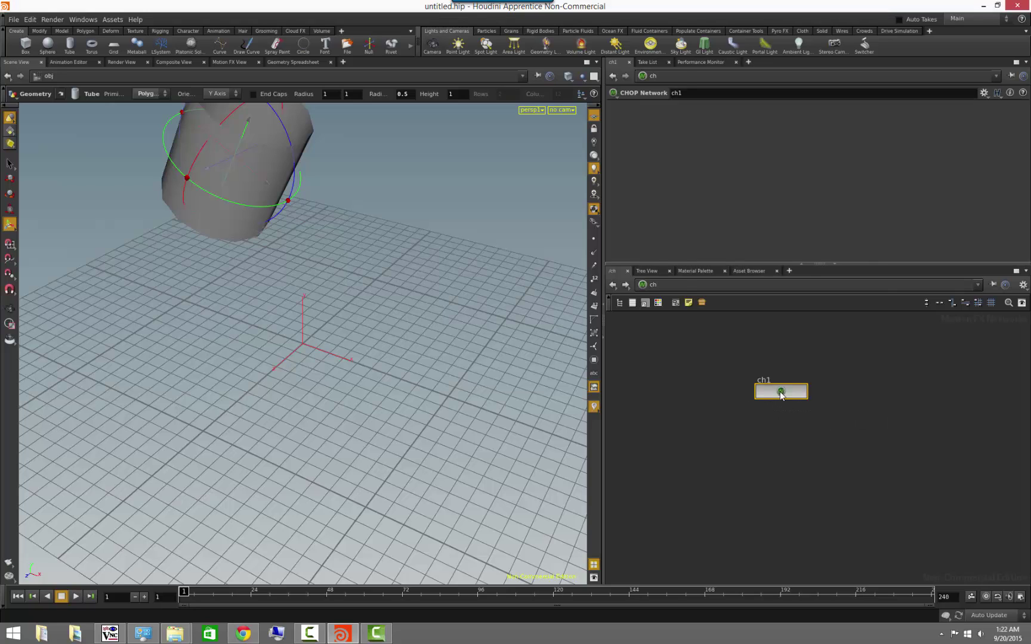
pyautogui.doubleClick(783, 389)
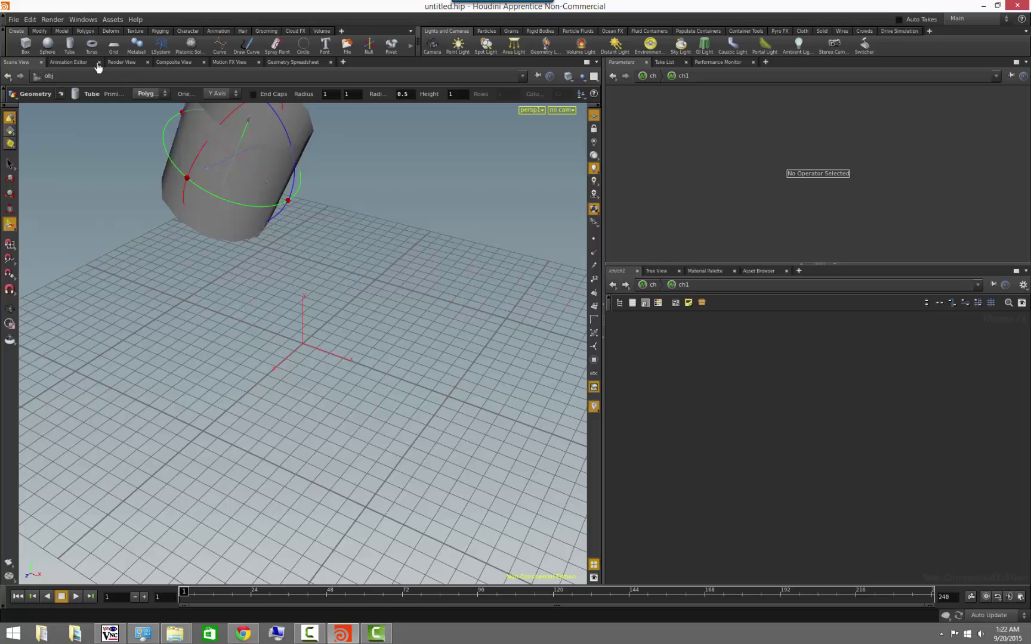
# Add a noise1 Noise node with Seed 2.6, plot it in Motion FX View, then return to objects
pyautogui.click(241, 62)
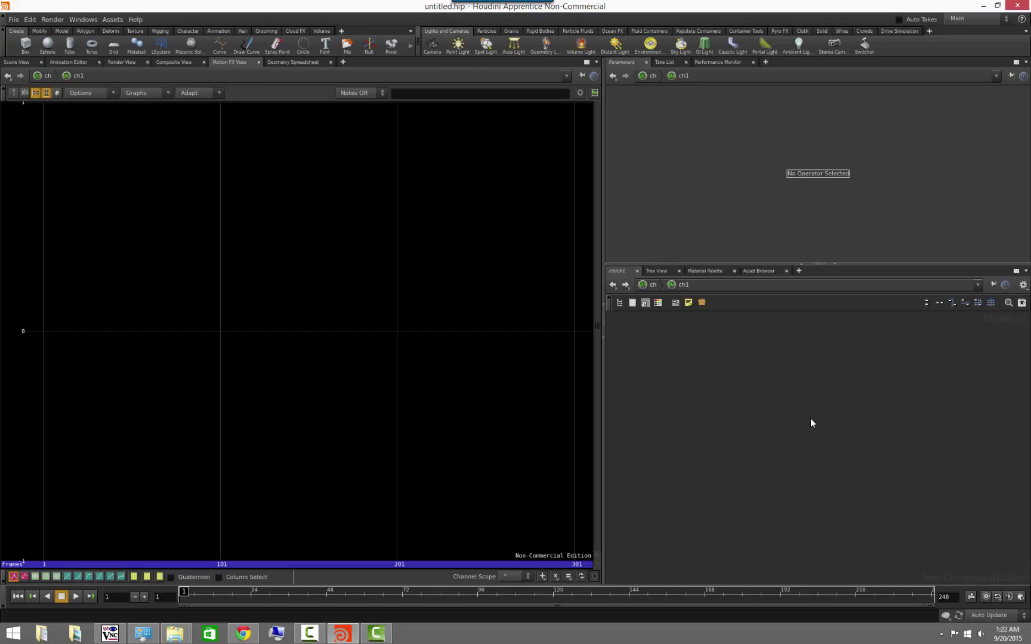
pyautogui.press('Tab')
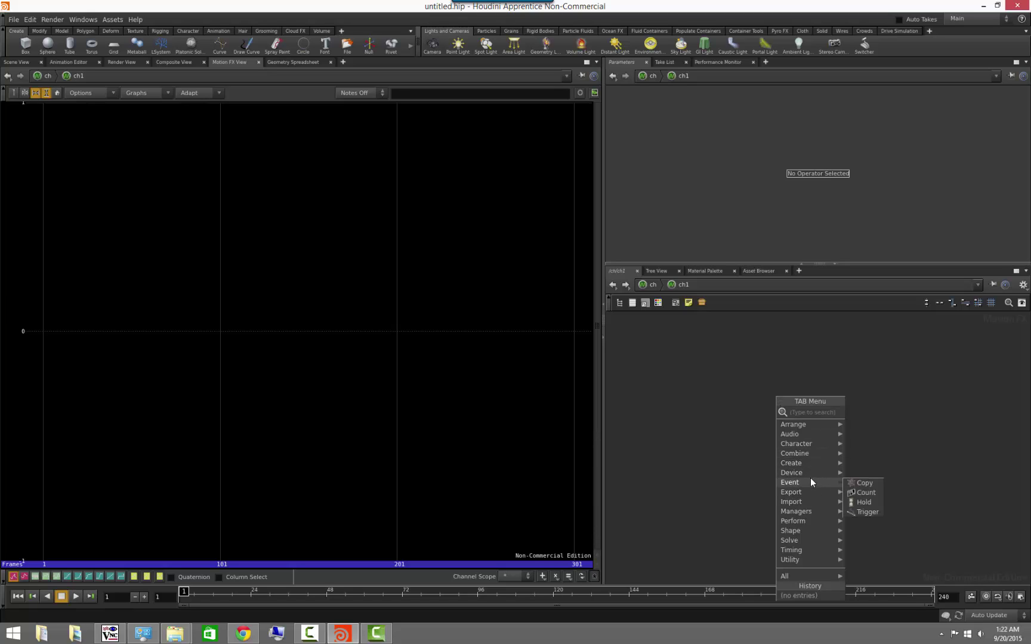
pyautogui.moveTo(816, 464)
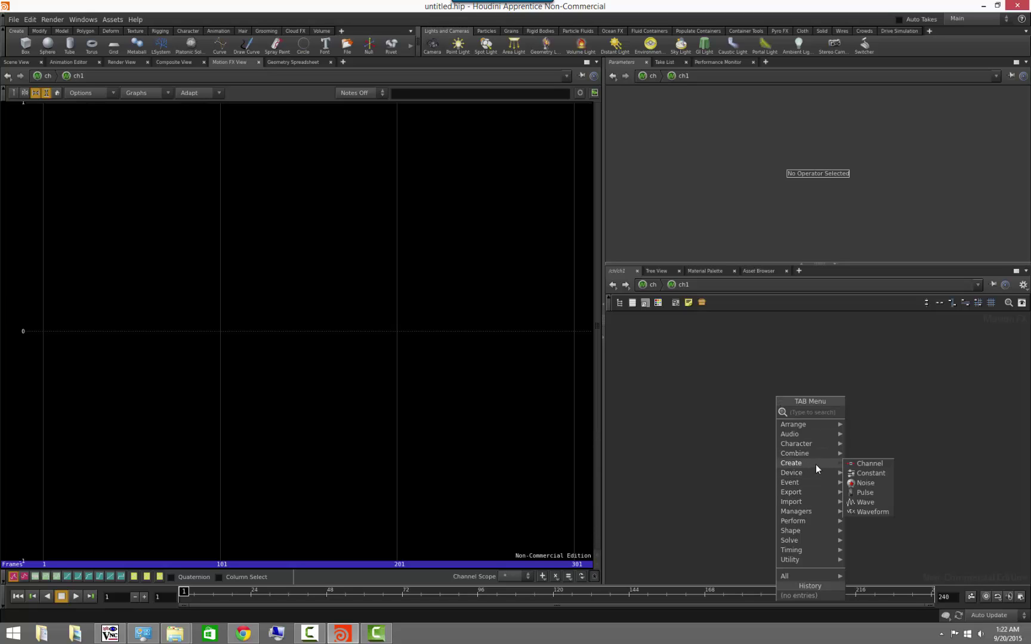
pyautogui.click(874, 481)
pyautogui.click(776, 456)
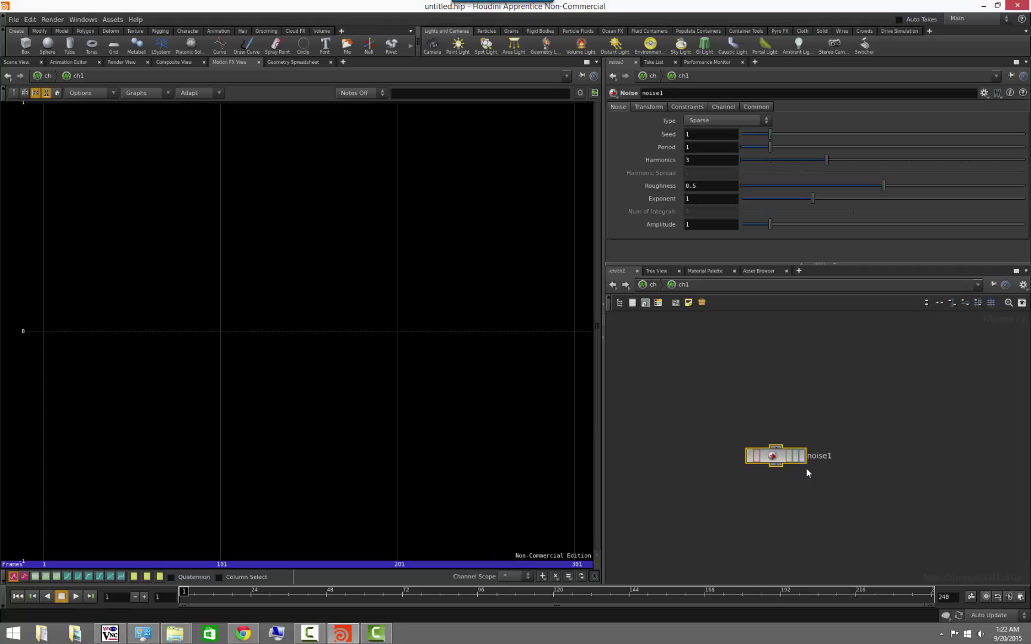
pyautogui.click(803, 457)
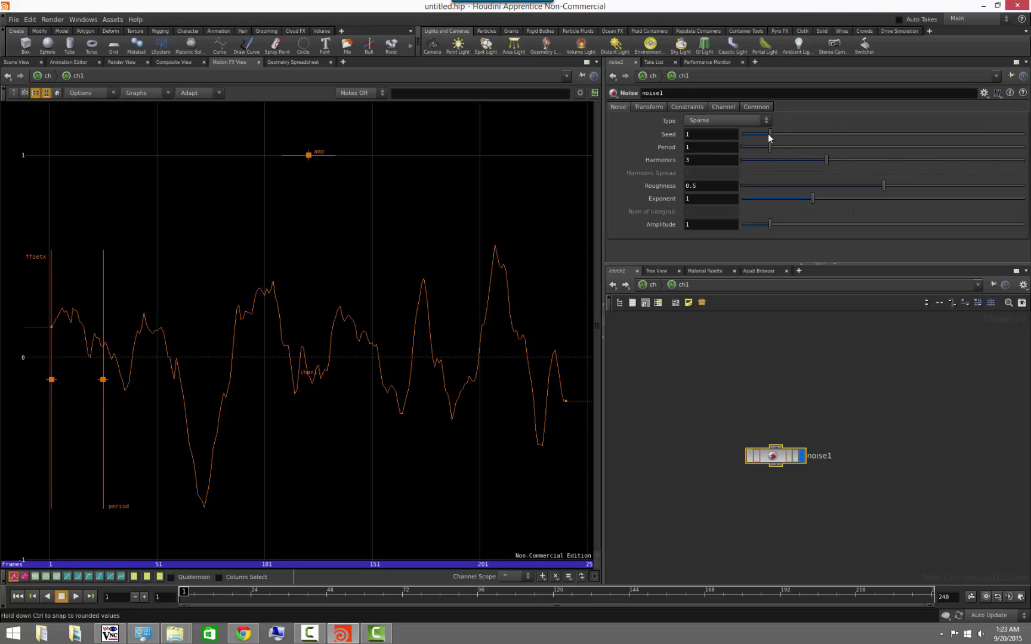
pyautogui.moveTo(770, 134); pyautogui.dragTo(815, 134)
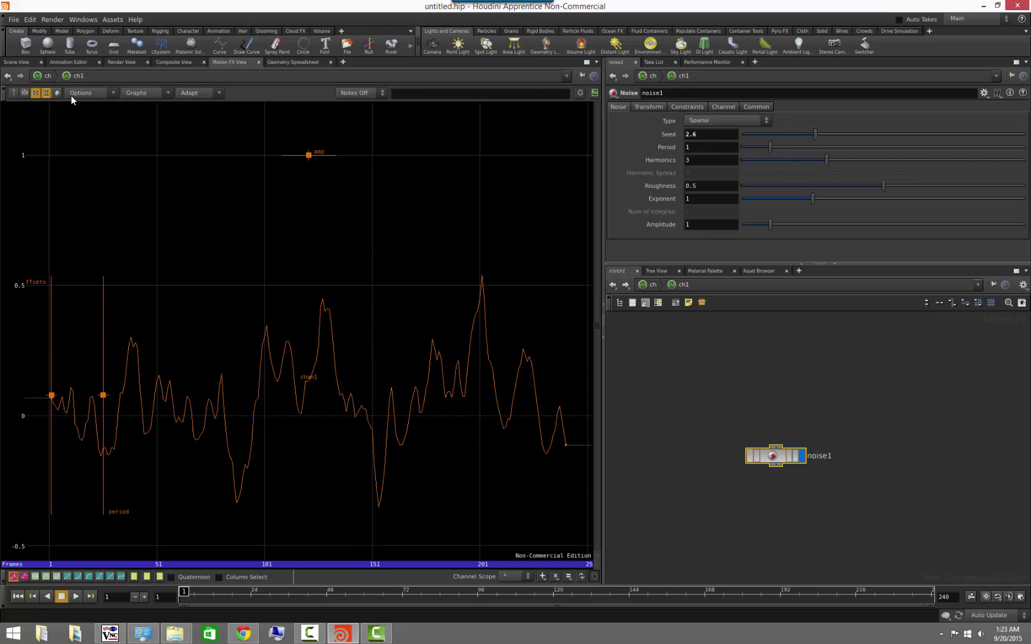
pyautogui.click(653, 285)
pyautogui.click(769, 311)
# Return to Scene View and orbit and zoom out to see the whole grid and tube
pyautogui.click(17, 62)
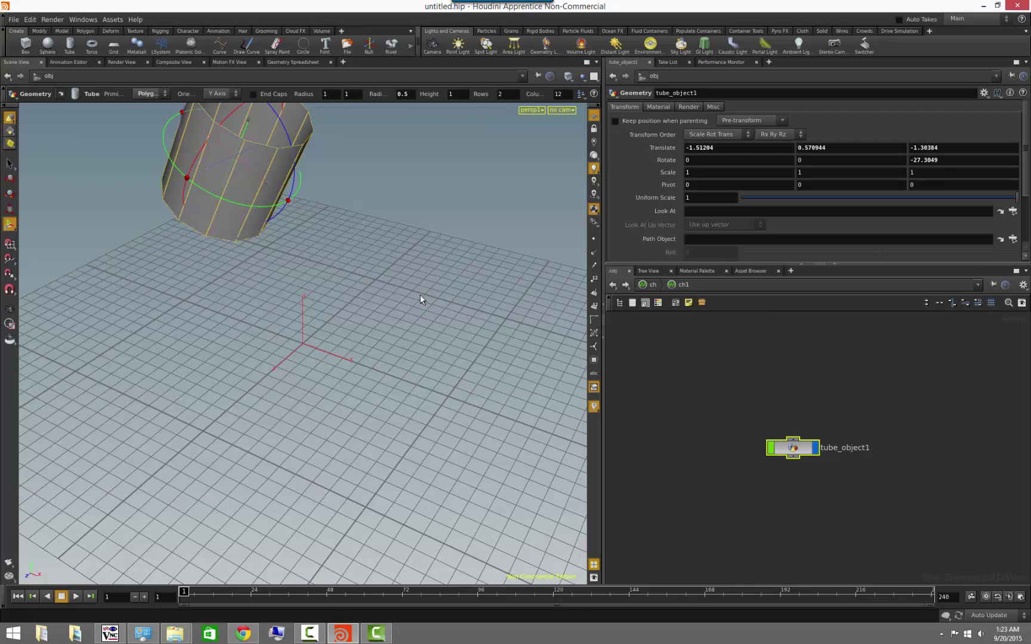
pyautogui.press('Escape')
pyautogui.moveTo(405, 313); pyautogui.dragTo(356, 306)
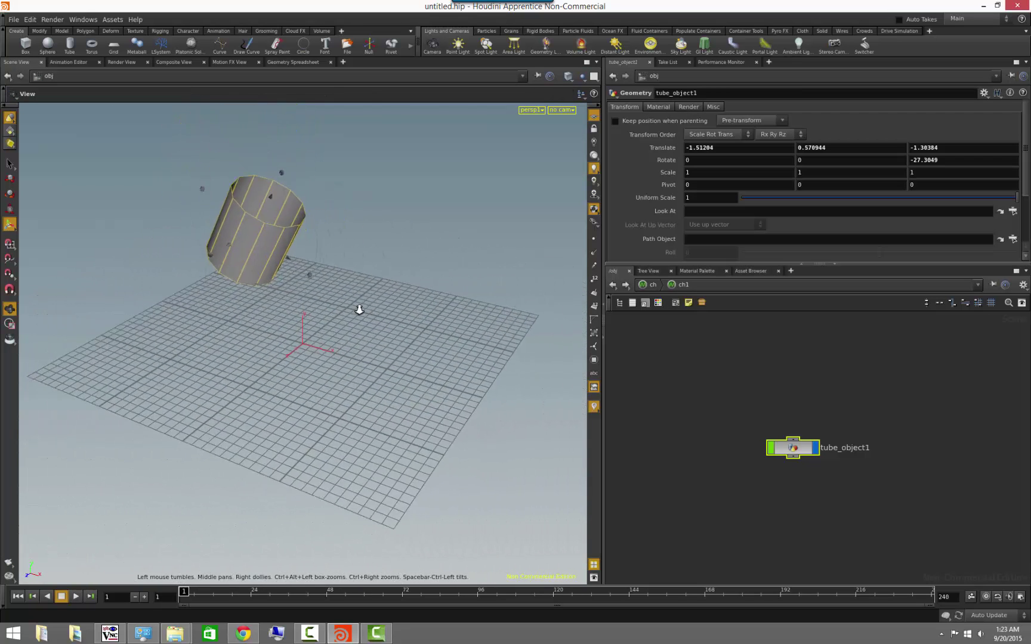
pyautogui.scroll(3, 433, 300)
pyautogui.press('Return')
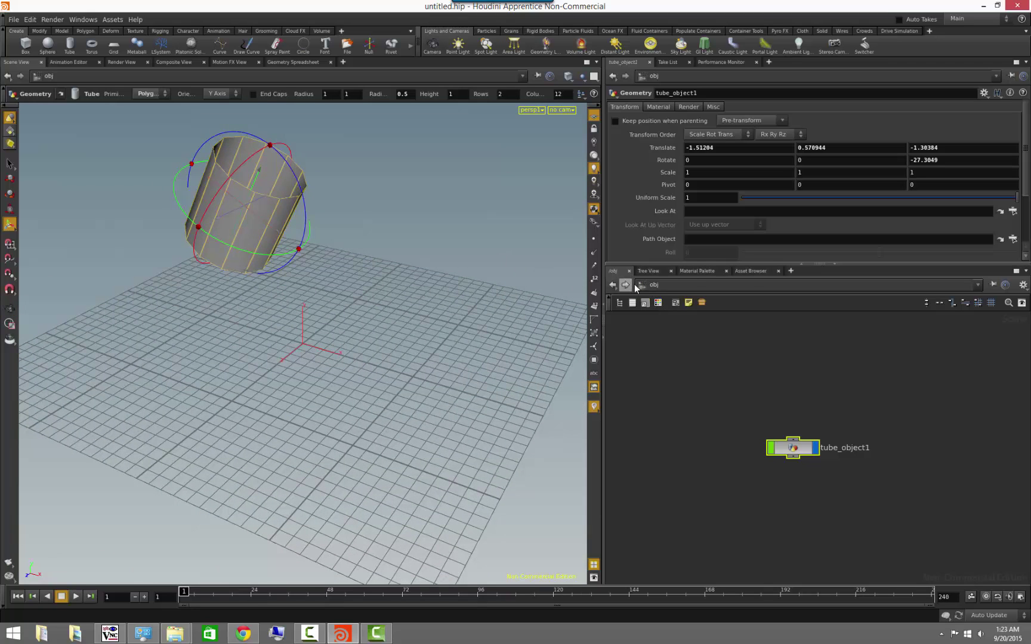
# Go back inside ch1 and pan and zoom Motion FX View to frame noise1's curve
pyautogui.rightClick(650, 285)
pyautogui.moveTo(675, 290)
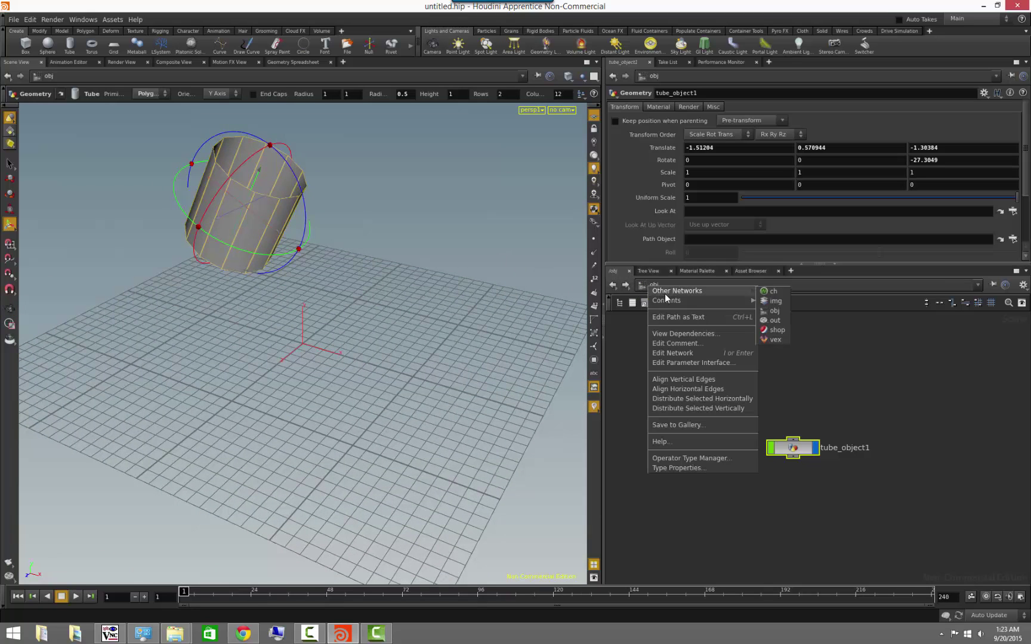
pyautogui.click(771, 292)
pyautogui.doubleClick(780, 399)
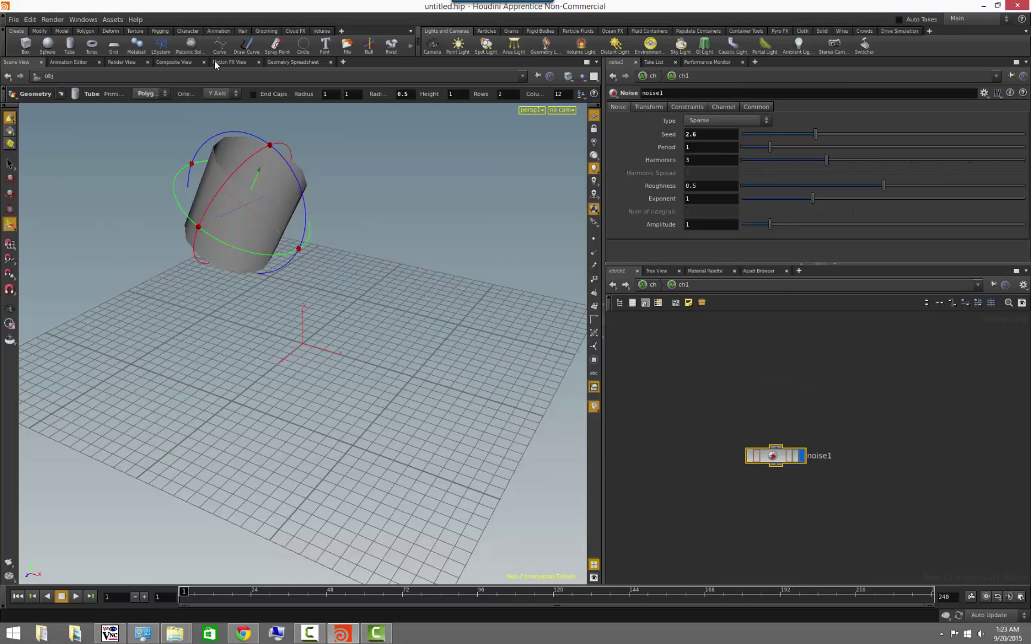
pyautogui.click(237, 62)
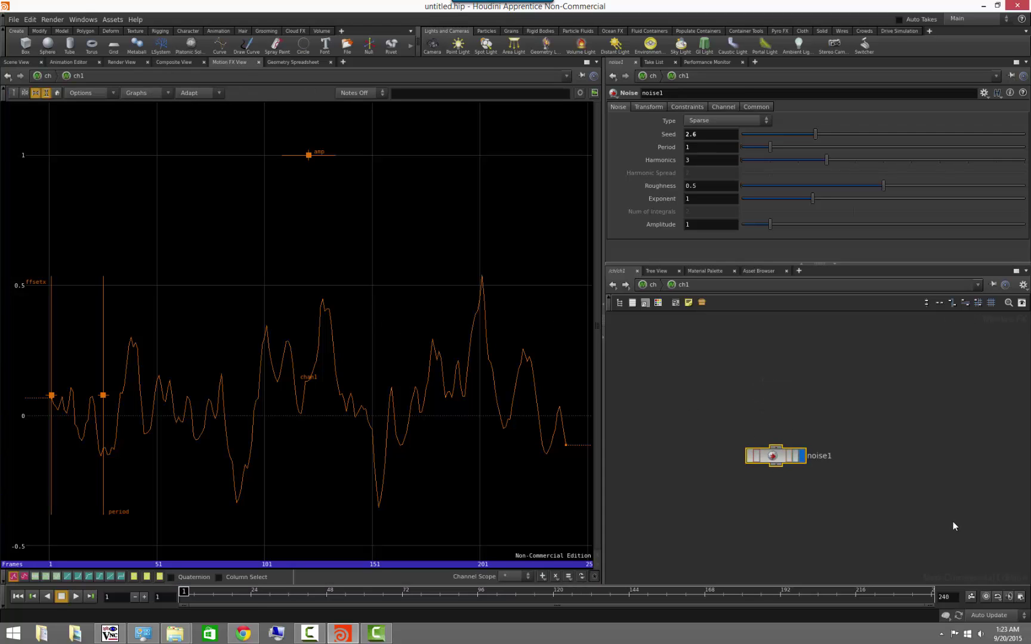
pyautogui.moveTo(352, 355); pyautogui.dragTo(351, 284, button='middle')
pyautogui.moveTo(352, 284); pyautogui.dragTo(418, 346, button='right')
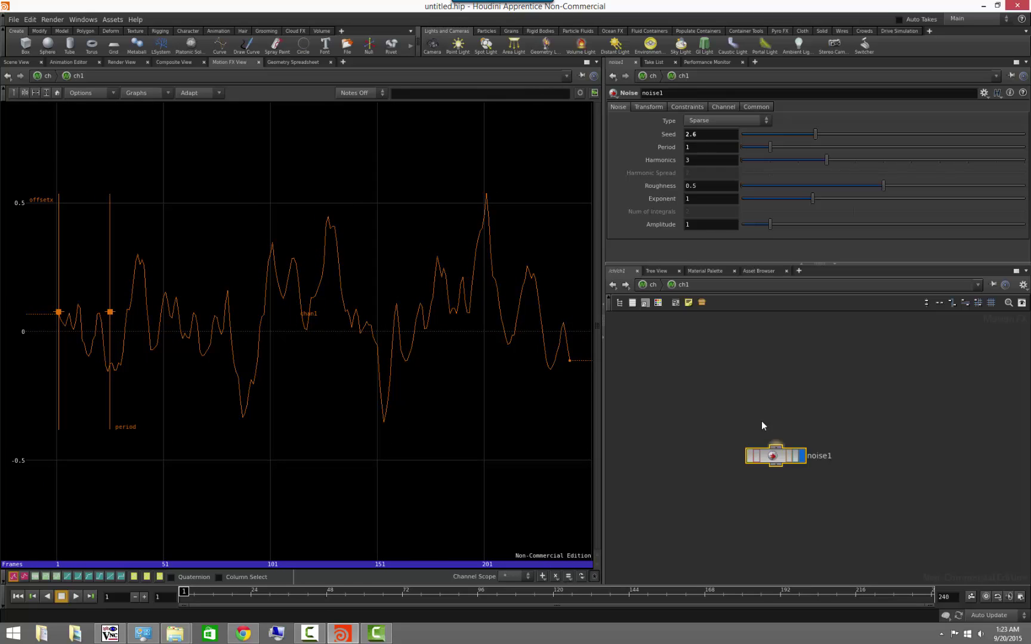
# Switch to the img network, create an img1 Image Network, and go inside it
pyautogui.rightClick(649, 286)
pyautogui.moveTo(747, 294)
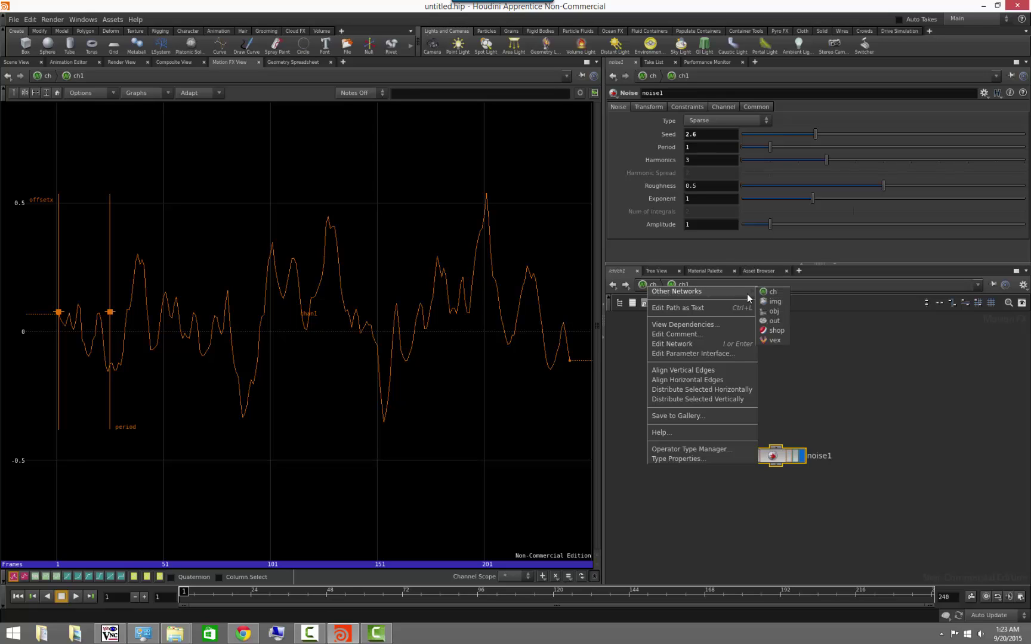
pyautogui.click(782, 303)
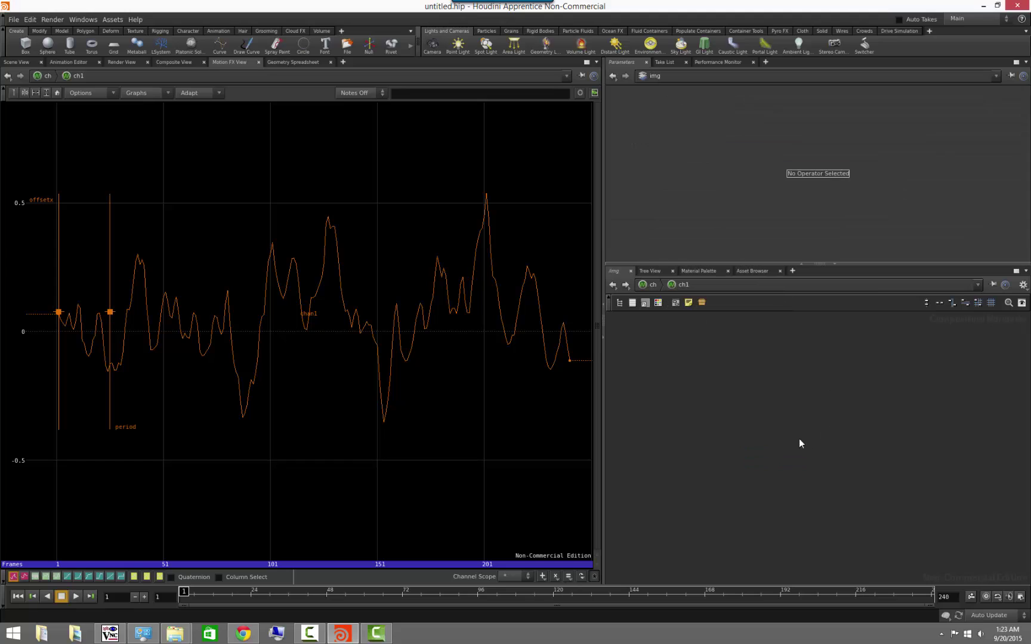
pyautogui.press('Tab')
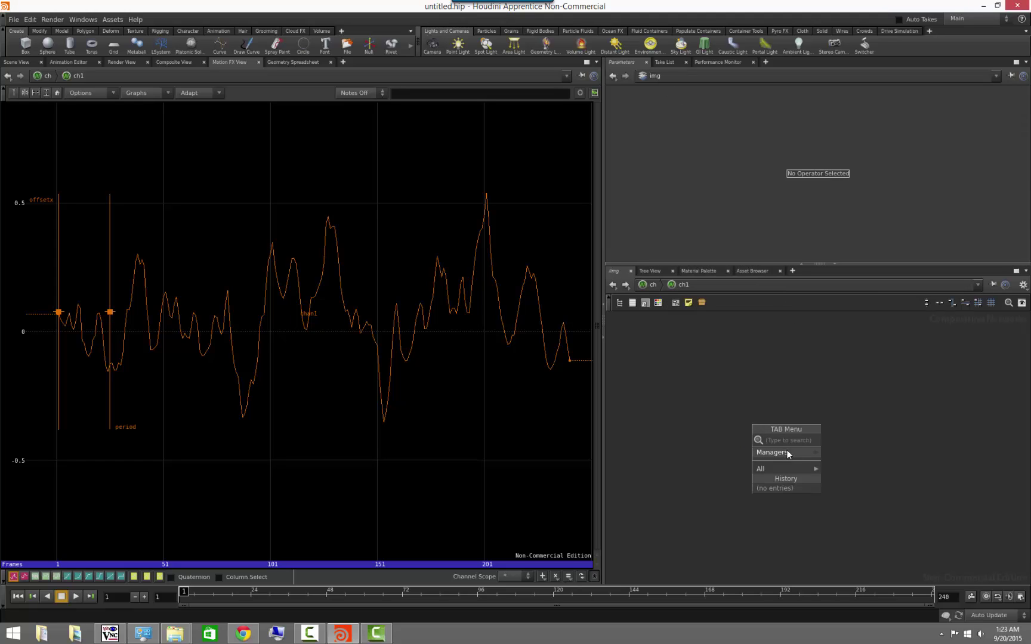
pyautogui.moveTo(793, 452)
pyautogui.click(854, 451)
pyautogui.click(792, 393)
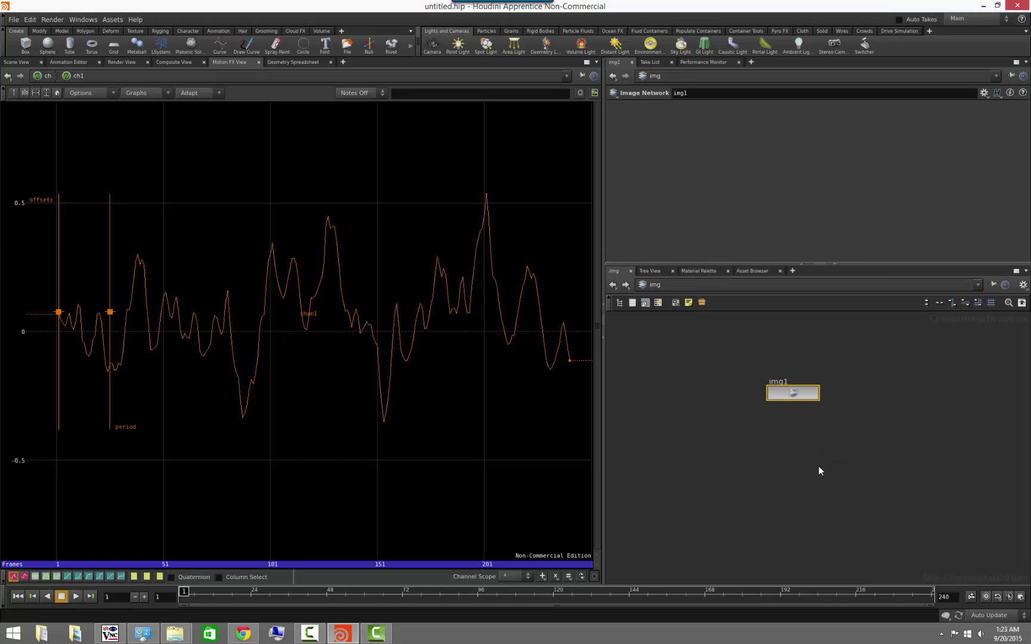
pyautogui.doubleClick(794, 396)
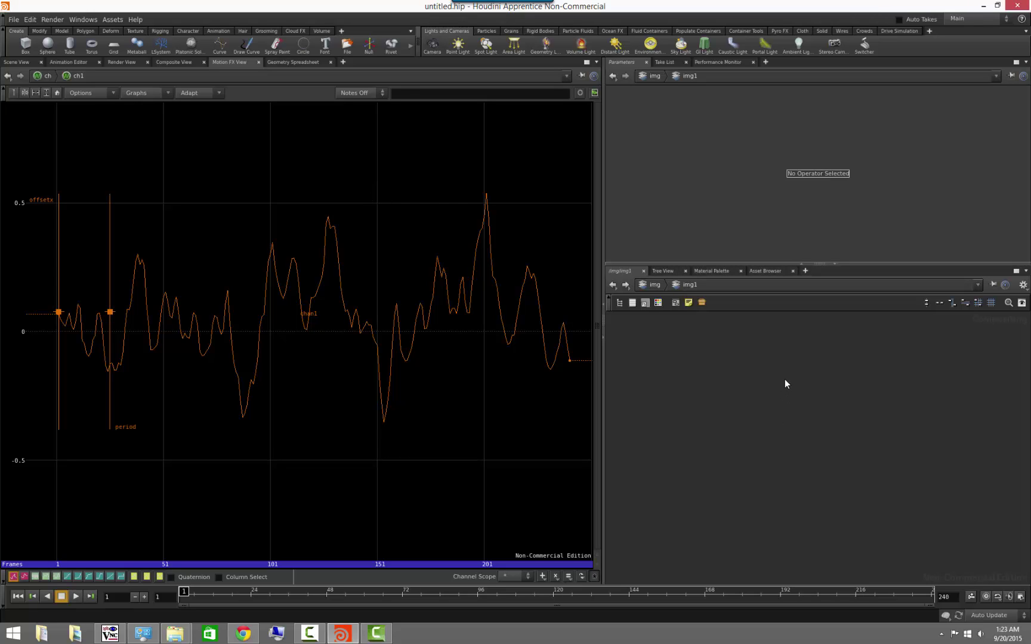
# In Composite View, add a default_pic File node showing the butterfly image
pyautogui.click(179, 63)
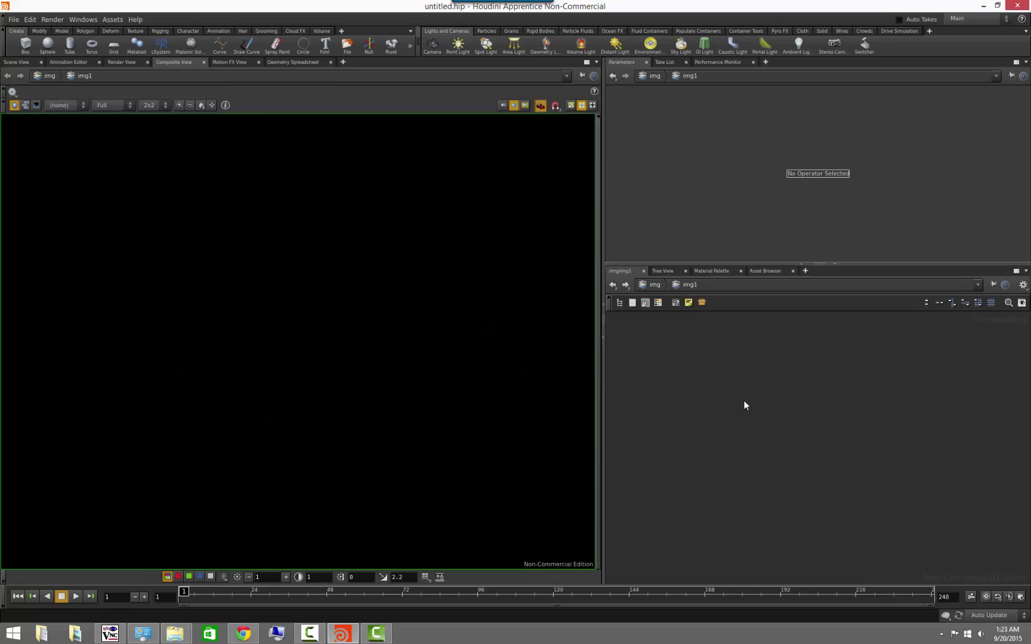
pyautogui.press('Tab')
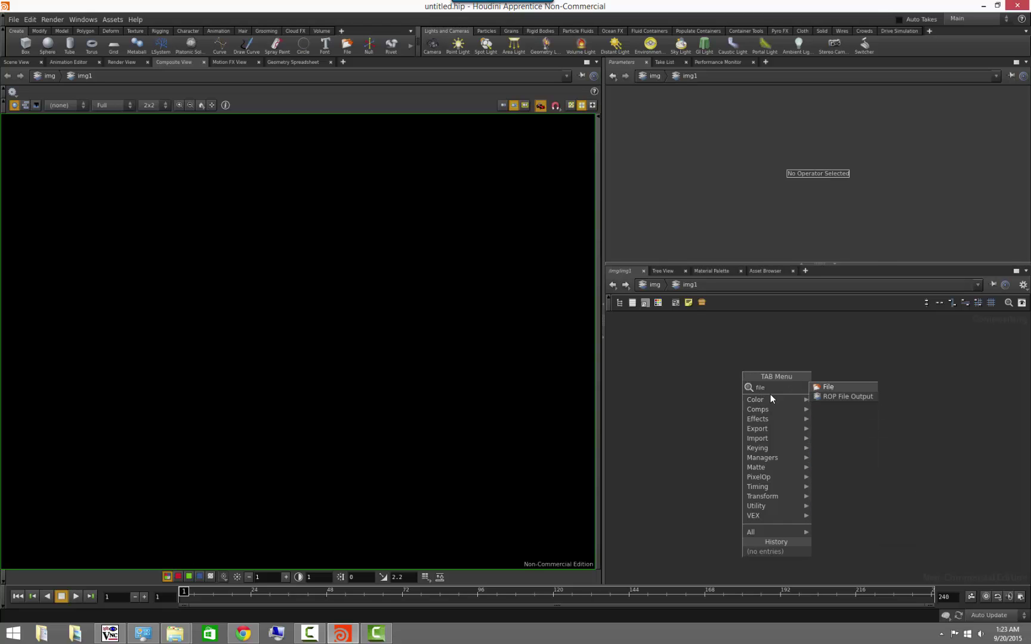
pyautogui.click(770, 399)
pyautogui.click(764, 385)
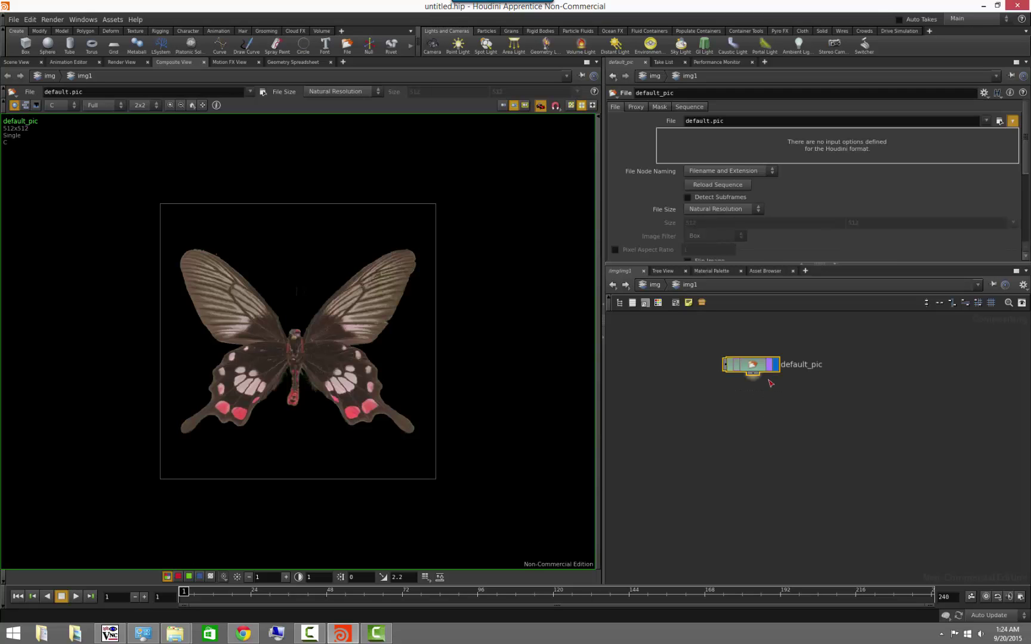
pyautogui.scroll(2, 295, 399)
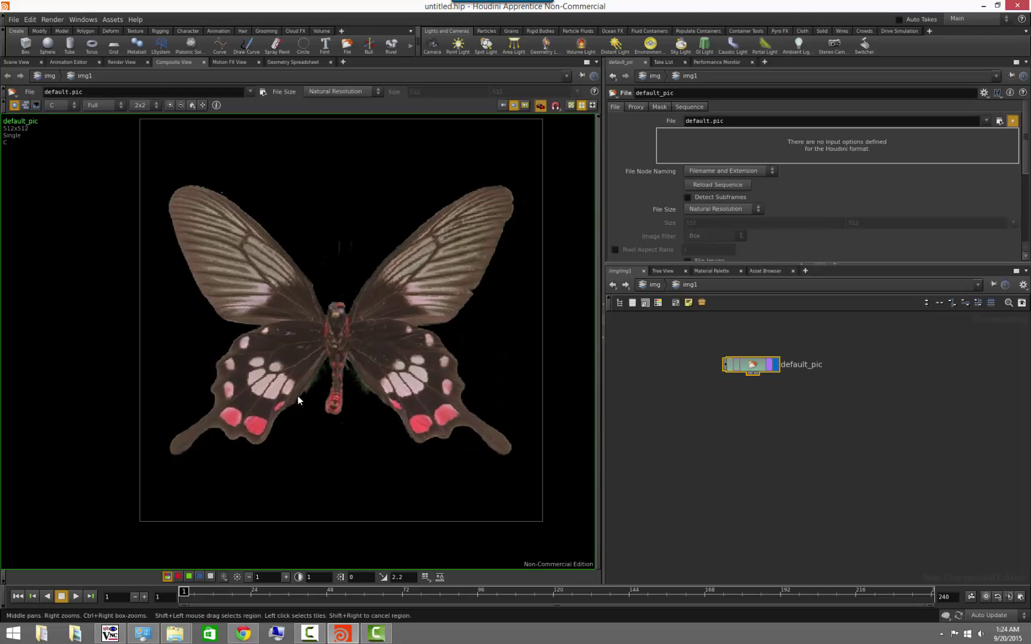
pyautogui.scroll(-1, 304, 376)
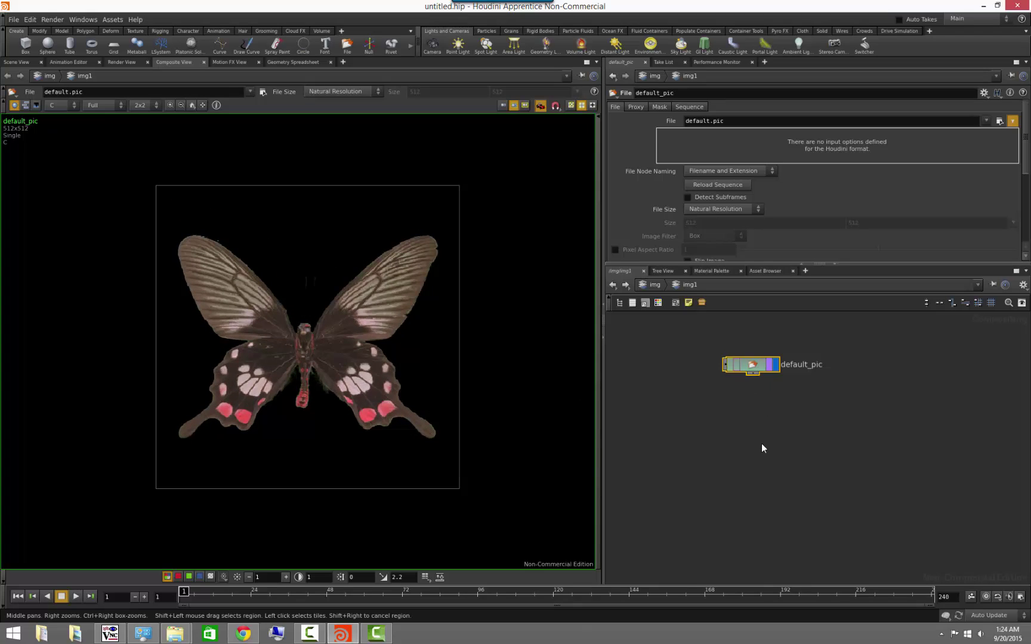
pyautogui.click(726, 423)
# Switch the network editor to the out network via Other Networks
pyautogui.rightClick(656, 287)
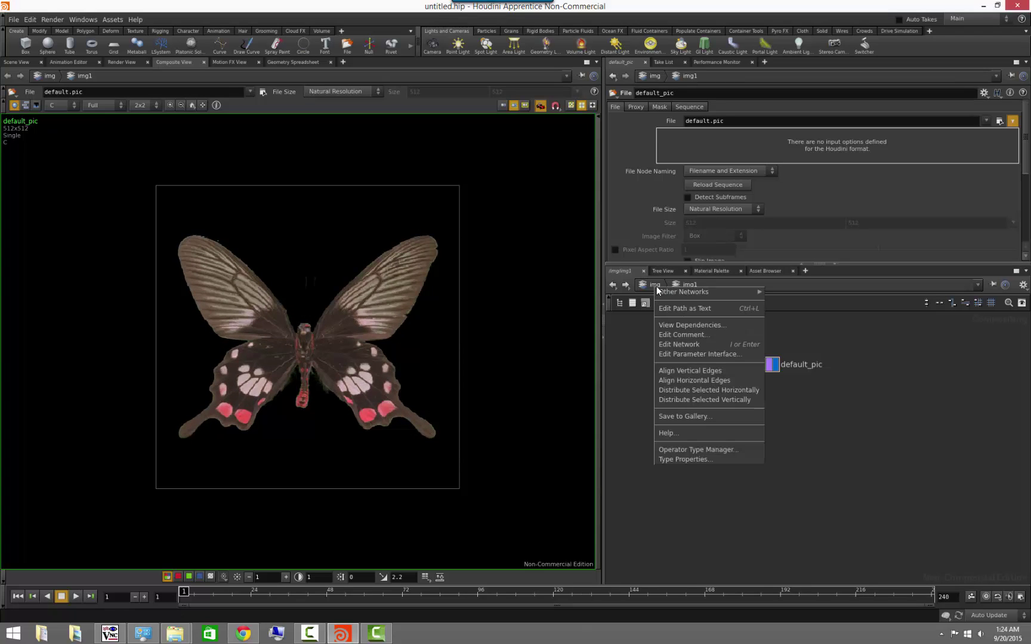
pyautogui.moveTo(673, 294)
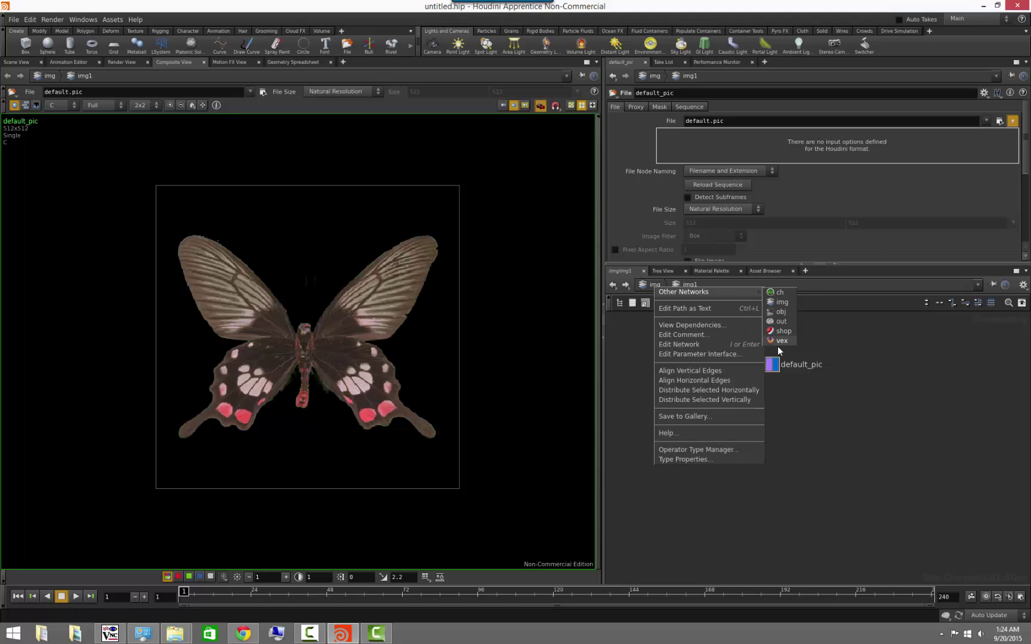
pyautogui.moveTo(748, 290)
pyautogui.click(787, 320)
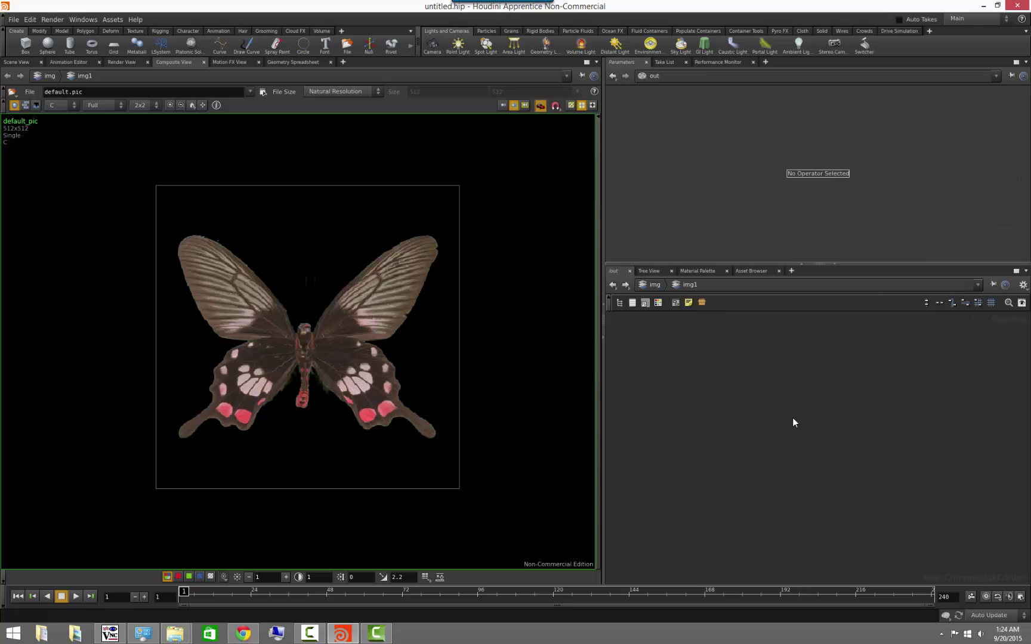
# Create a mantra1 Mantra render node in the out network
pyautogui.press('Tab')
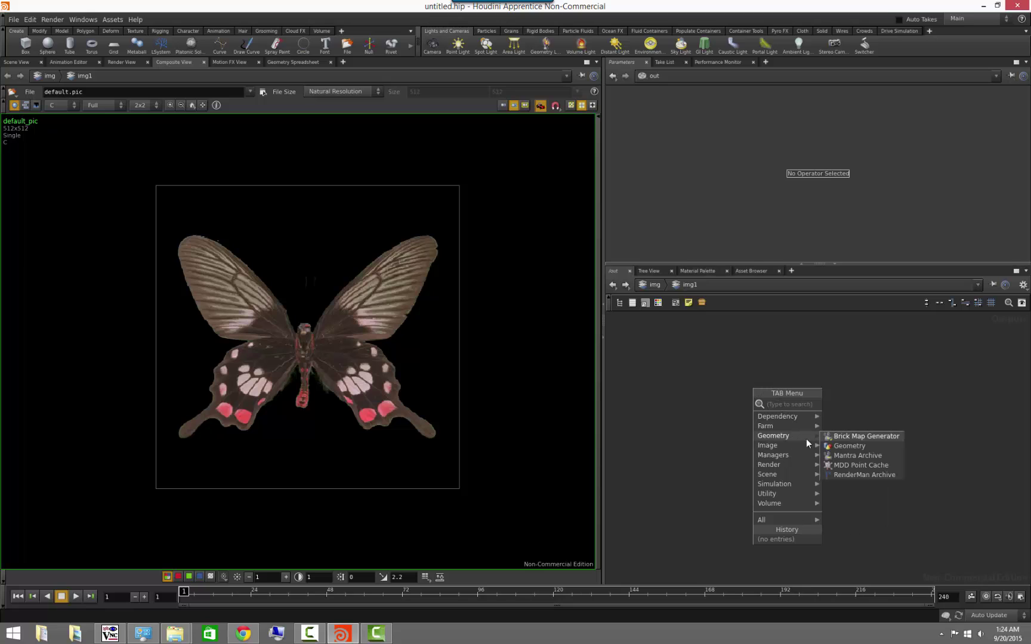
pyautogui.moveTo(789, 465)
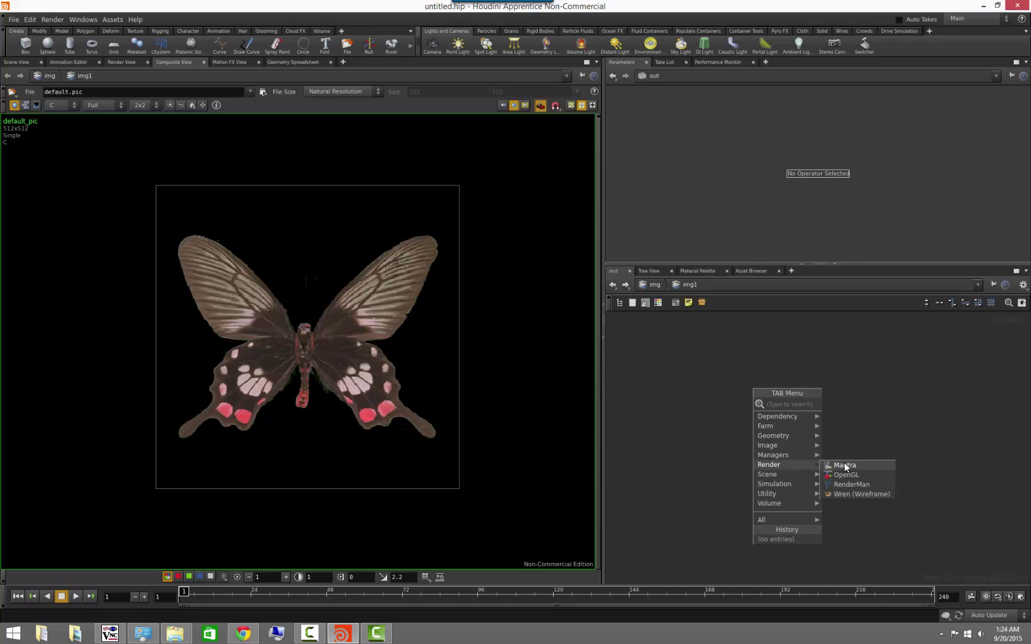
pyautogui.click(855, 466)
pyautogui.click(783, 389)
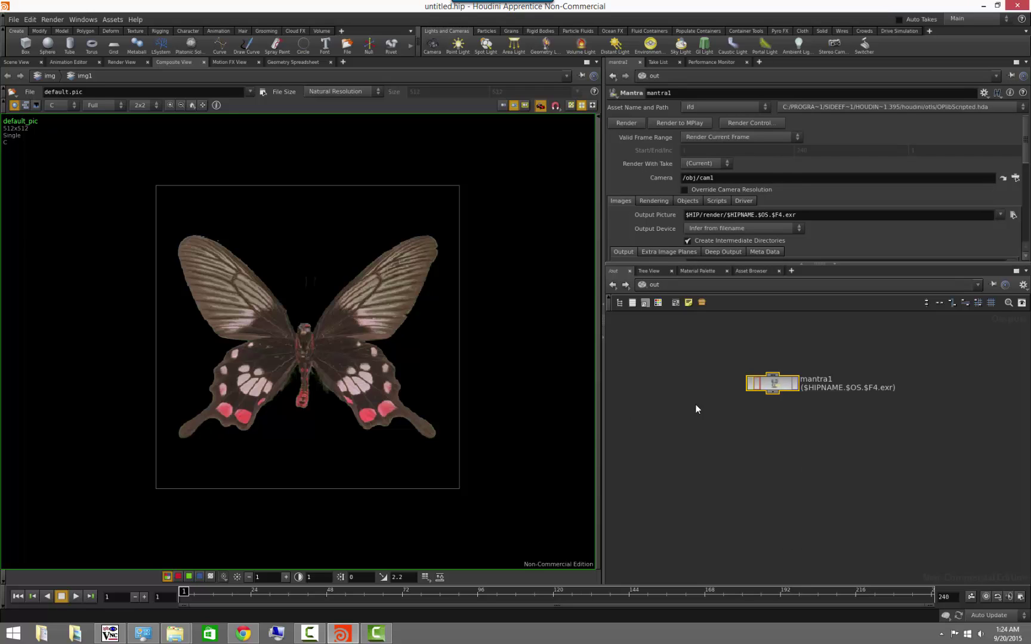
# Deselect mantra1 and switch the network editor to the shop network
pyautogui.click(731, 431)
pyautogui.rightClick(662, 285)
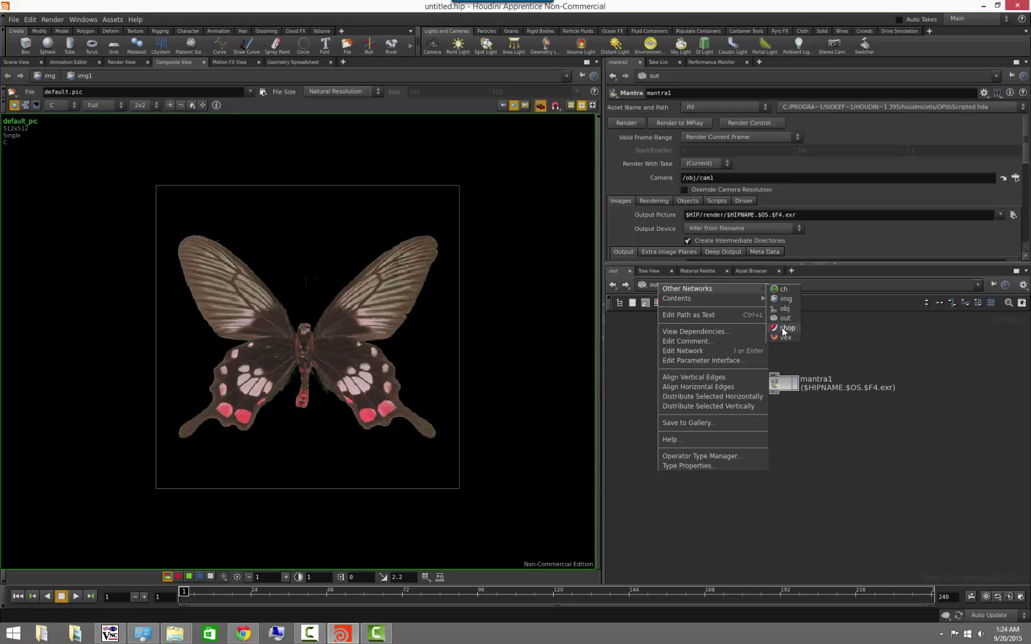
pyautogui.click(785, 330)
# Place a Clay shader node from the General shader gallery into shop
pyautogui.press('Tab')
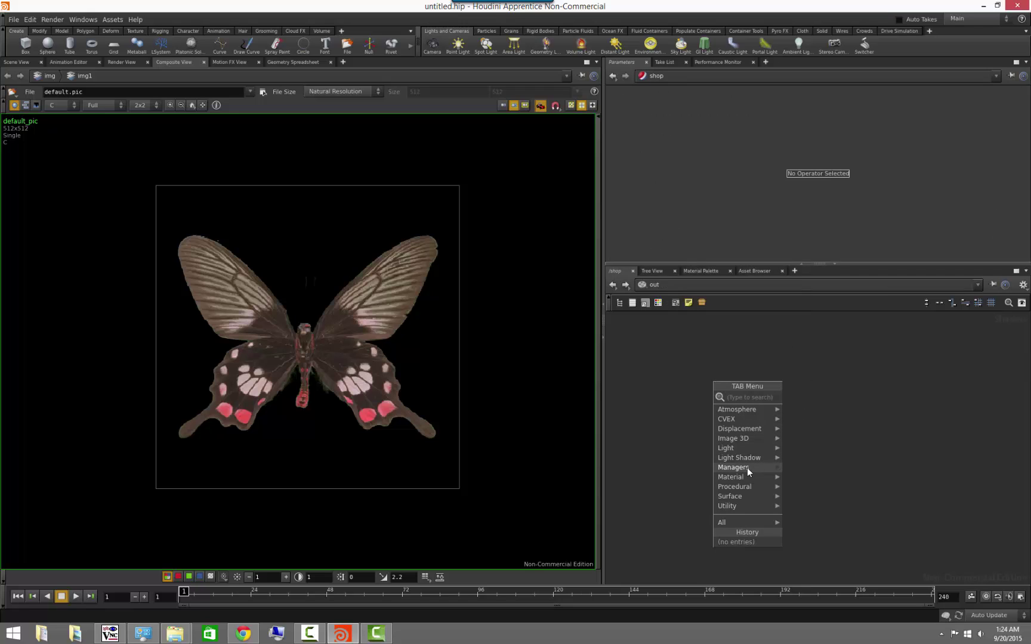
pyautogui.moveTo(747, 477)
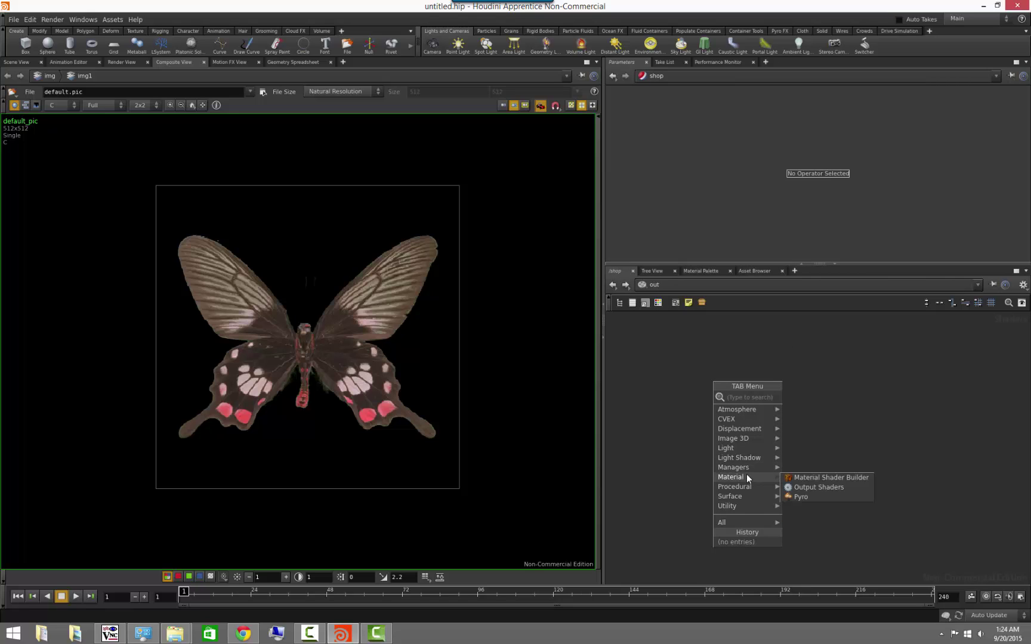
pyautogui.click(618, 303)
pyautogui.click(625, 342)
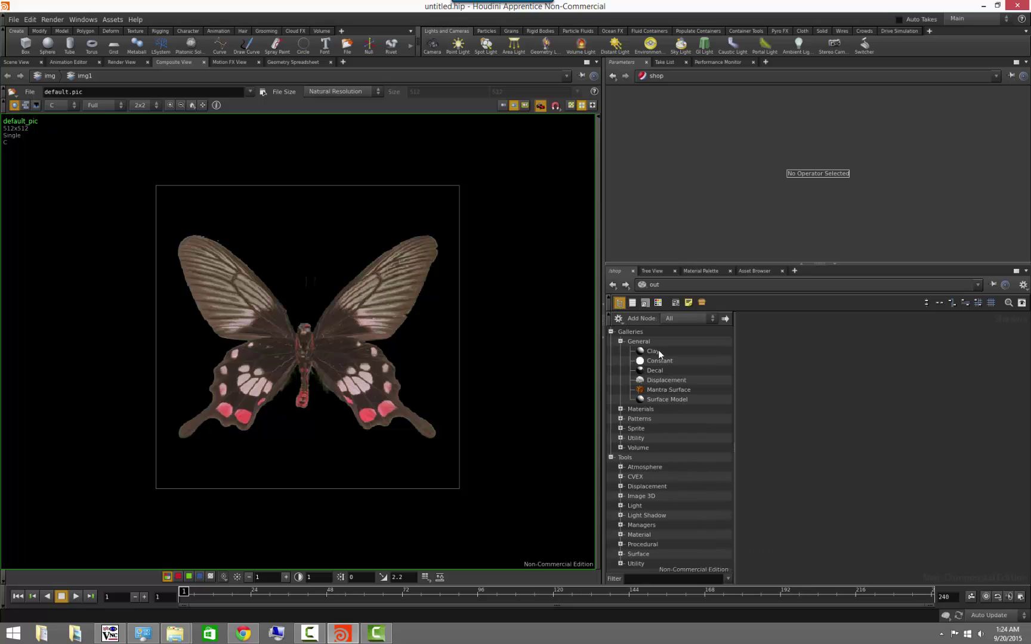
pyautogui.click(653, 352)
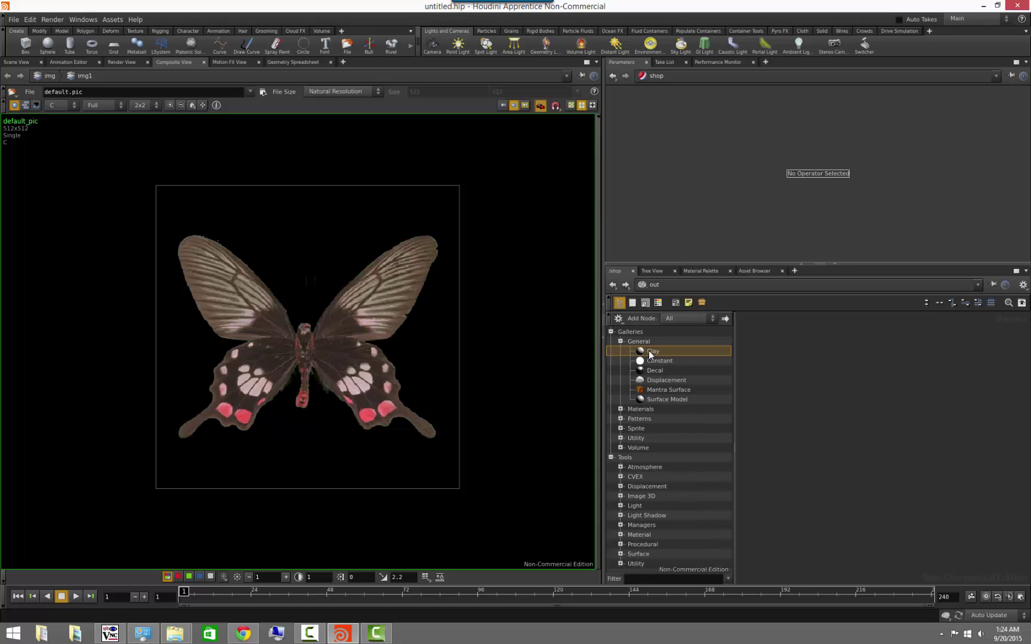
pyautogui.click(818, 408)
# Apply the clay material to the tube in Scene View
pyautogui.click(807, 403)
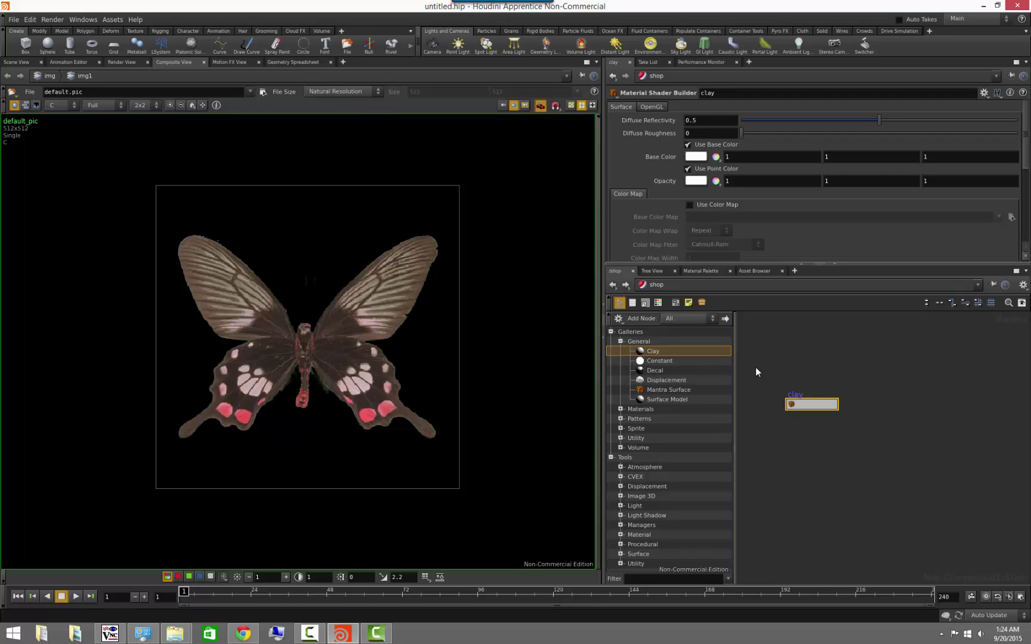
pyautogui.click(16, 62)
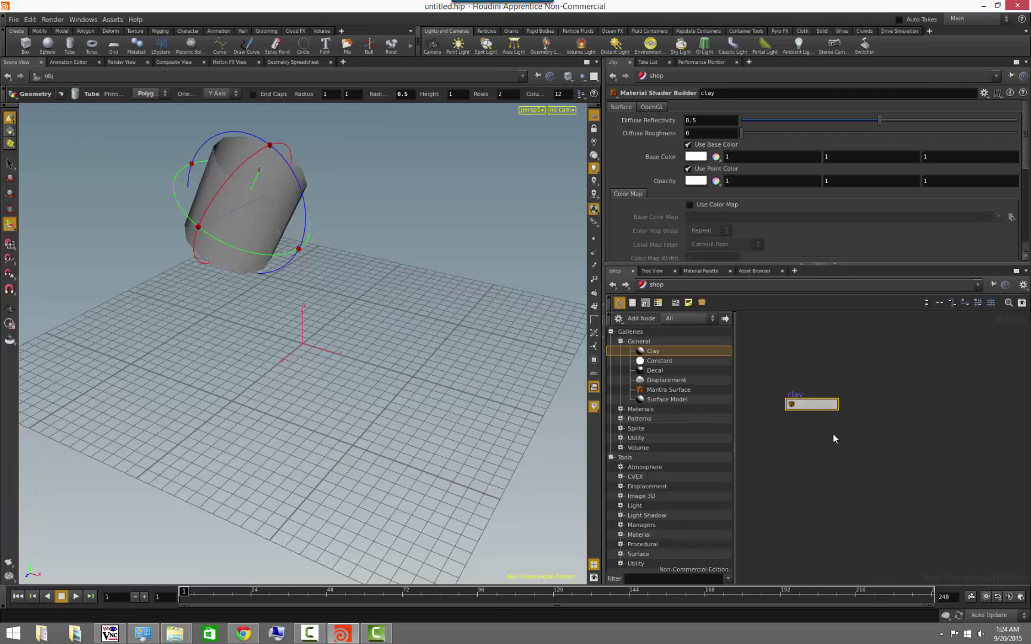
pyautogui.moveTo(817, 407); pyautogui.dragTo(270, 231)
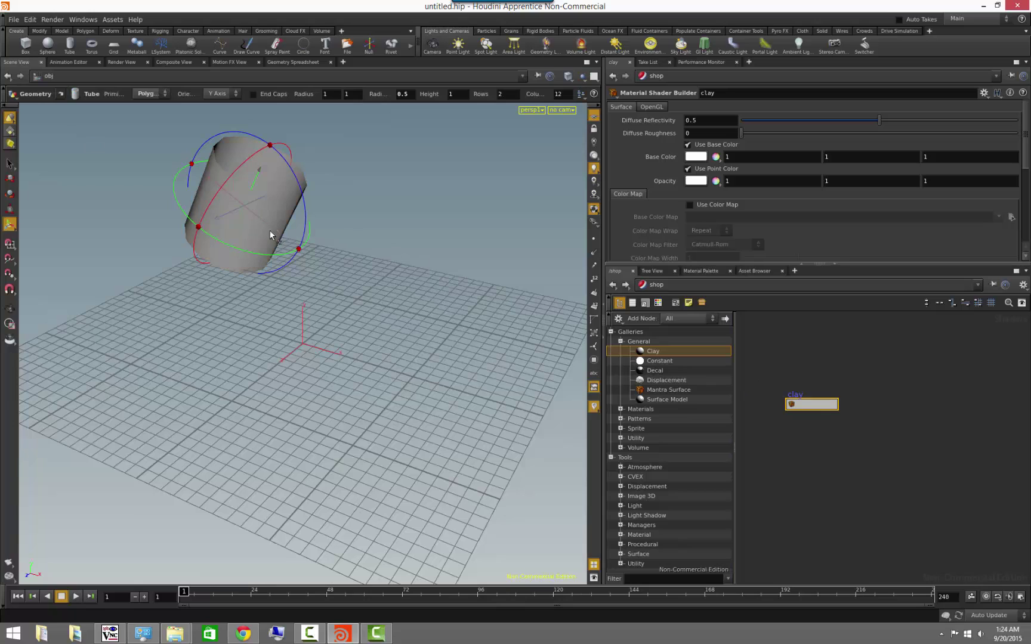
# Add a shownormal node from the Utility gallery below clay
pyautogui.click(668, 391)
pyautogui.click(620, 409)
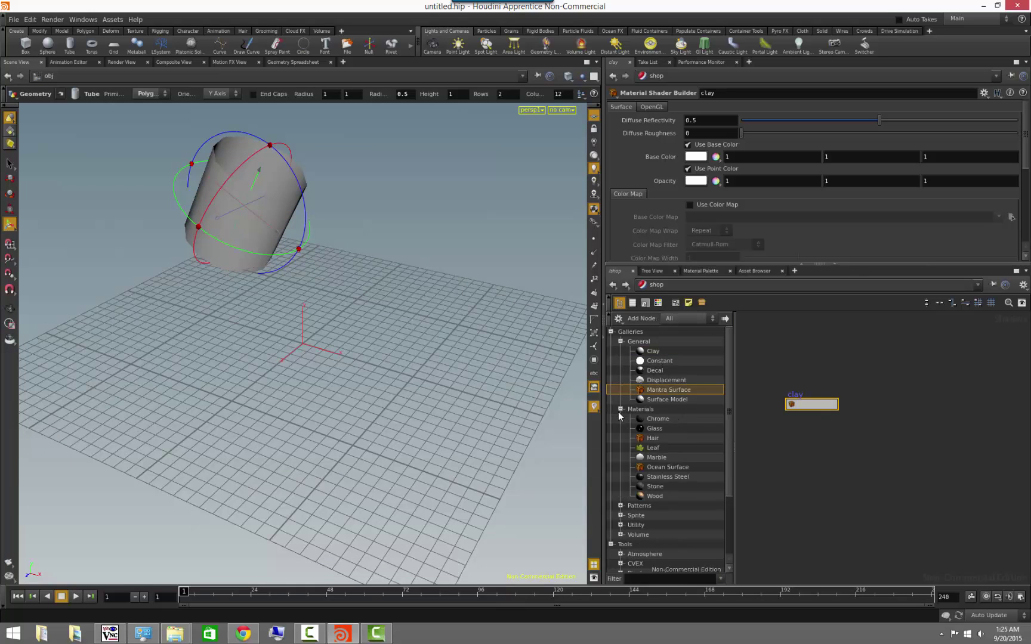
pyautogui.scroll(-3, 648, 438)
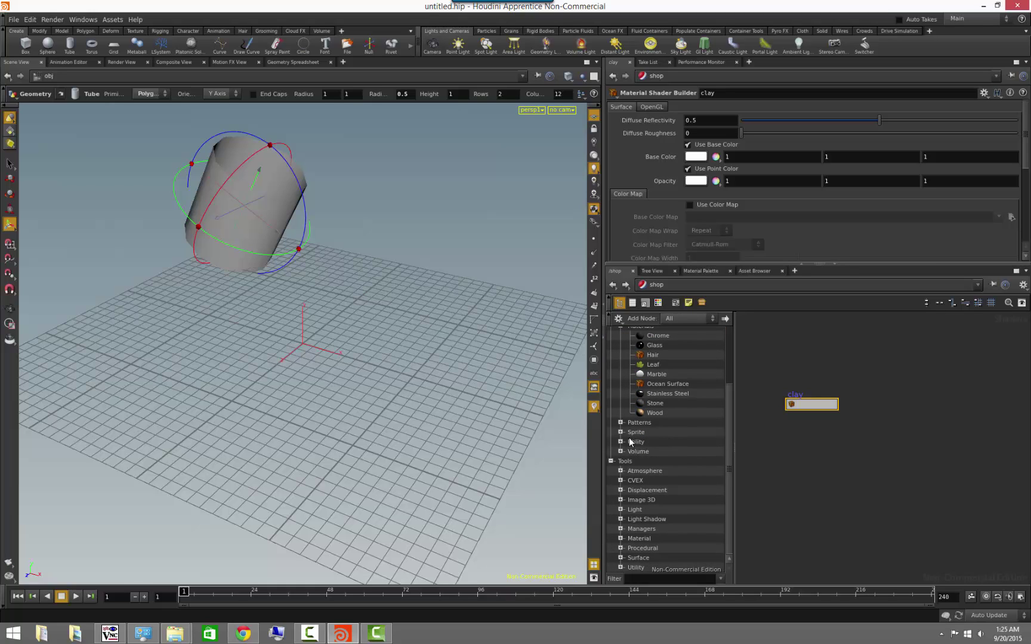
pyautogui.click(622, 441)
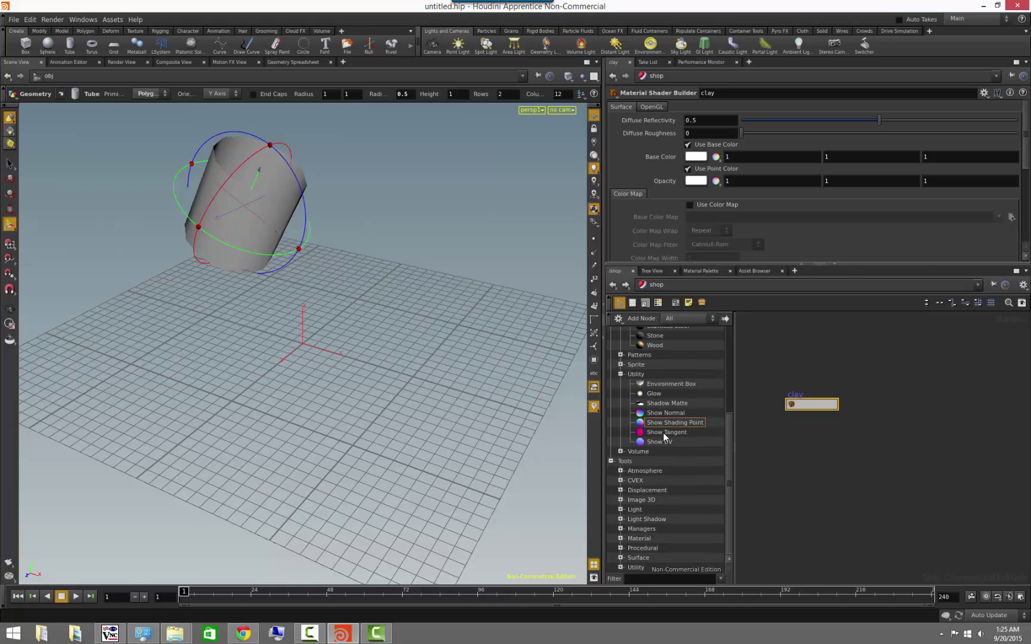
pyautogui.moveTo(662, 413); pyautogui.dragTo(816, 470)
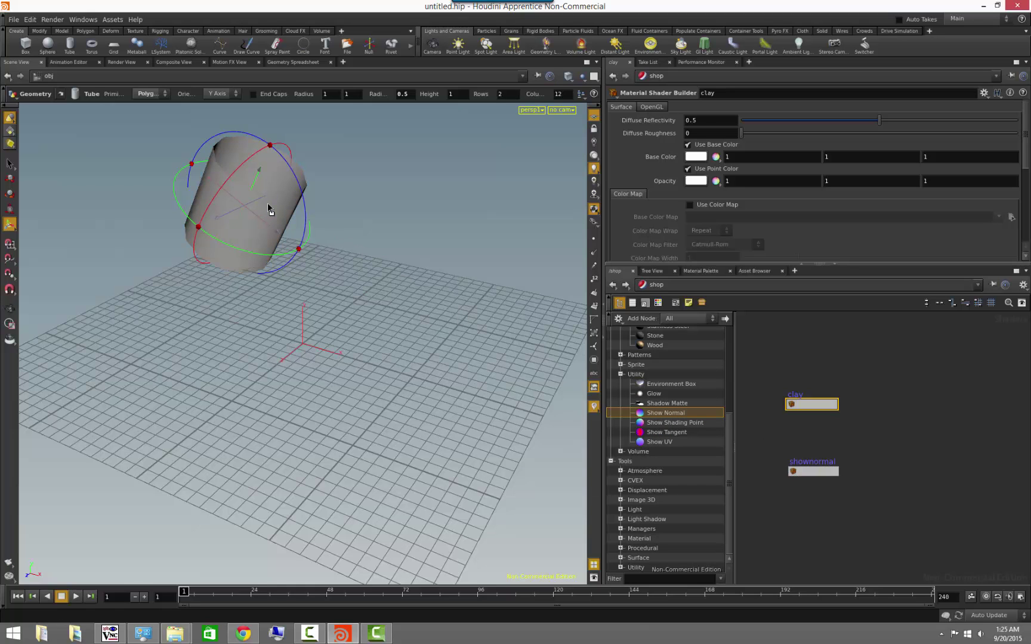
# Reframe the tube, preview a region render around it, then close the preview
pyautogui.press('Escape')
pyautogui.moveTo(99, 188)
pyautogui.mouseDown(button='middle')
pyautogui.moveTo(128, 240)
pyautogui.moveTo(133, 278)
pyautogui.mouseUp(button='middle')
pyautogui.click(10, 324)
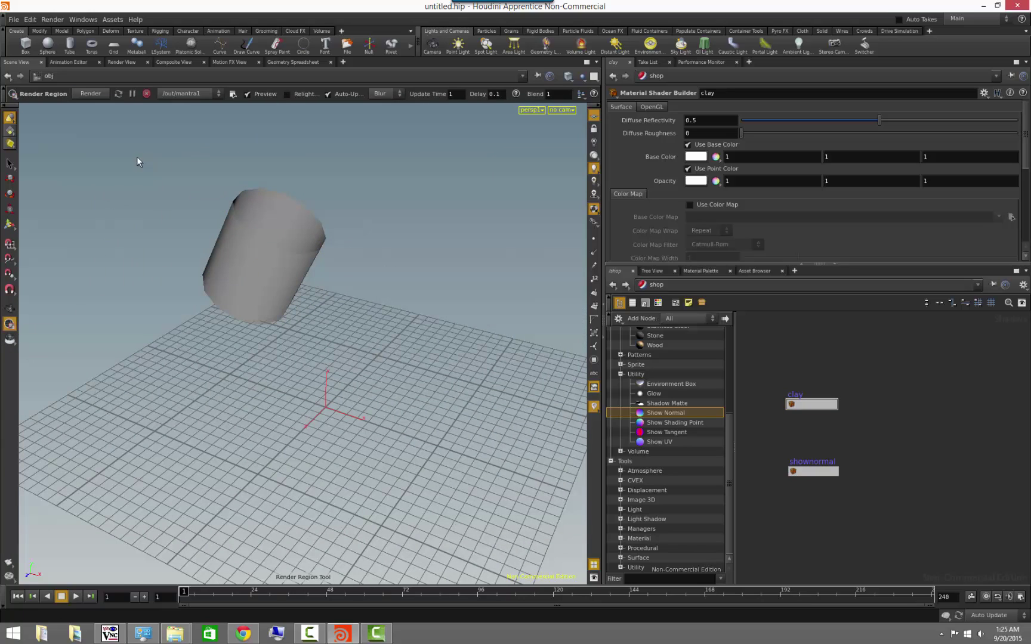
pyautogui.moveTo(138, 157); pyautogui.dragTo(415, 395)
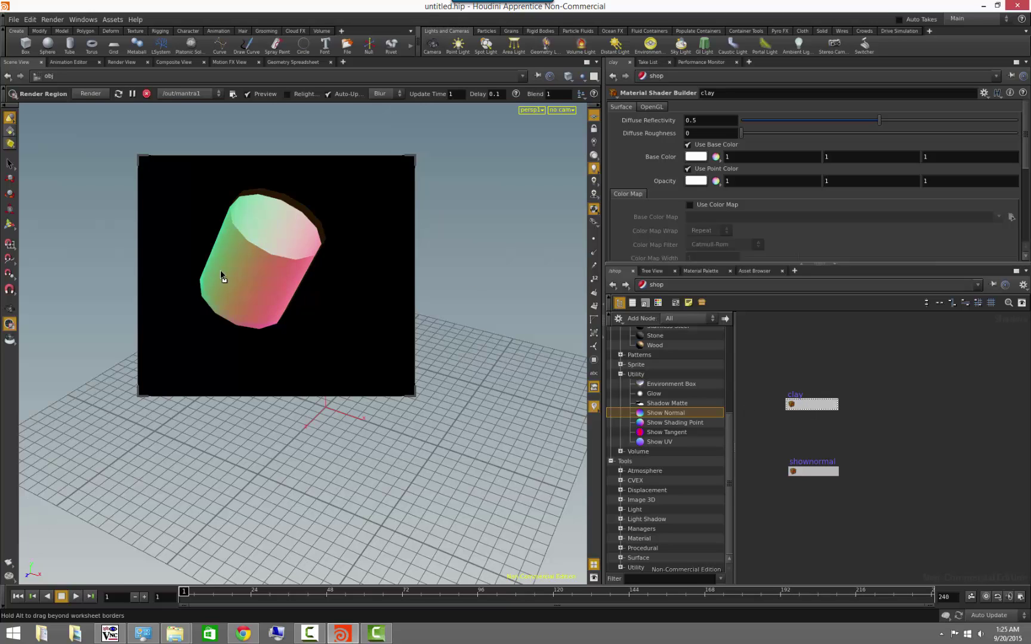
pyautogui.moveTo(419, 357)
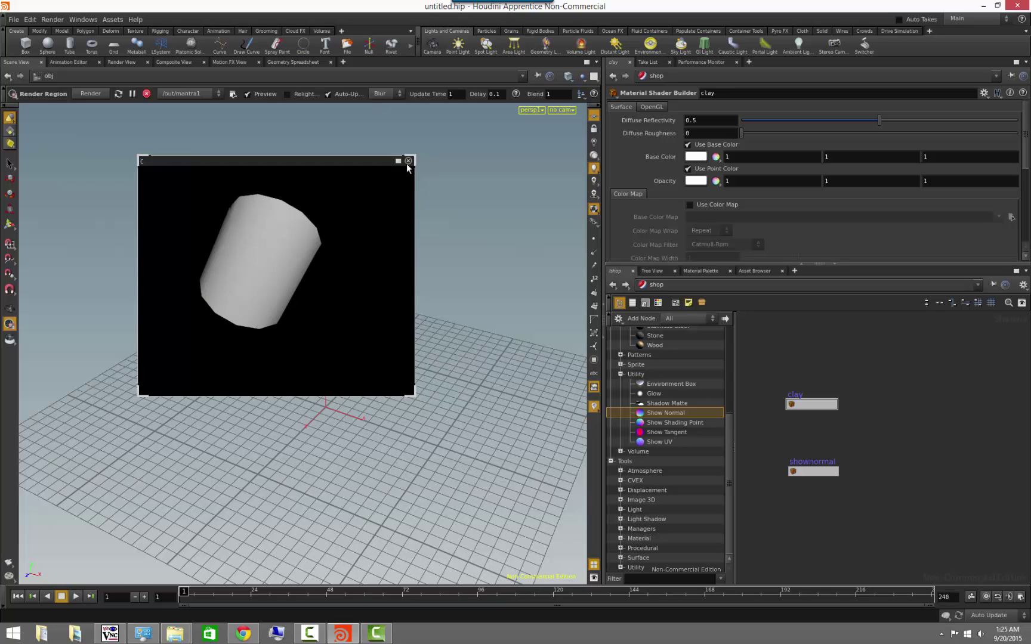
pyautogui.click(409, 160)
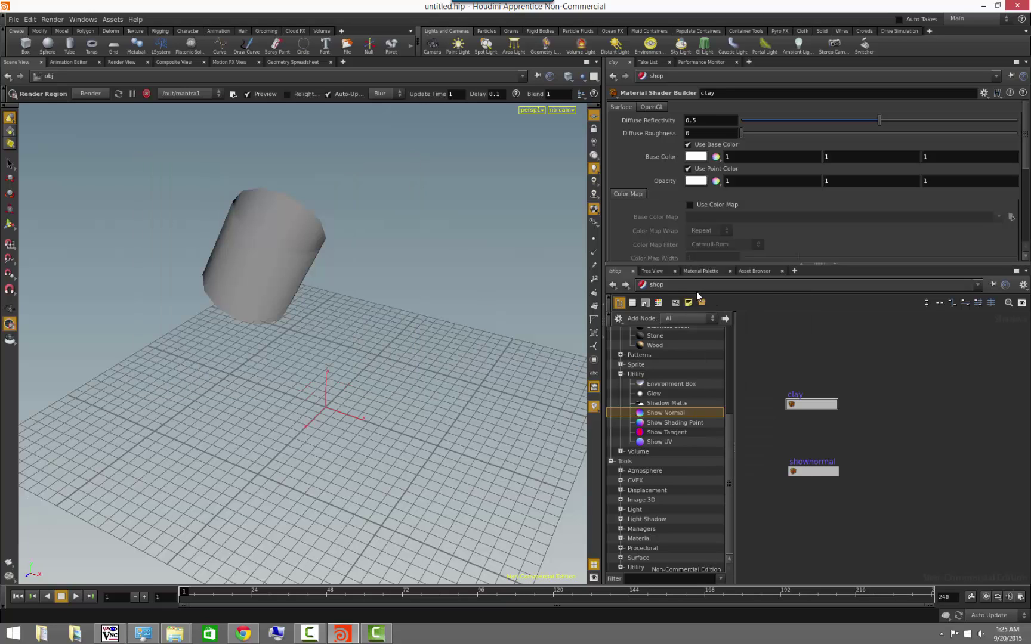
# Open the path bar's network options, dismiss them, and reopen them to reach Other Networks
pyautogui.rightClick(673, 289)
pyautogui.moveTo(698, 293)
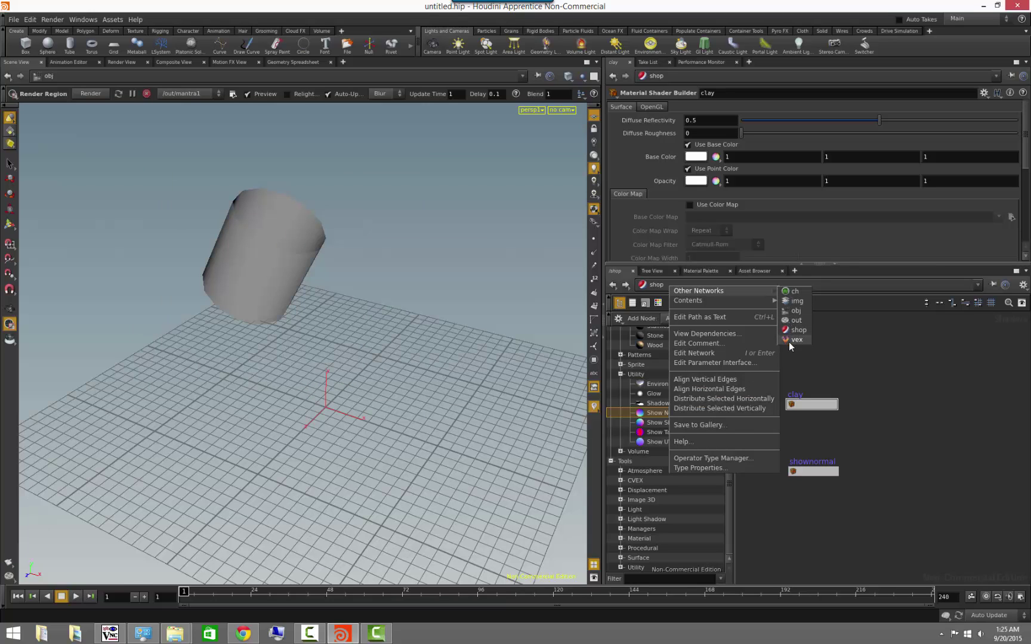
pyautogui.click(852, 343)
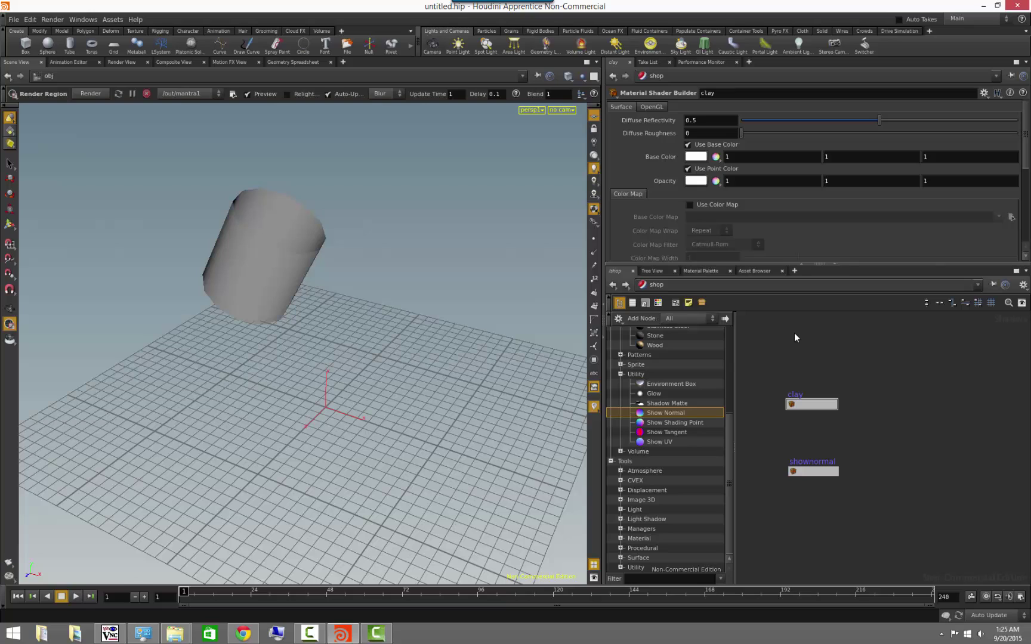
pyautogui.rightClick(672, 286)
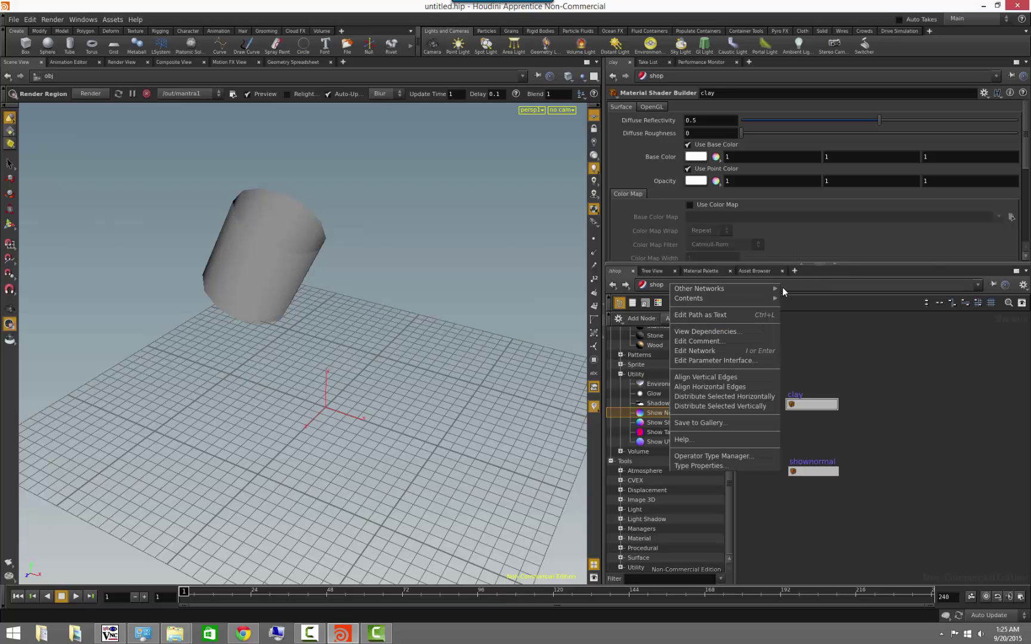
# Switch the network editor to obj, reposition the view, and hide the tool list
pyautogui.moveTo(780, 290)
pyautogui.click(797, 309)
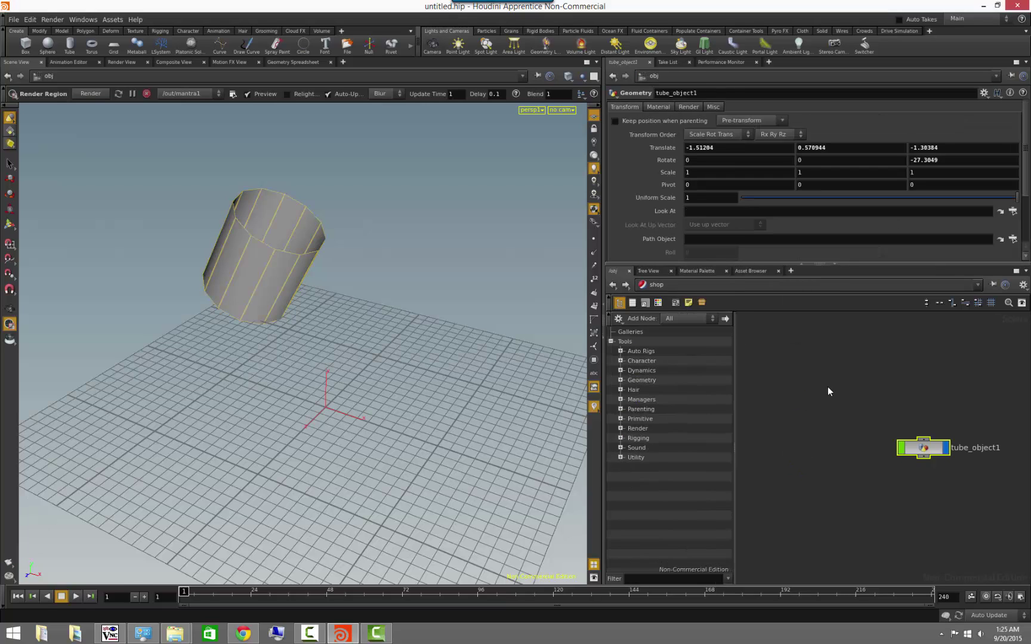
pyautogui.moveTo(933, 377); pyautogui.dragTo(828, 351, button='middle')
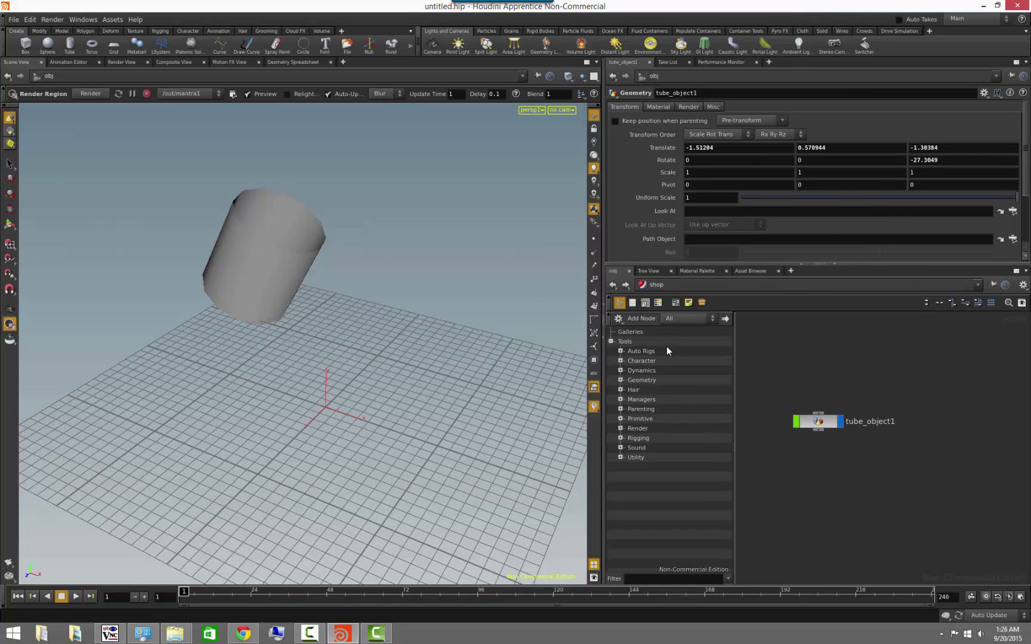
pyautogui.click(618, 303)
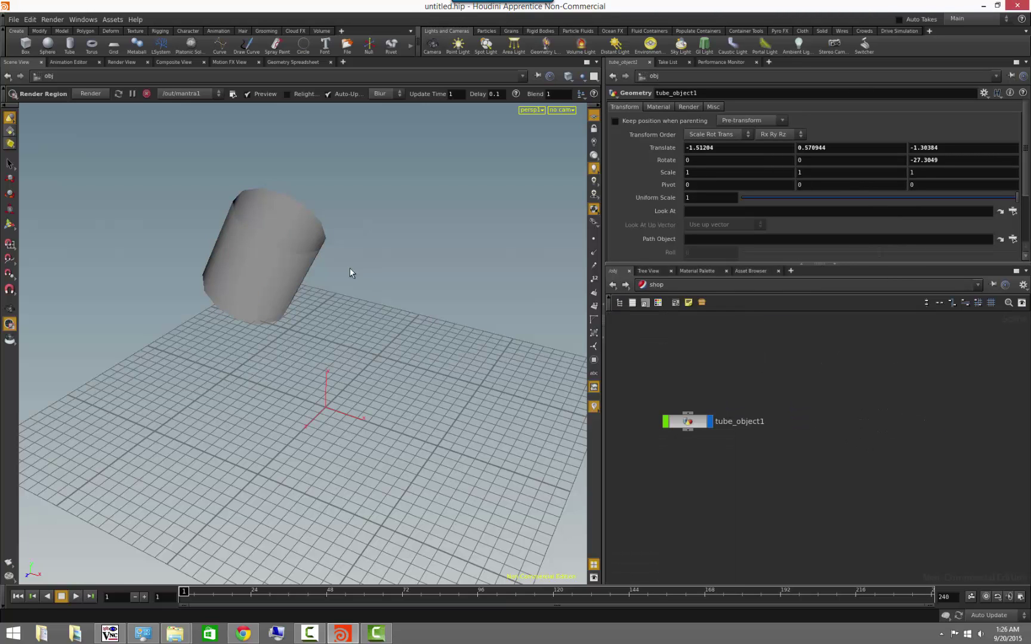
# Select tube_object1, move the node, delete it, and orbit the empty grid
pyautogui.press('Escape')
pyautogui.moveTo(437, 280); pyautogui.dragTo(409, 324)
pyautogui.press('Escape')
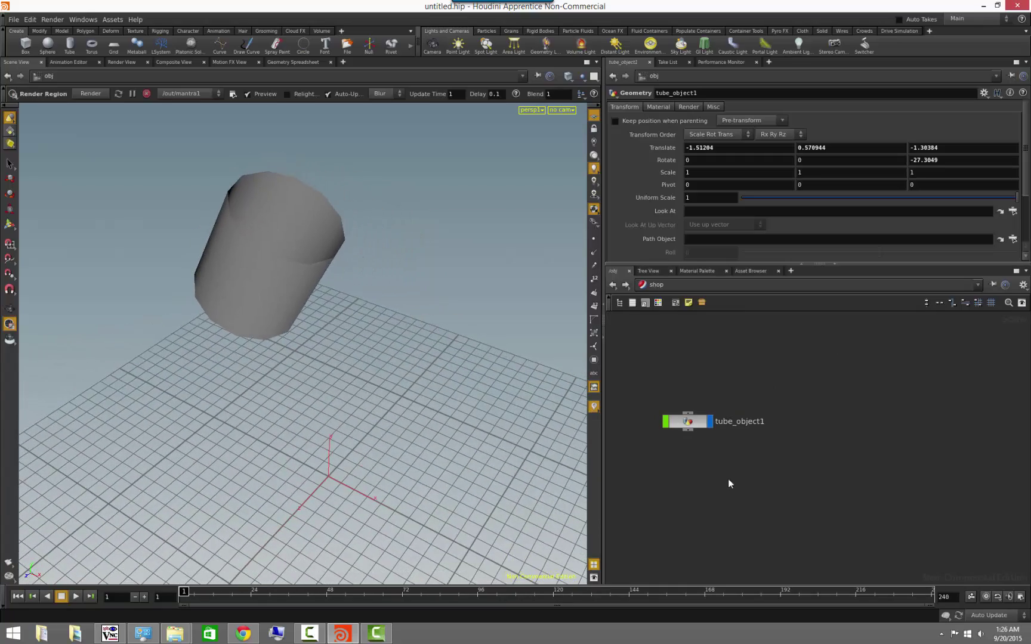
pyautogui.click(692, 421)
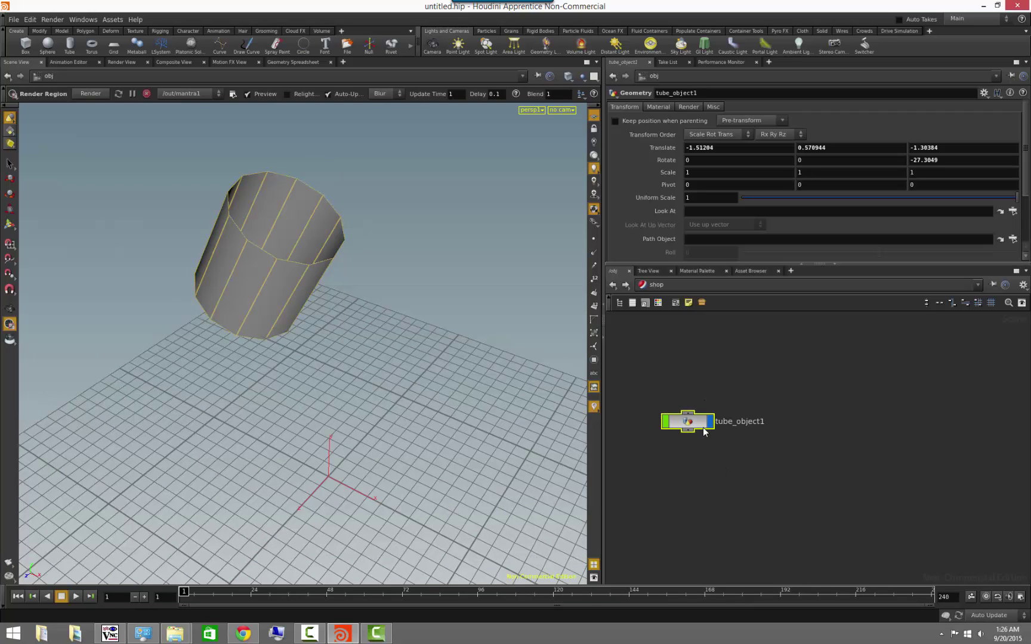
pyautogui.moveTo(689, 422); pyautogui.dragTo(733, 370)
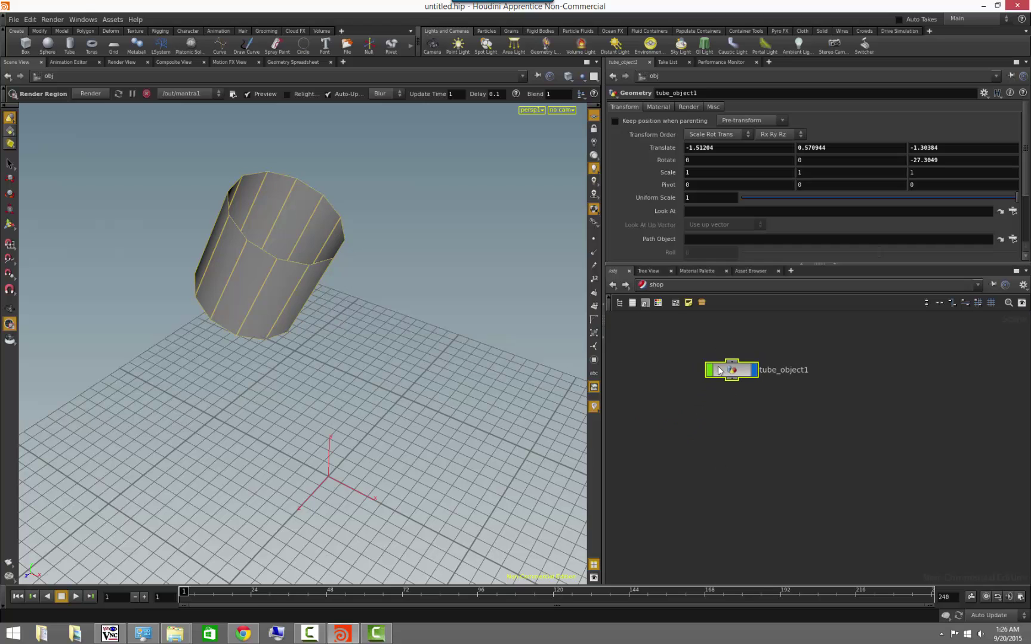
pyautogui.press('Delete')
pyautogui.press('Escape')
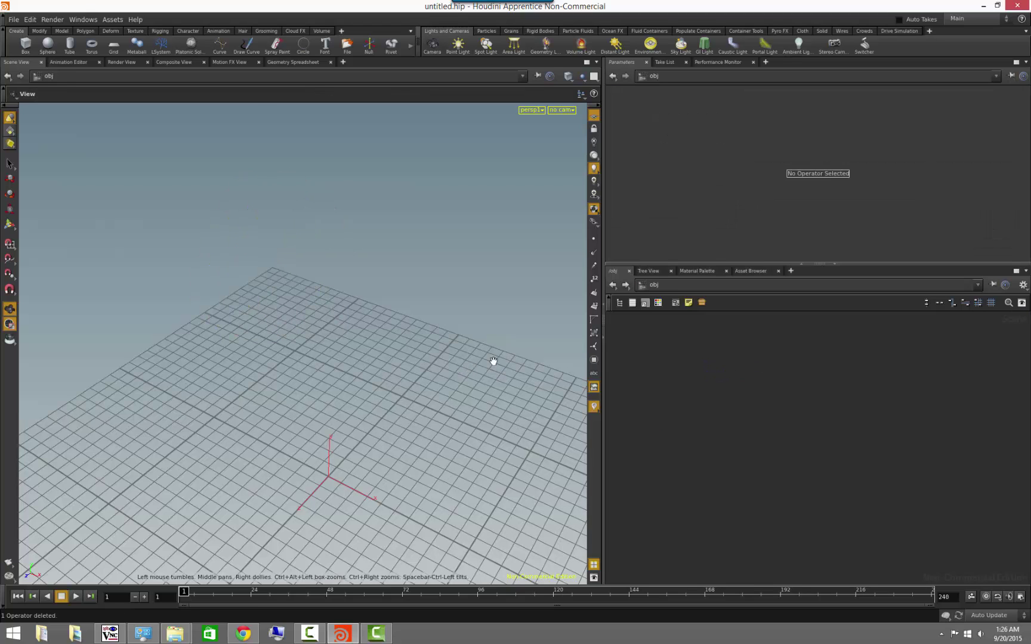
pyautogui.moveTo(492, 361); pyautogui.dragTo(305, 247)
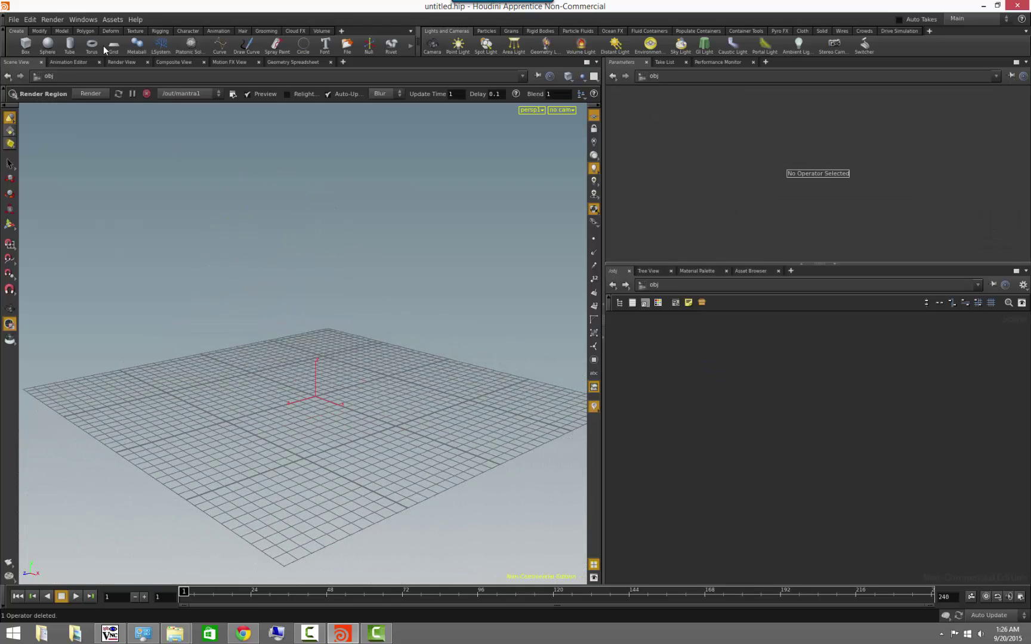
pyautogui.click(45, 48)
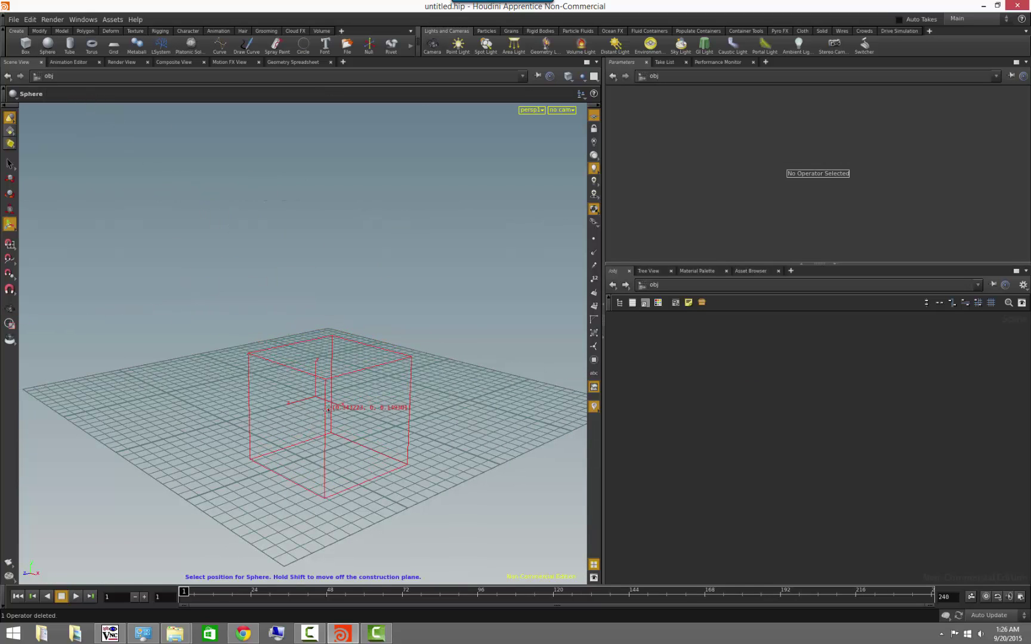
pyautogui.click(329, 367)
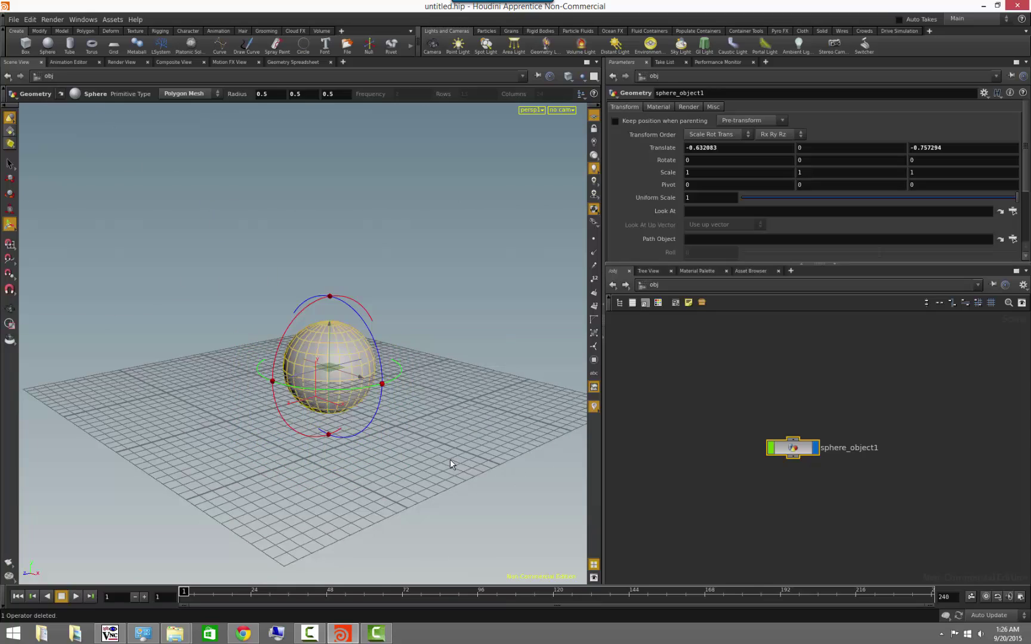
pyautogui.press('Escape')
pyautogui.moveTo(207, 453); pyautogui.dragTo(432, 479)
pyautogui.press('Return')
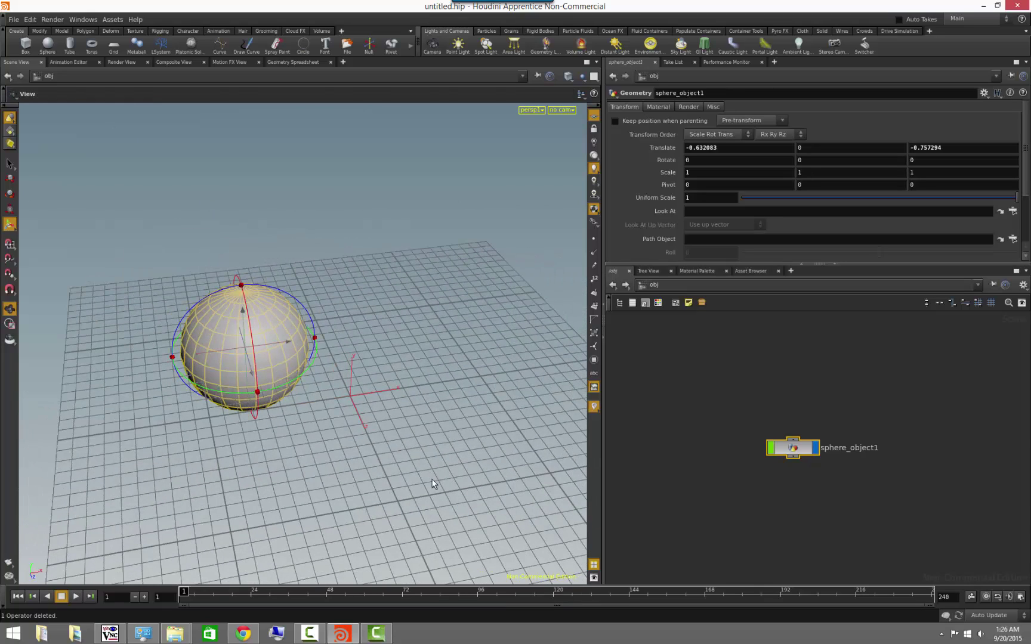
pyautogui.click(800, 455)
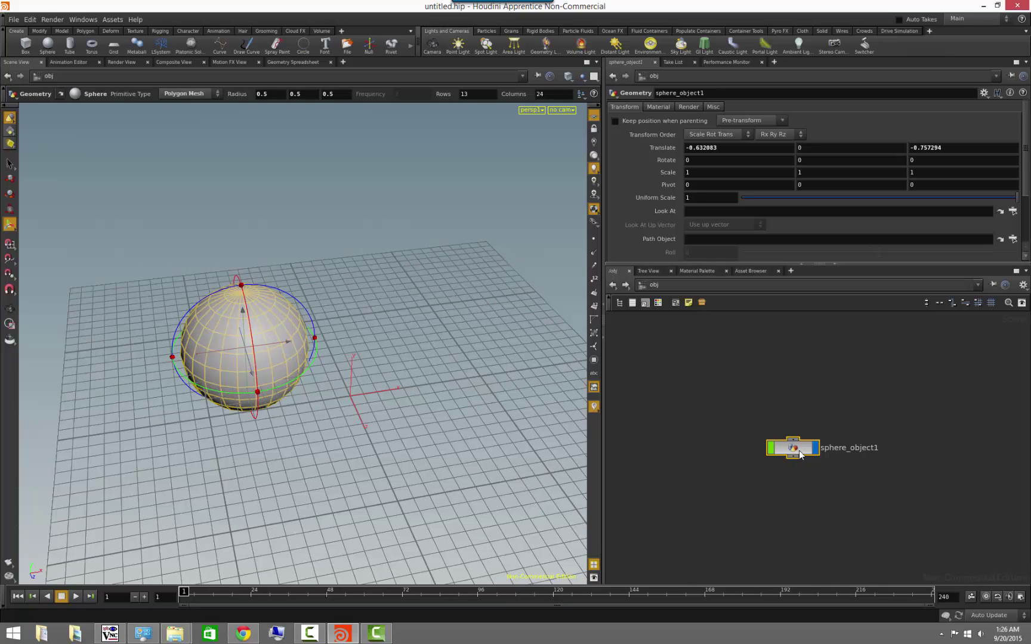
pyautogui.doubleClick(800, 455)
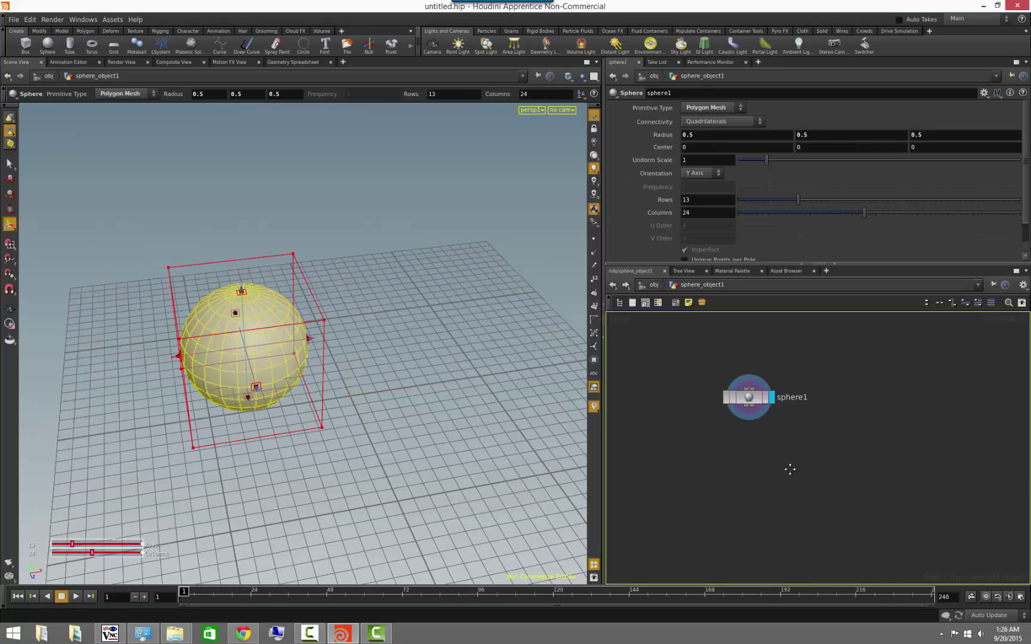
pyautogui.click(752, 398)
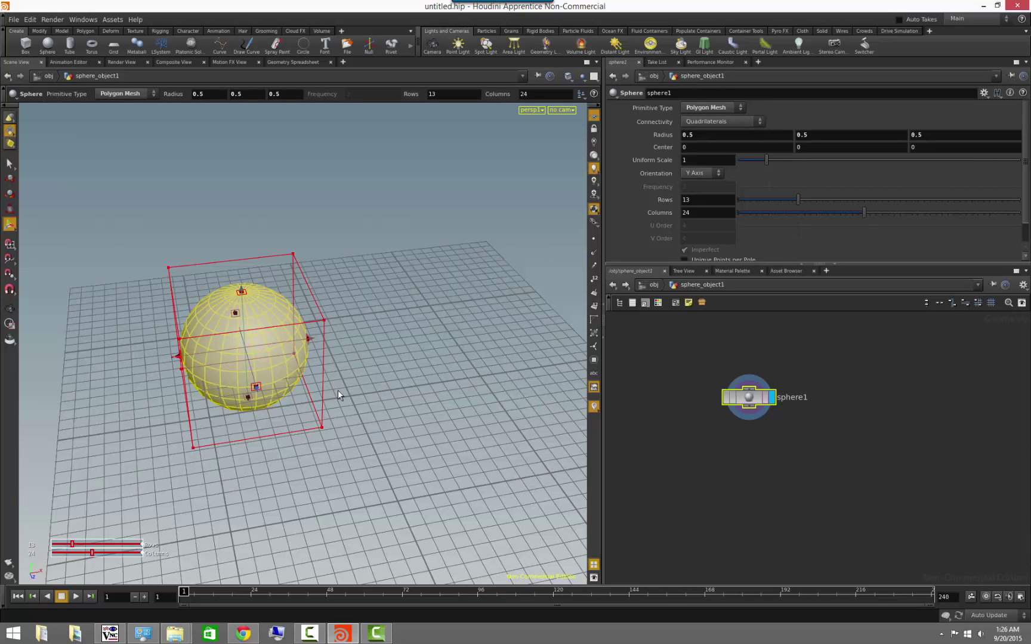
pyautogui.press('Escape')
pyautogui.moveTo(400, 365); pyautogui.dragTo(465, 350)
pyautogui.press('Return')
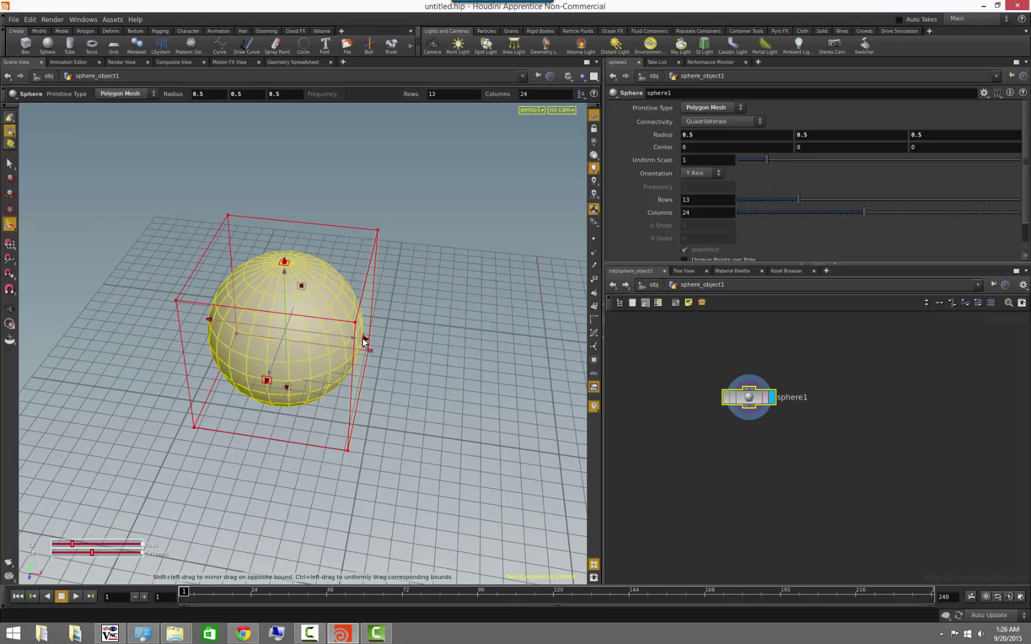
pyautogui.moveTo(363, 341); pyautogui.dragTo(465, 346)
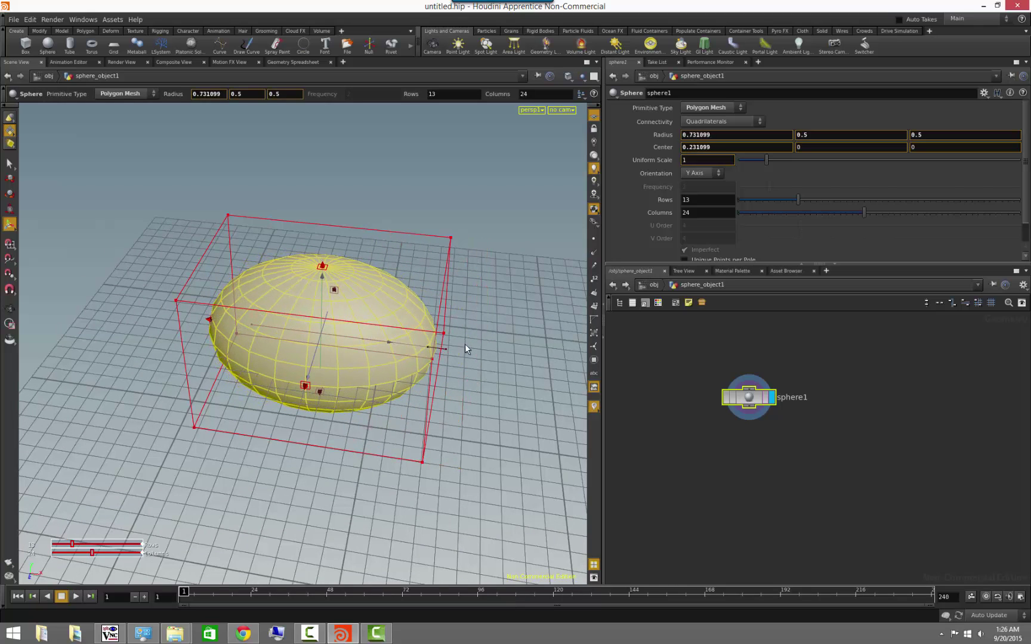
pyautogui.moveTo(798, 200); pyautogui.dragTo(851, 209)
pyautogui.click(831, 487)
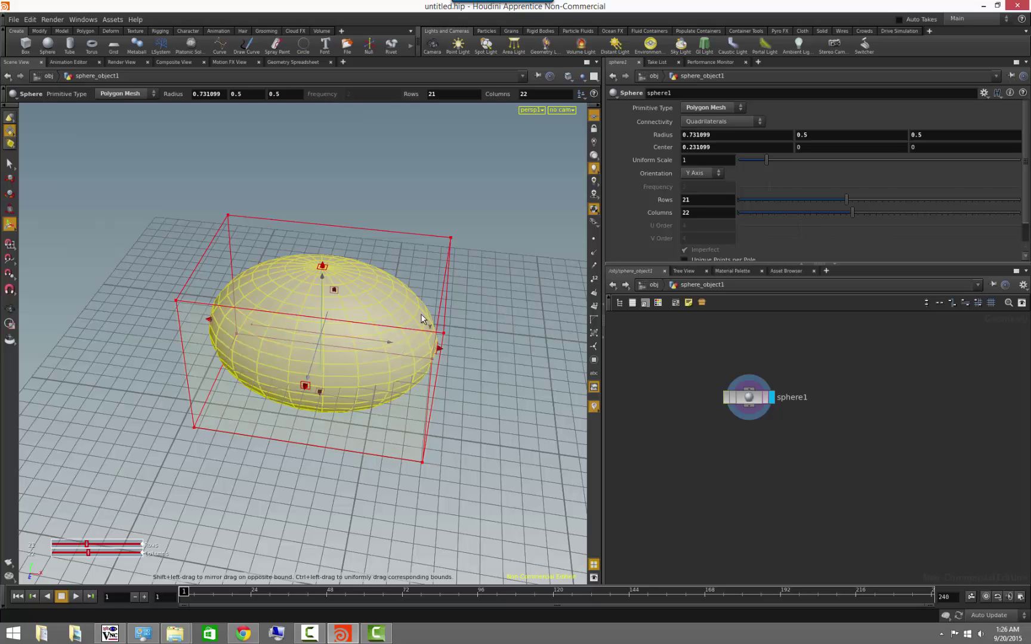
pyautogui.press('Escape')
pyautogui.moveTo(527, 472); pyautogui.dragTo(500, 448)
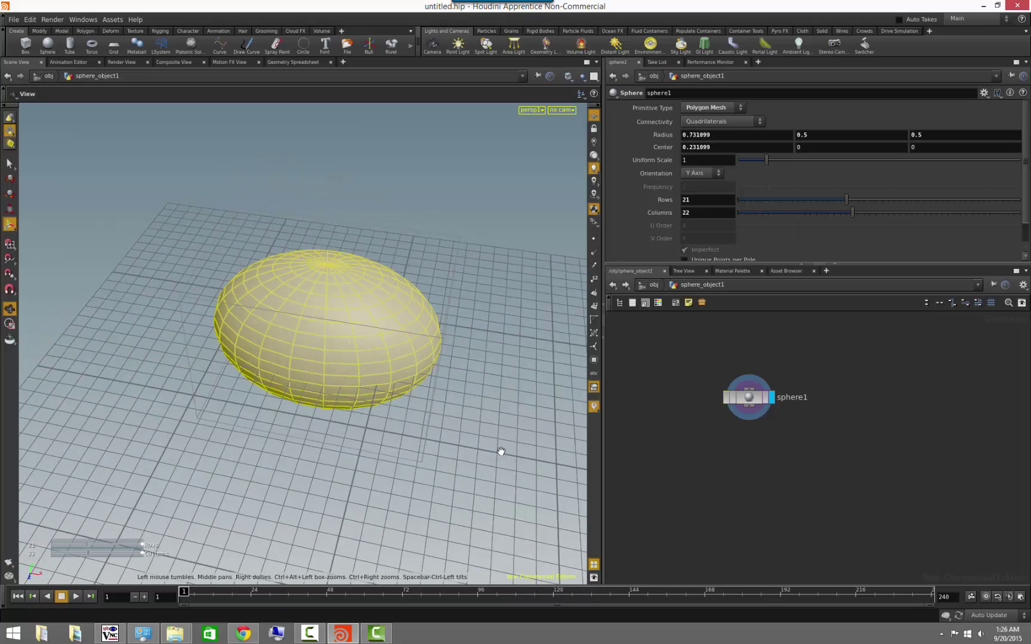
pyautogui.press('Return')
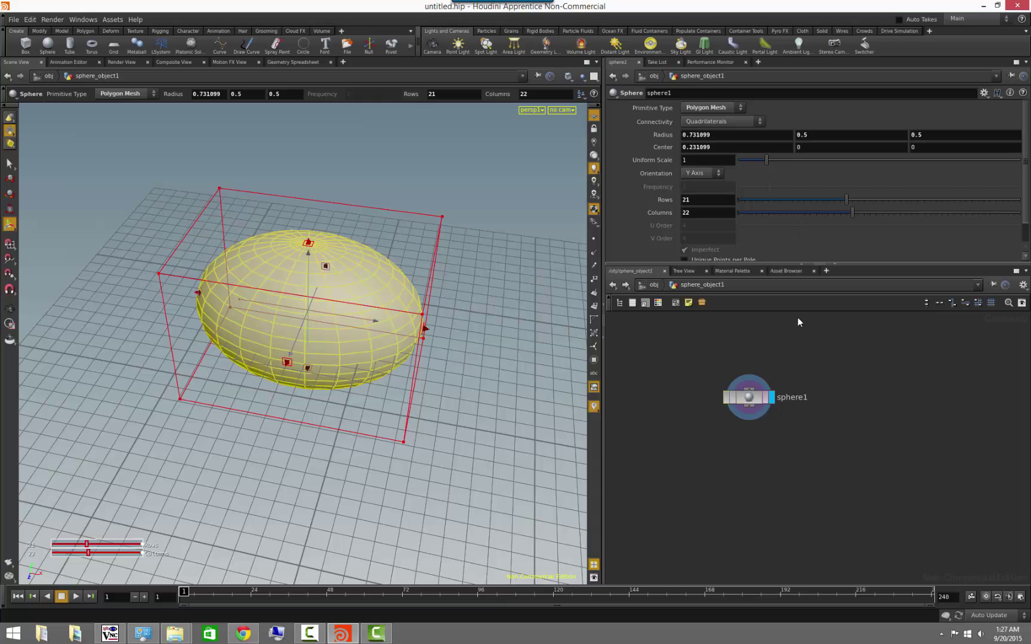
pyautogui.press('u')
pyautogui.moveTo(711, 377); pyautogui.dragTo(838, 489)
# Delete the sphere object and orbit the view of the empty grid
pyautogui.press('Delete')
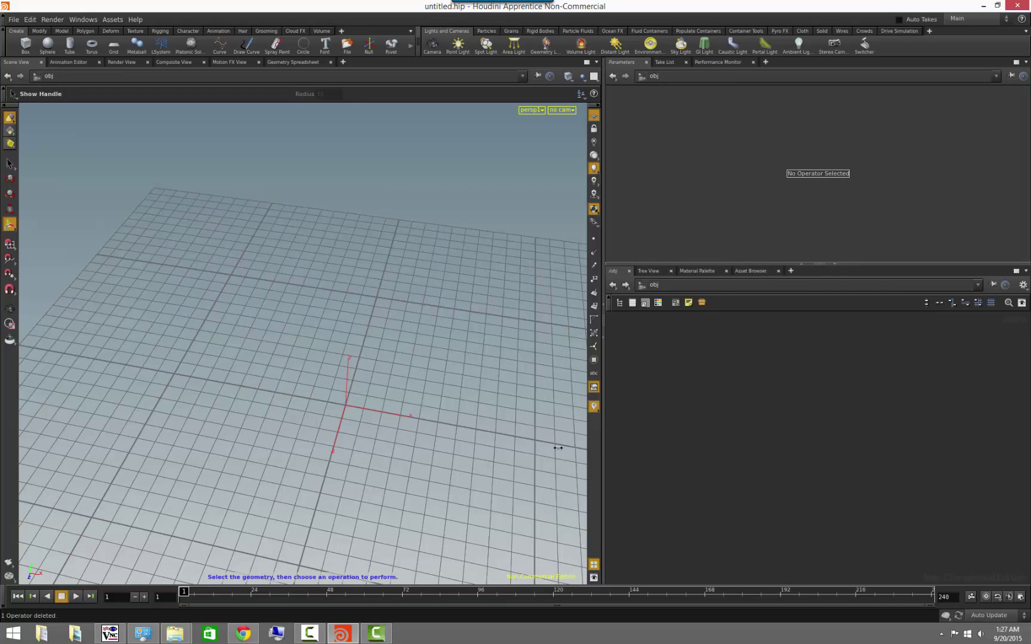
pyautogui.press('Escape')
pyautogui.moveTo(405, 371); pyautogui.dragTo(437, 363)
pyautogui.press('Escape')
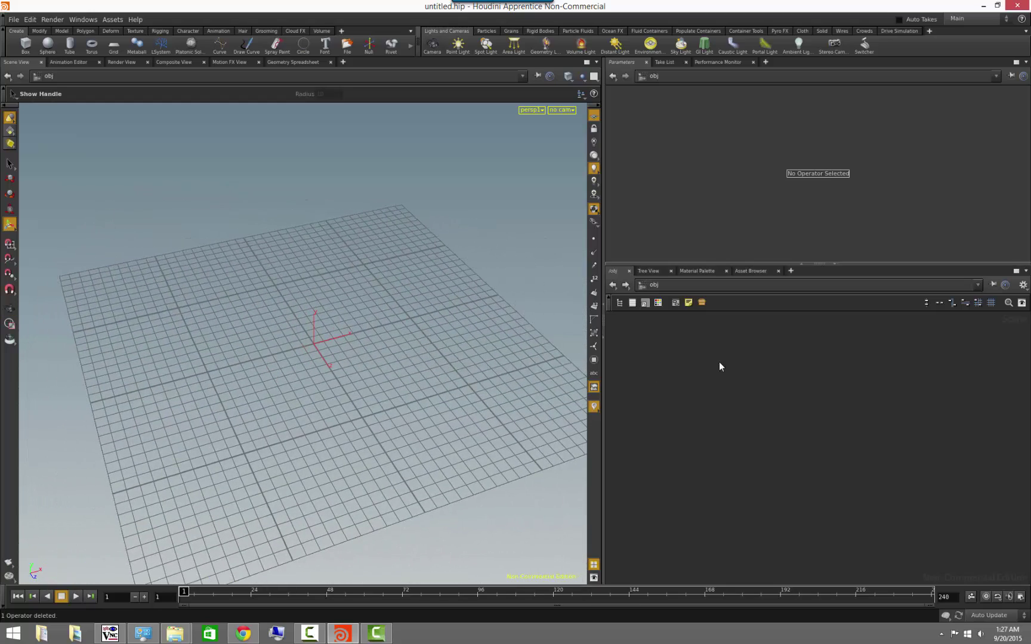
# Open the TAB node menu in the network and browse to Primitive > Sphere
pyautogui.press('Tab')
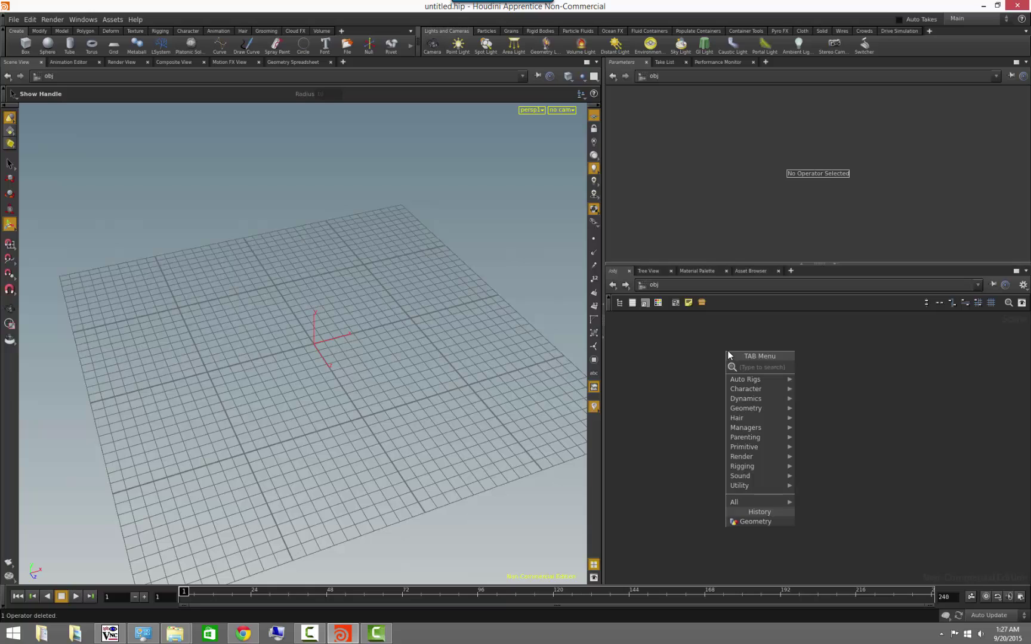
pyautogui.click(702, 366)
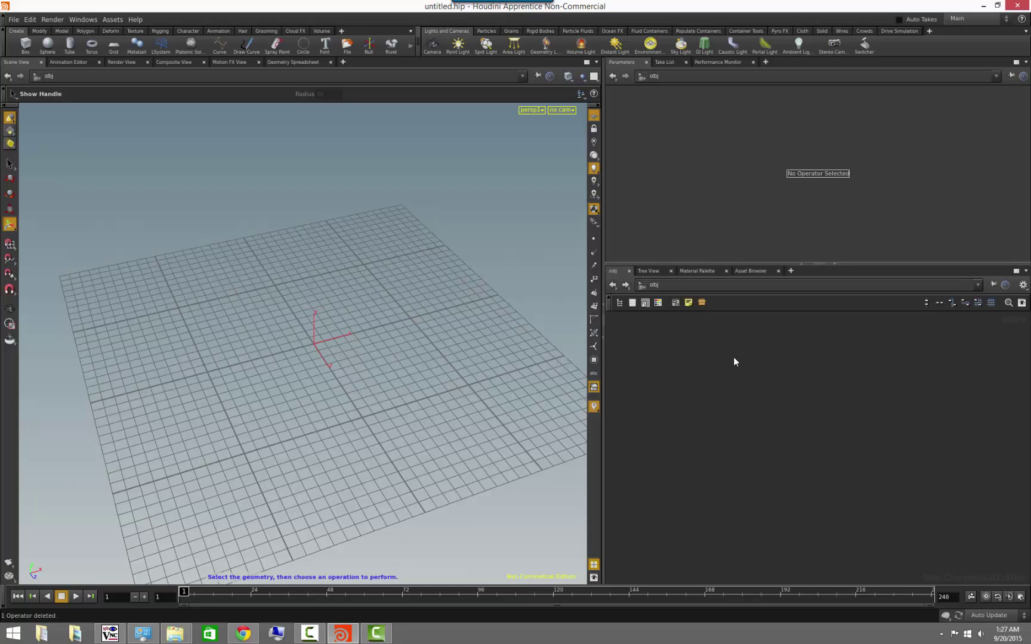
pyautogui.press('Tab')
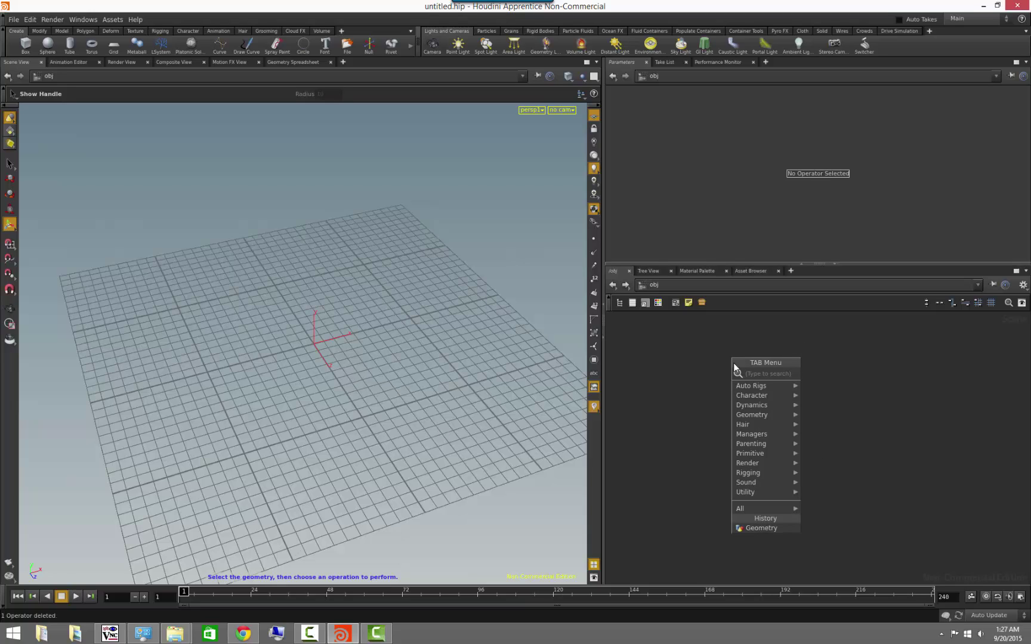
pyautogui.moveTo(765, 462)
pyautogui.moveTo(767, 386)
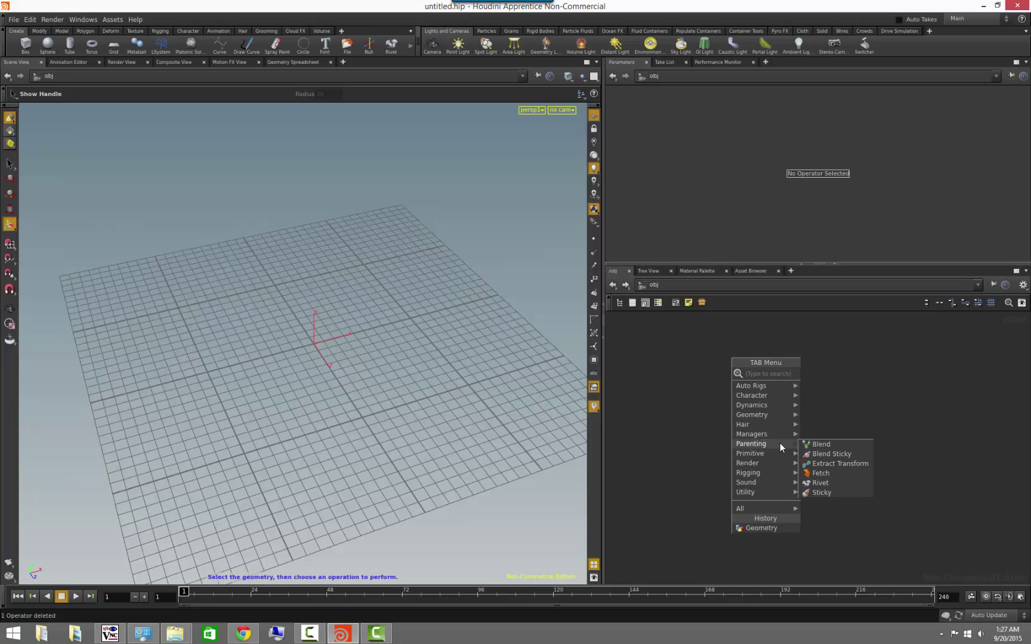
pyautogui.moveTo(767, 513)
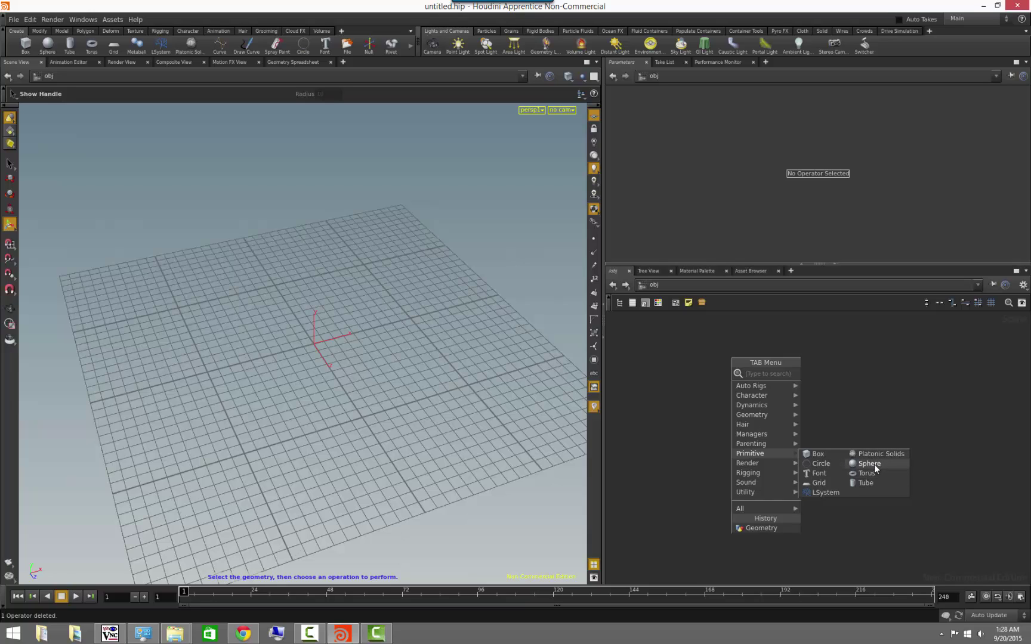
# Create a Sphere from the shelf, place it on the grid, and orbit around it
pyautogui.click(874, 464)
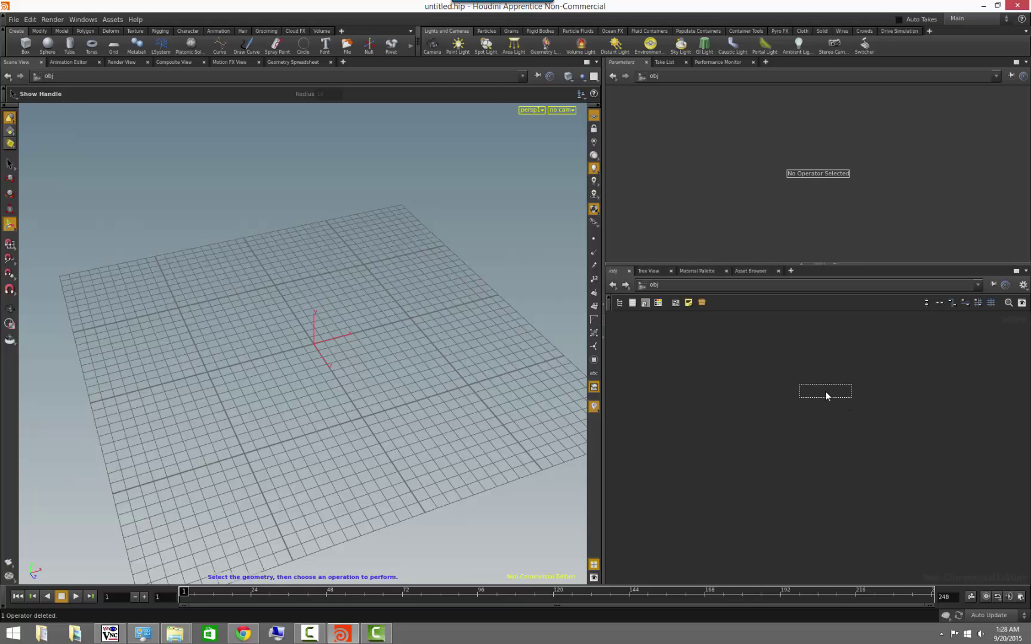
pyautogui.click(825, 391)
pyautogui.press('Escape')
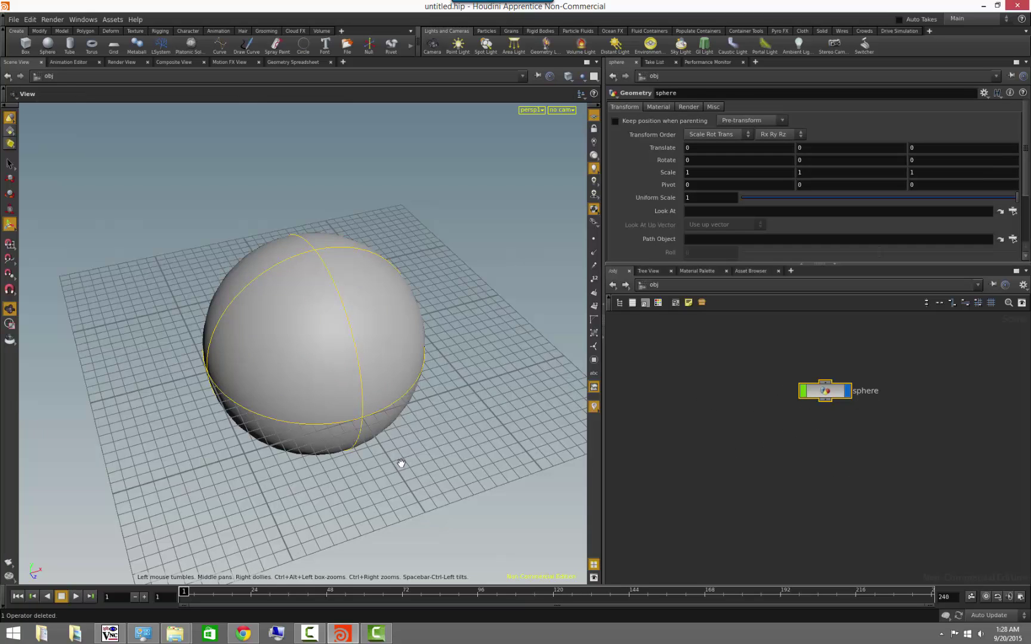
pyautogui.moveTo(398, 467); pyautogui.dragTo(356, 469)
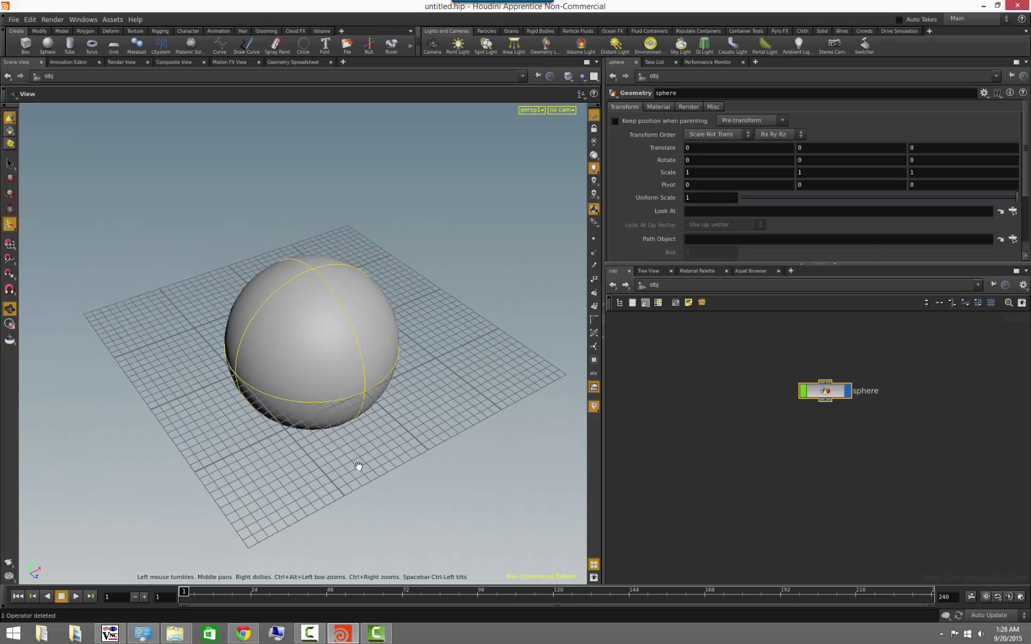
pyautogui.press('Return')
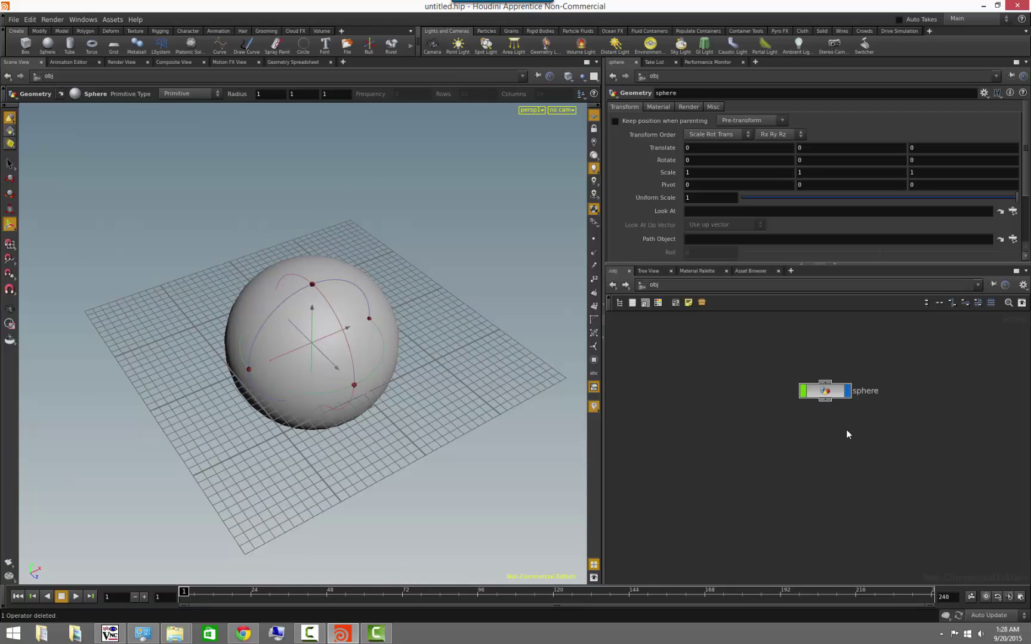
# Go inside the sphere object, select sphere1, and orbit to an edge-on grid view
pyautogui.doubleClick(840, 392)
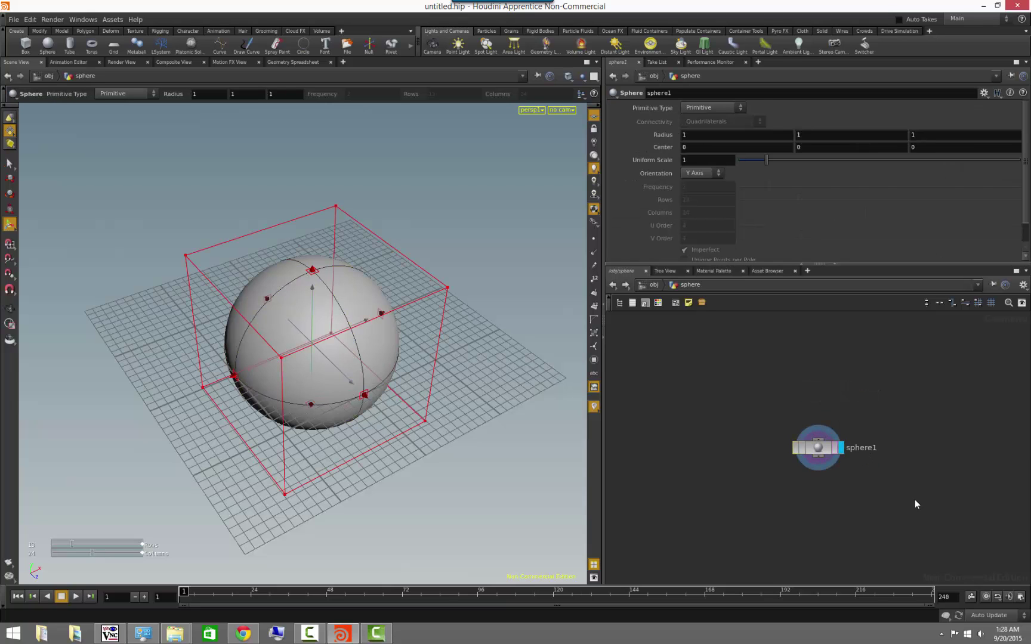
pyautogui.click(774, 400)
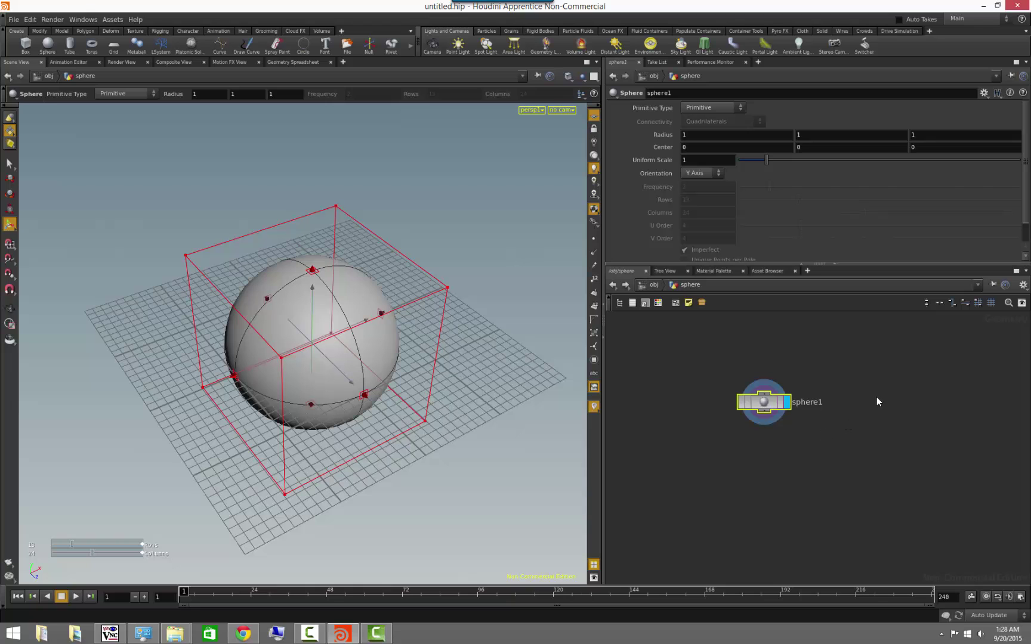
pyautogui.press('Escape')
pyautogui.moveTo(427, 463); pyautogui.dragTo(451, 345)
# Return to /obj, reselect the sphere object, and enlarge the parameter area
pyautogui.press('Return')
pyautogui.press('Escape')
pyautogui.press('Return')
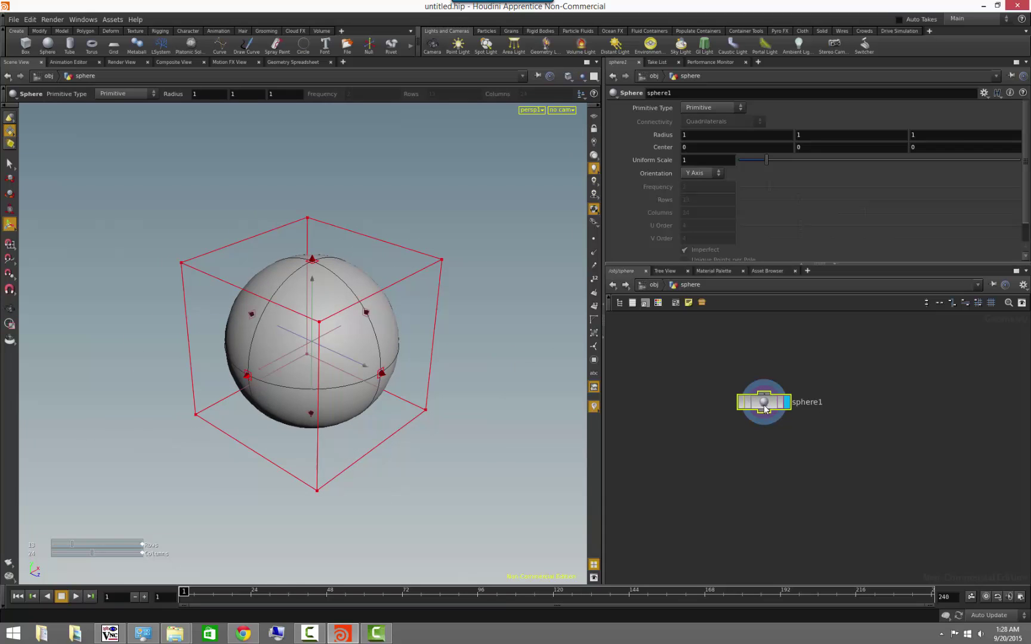
pyautogui.click(818, 359)
pyautogui.click(767, 408)
pyautogui.click(655, 285)
pyautogui.click(793, 345)
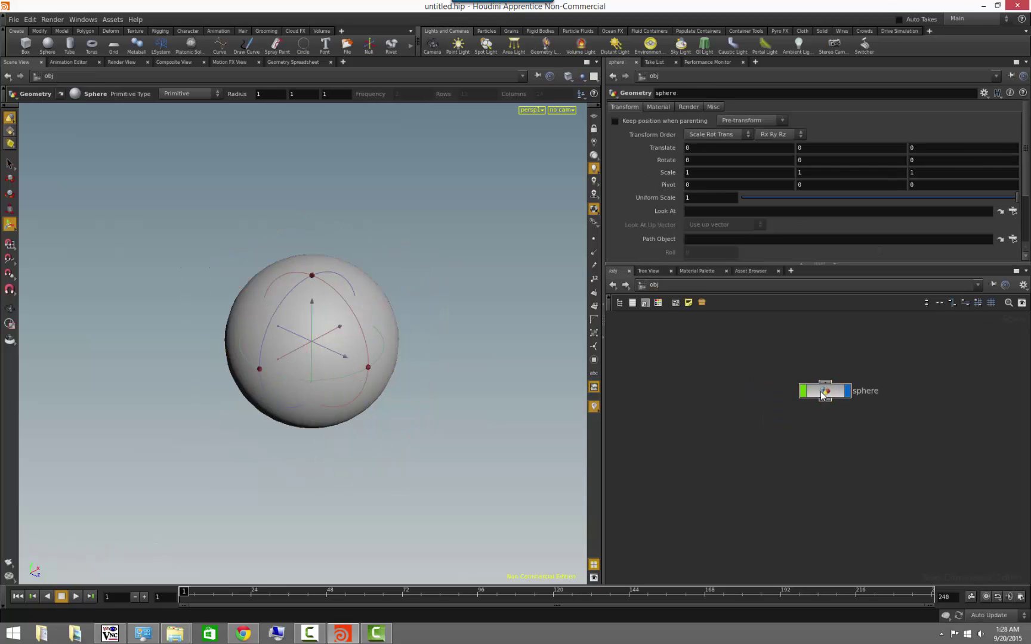
pyautogui.click(825, 397)
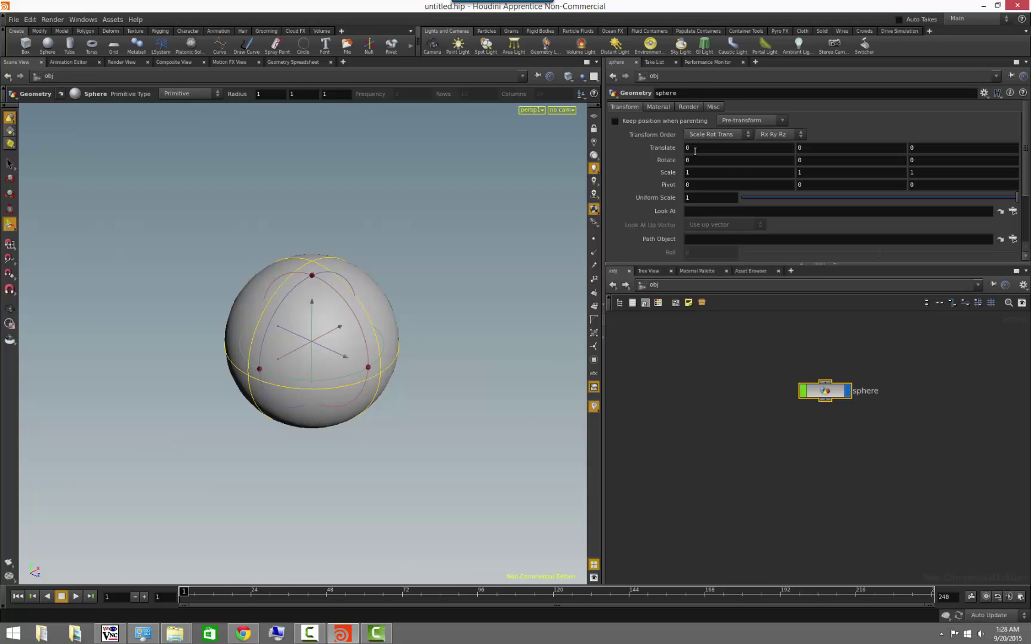
pyautogui.moveTo(745, 264); pyautogui.dragTo(738, 298)
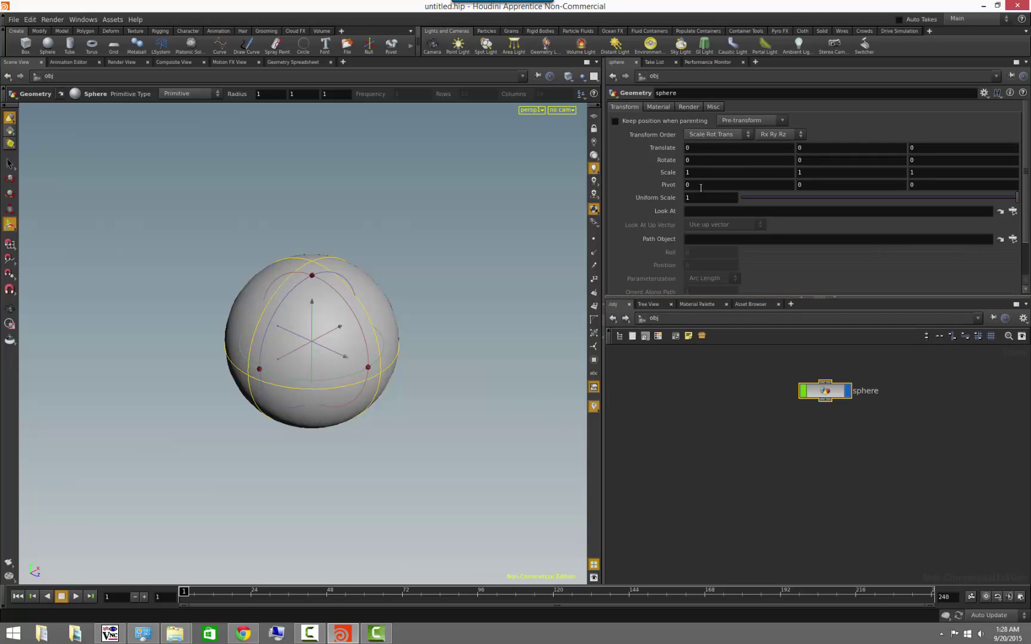
# Try moving and rotating the sphere with its handles
pyautogui.moveTo(312, 301); pyautogui.dragTo(341, 352)
pyautogui.press('r')
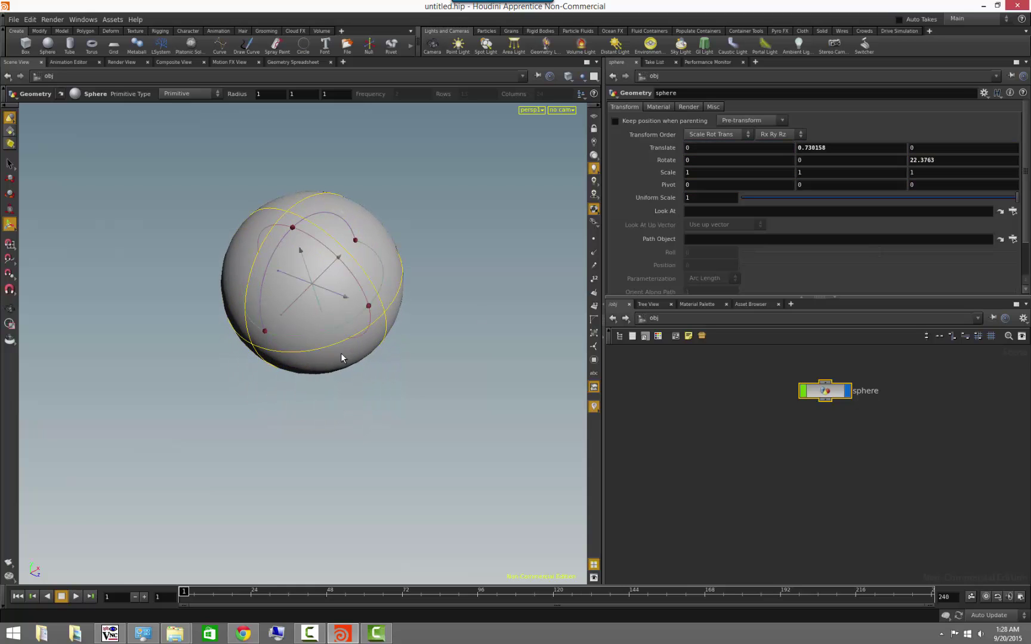
pyautogui.moveTo(343, 293); pyautogui.dragTo(375, 307)
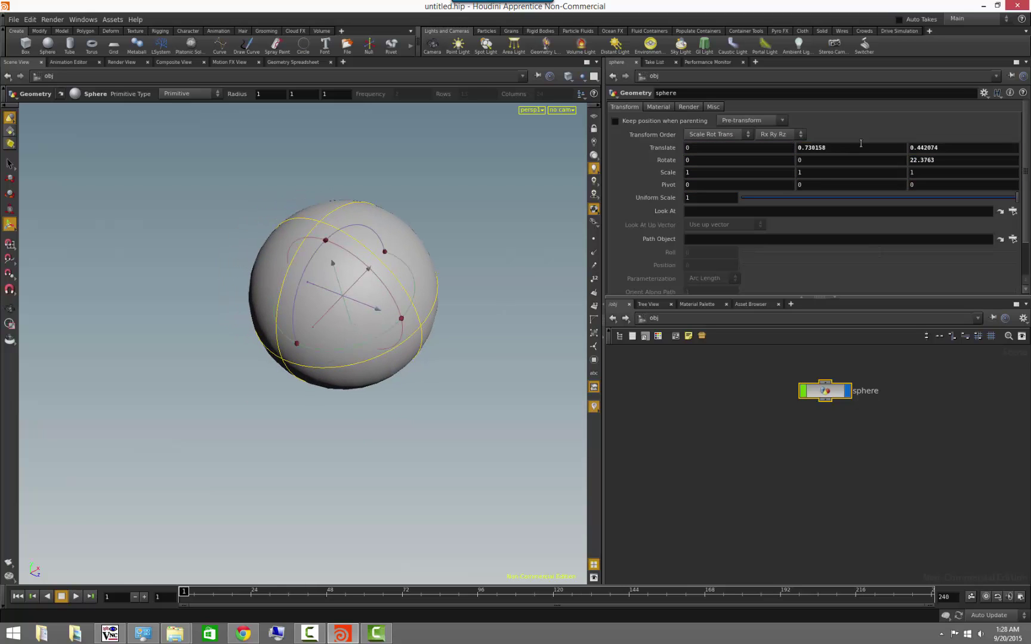
pyautogui.moveTo(873, 196); pyautogui.dragTo(1016, 198)
# Revert the sphere's Translate and Rotate parameters to their defaults
pyautogui.rightClick(673, 150)
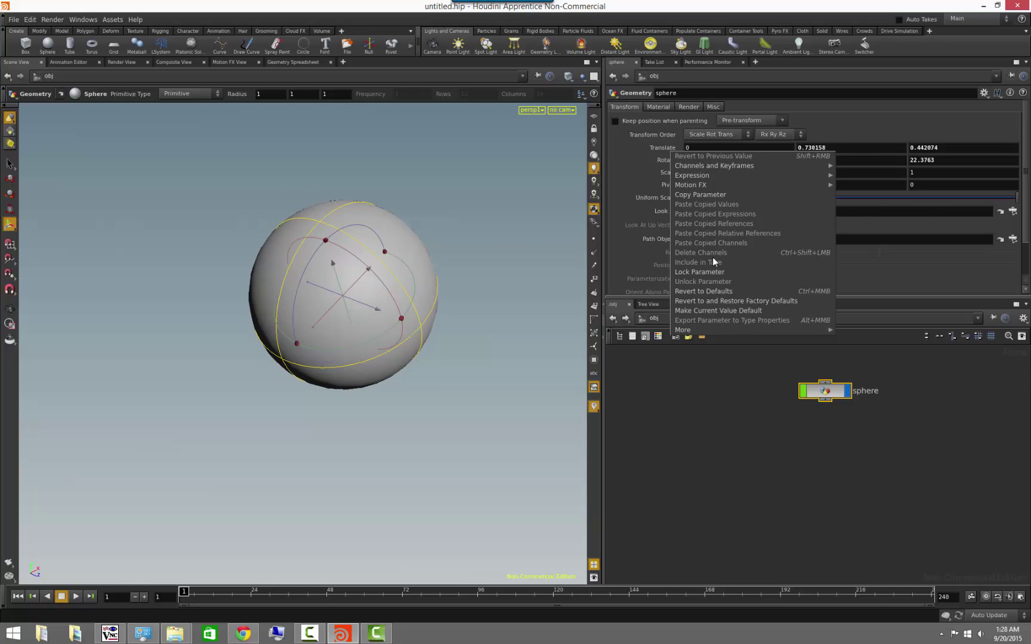
pyautogui.click(717, 291)
pyautogui.rightClick(664, 165)
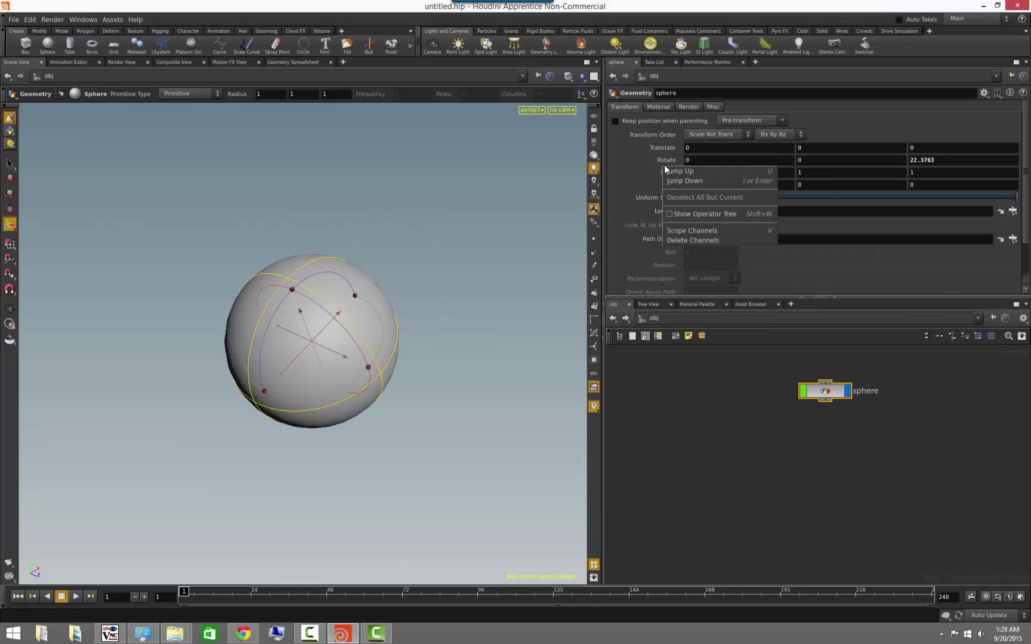
pyautogui.click(663, 160)
pyautogui.rightClick(663, 159)
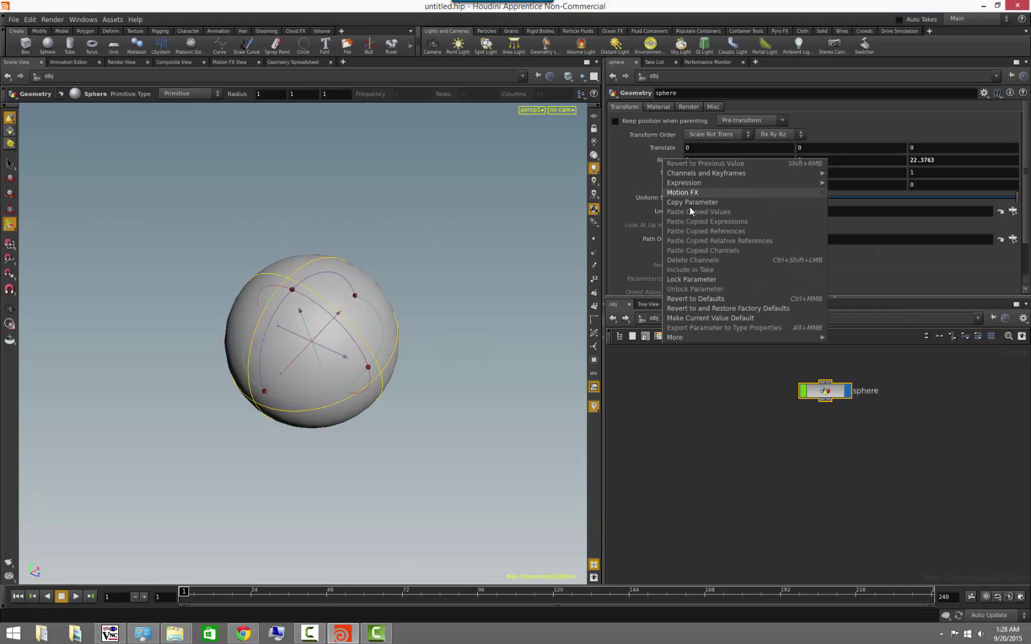
pyautogui.click(710, 298)
pyautogui.click(798, 440)
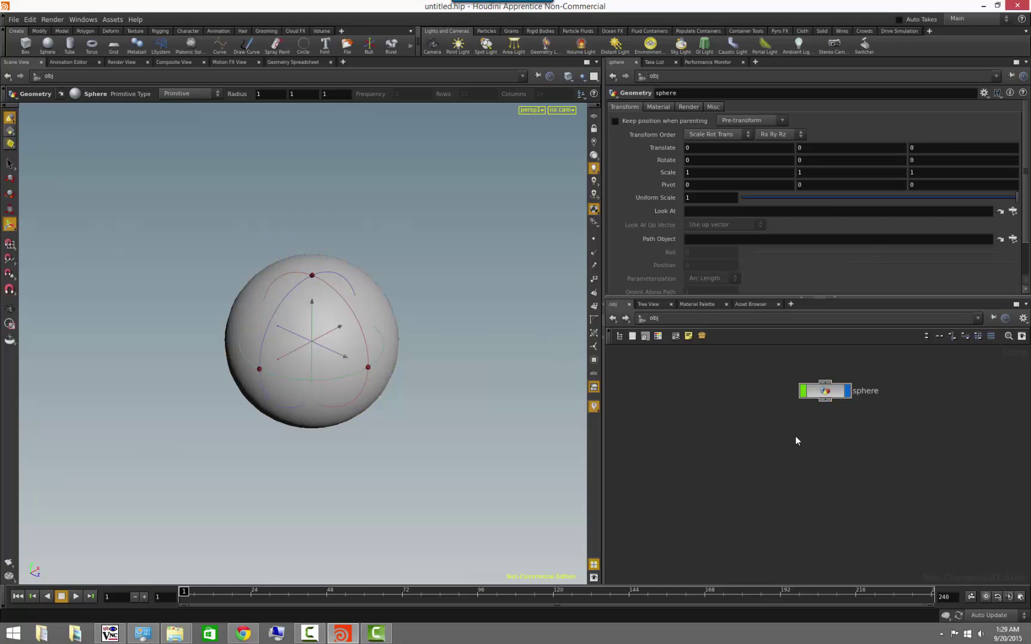
# Go back inside the sphere object to the sphere1 node
pyautogui.doubleClick(829, 401)
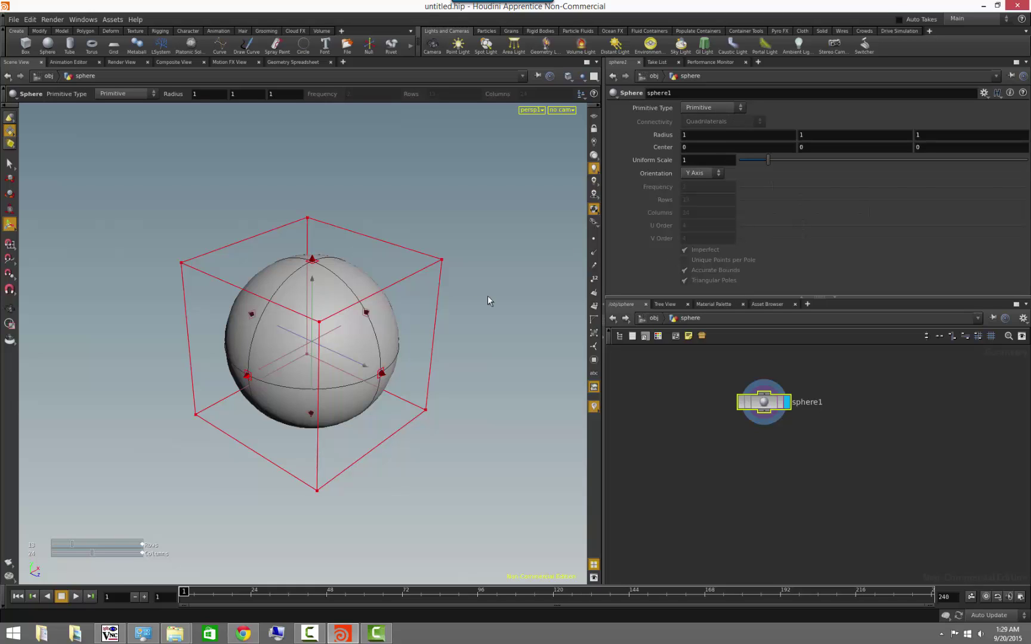
pyautogui.press('Escape')
pyautogui.scroll(5, 472, 403)
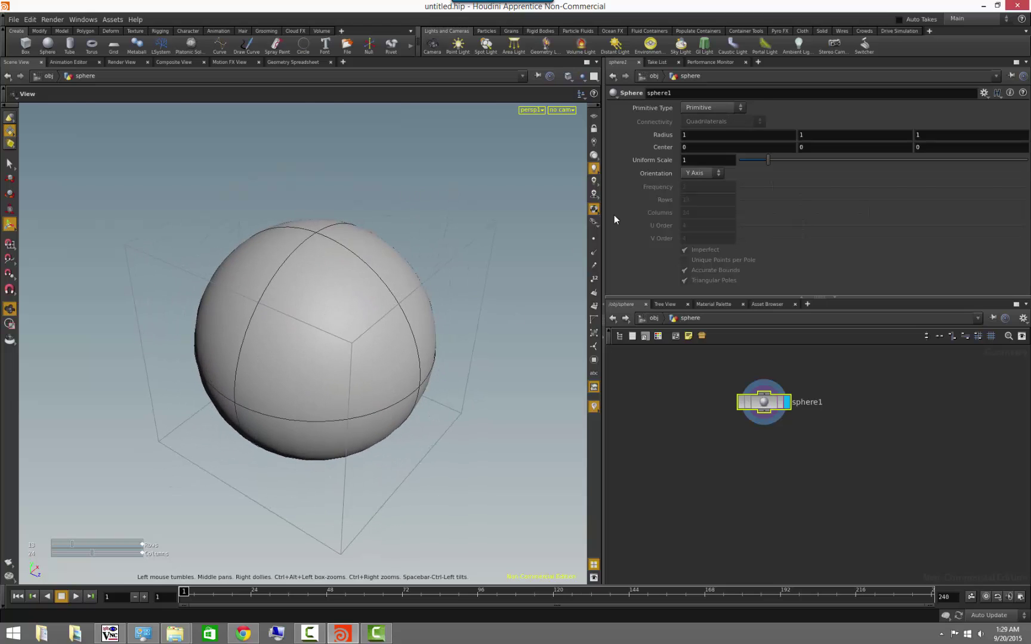
pyautogui.press('Return')
# Try Polygon, Polygon Mesh, NURBS, Bezier and Primitive types, settling on Polygon Mesh
pyautogui.click(742, 109)
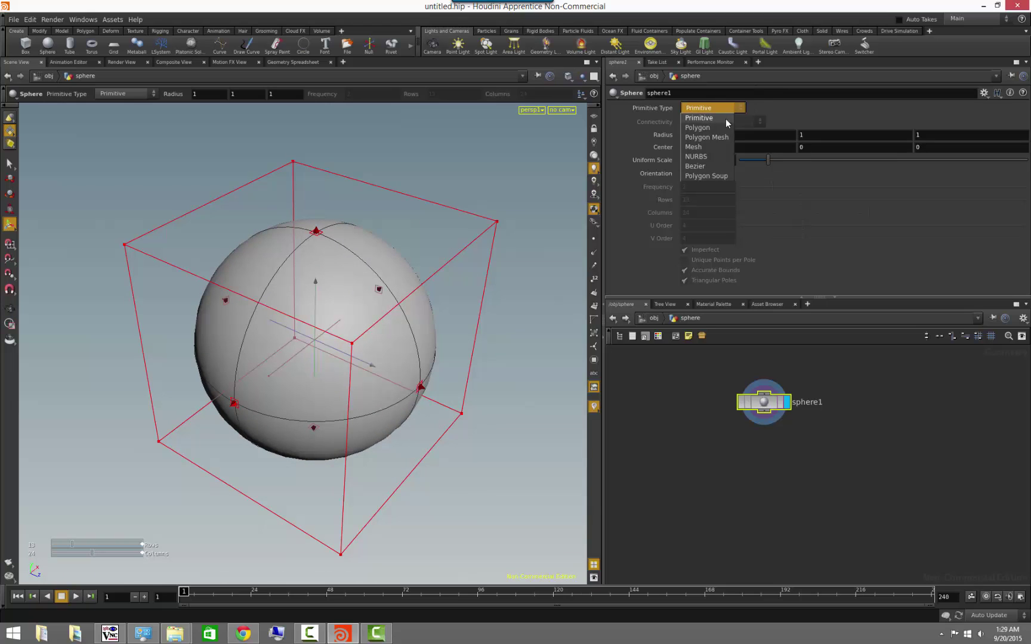
pyautogui.click(720, 128)
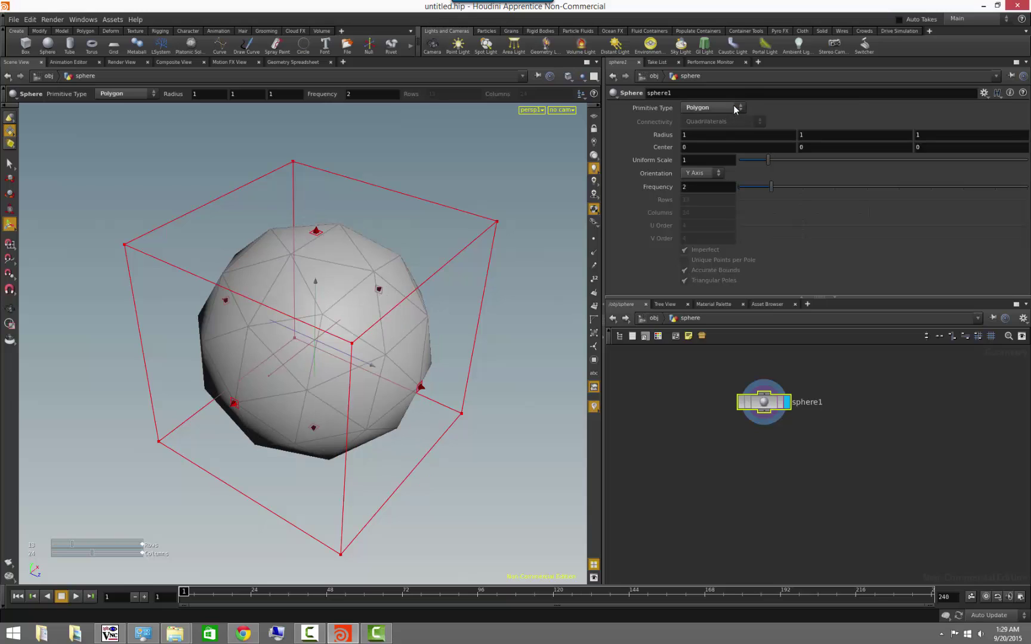
pyautogui.click(732, 106)
pyautogui.click(728, 132)
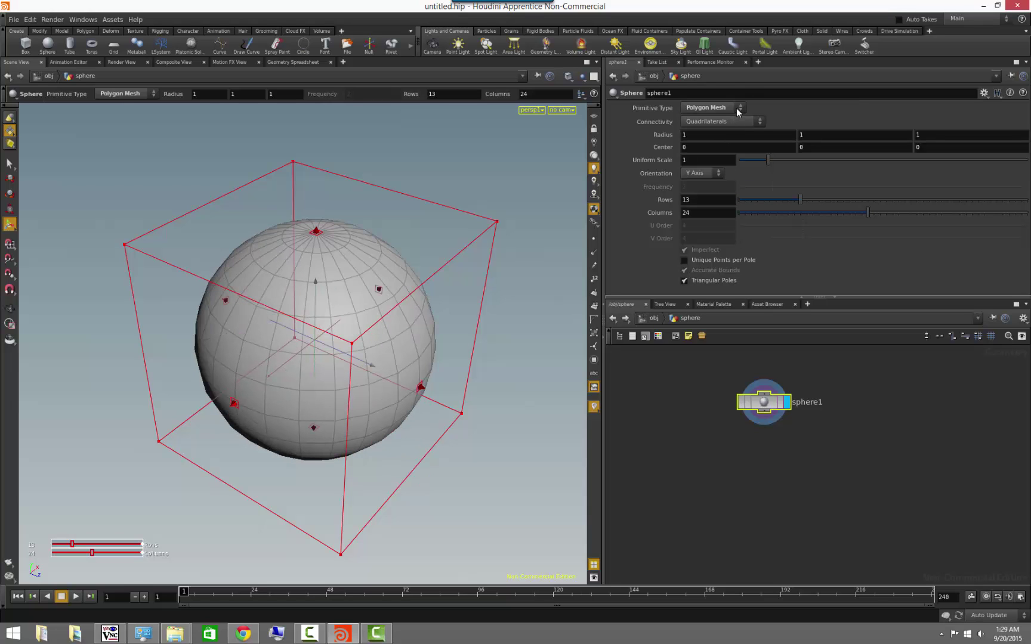
pyautogui.click(738, 111)
pyautogui.click(724, 155)
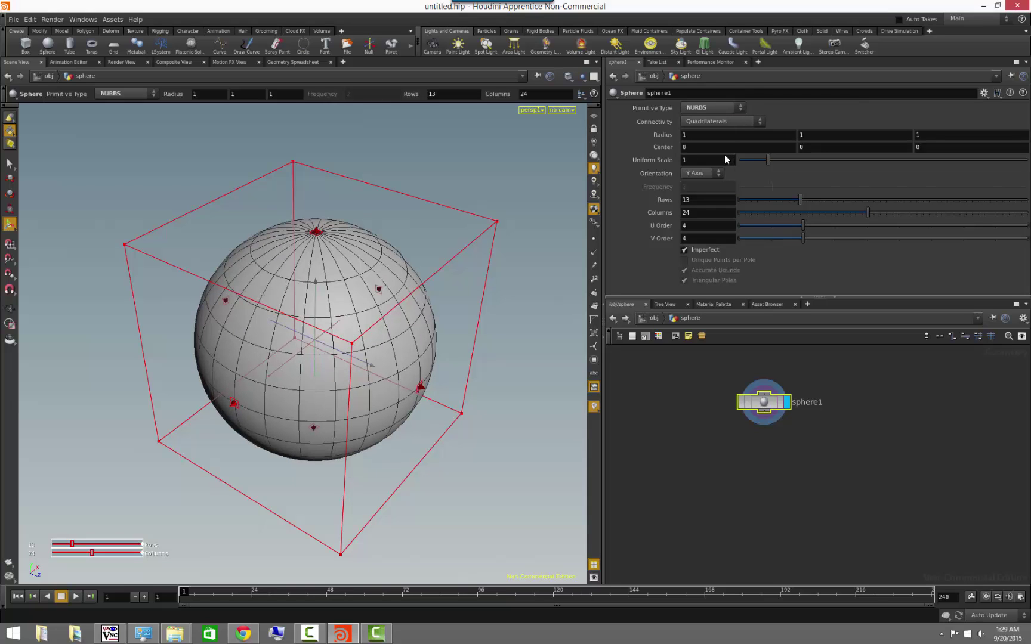
pyautogui.click(732, 107)
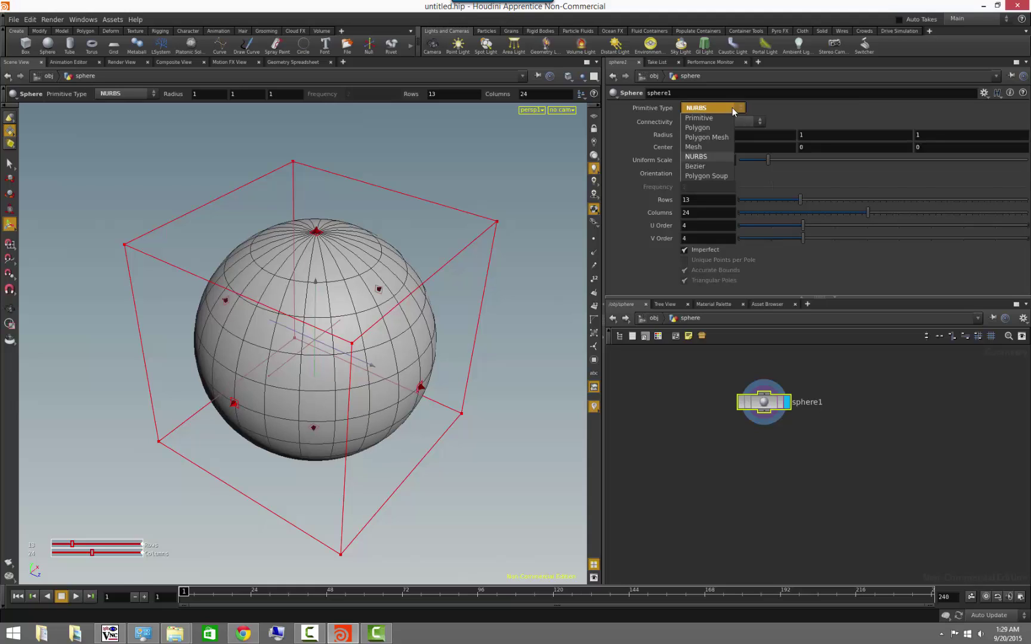
pyautogui.click(719, 167)
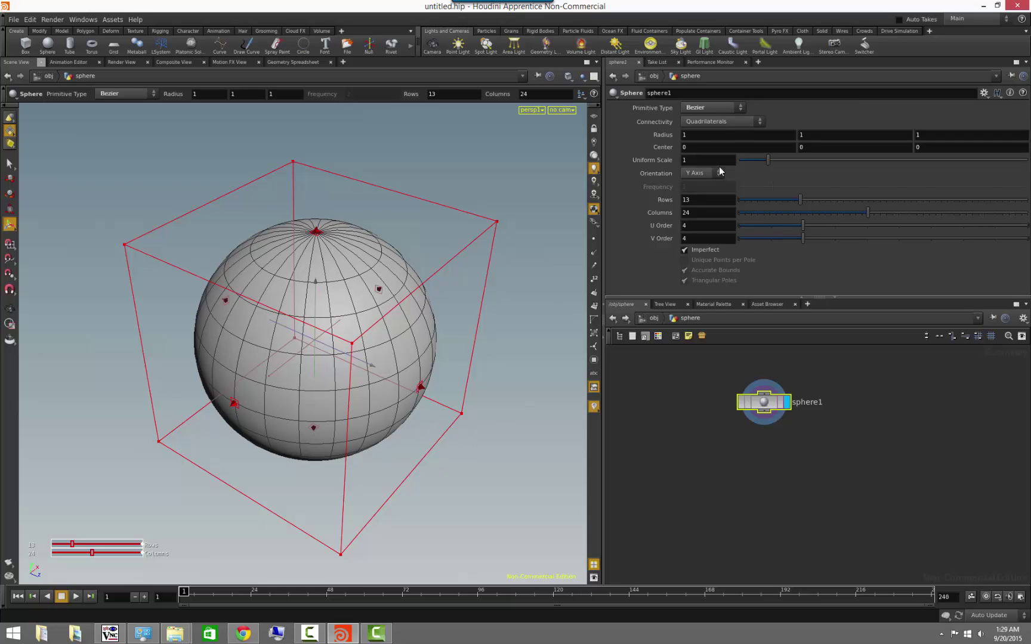
pyautogui.click(721, 106)
pyautogui.click(717, 118)
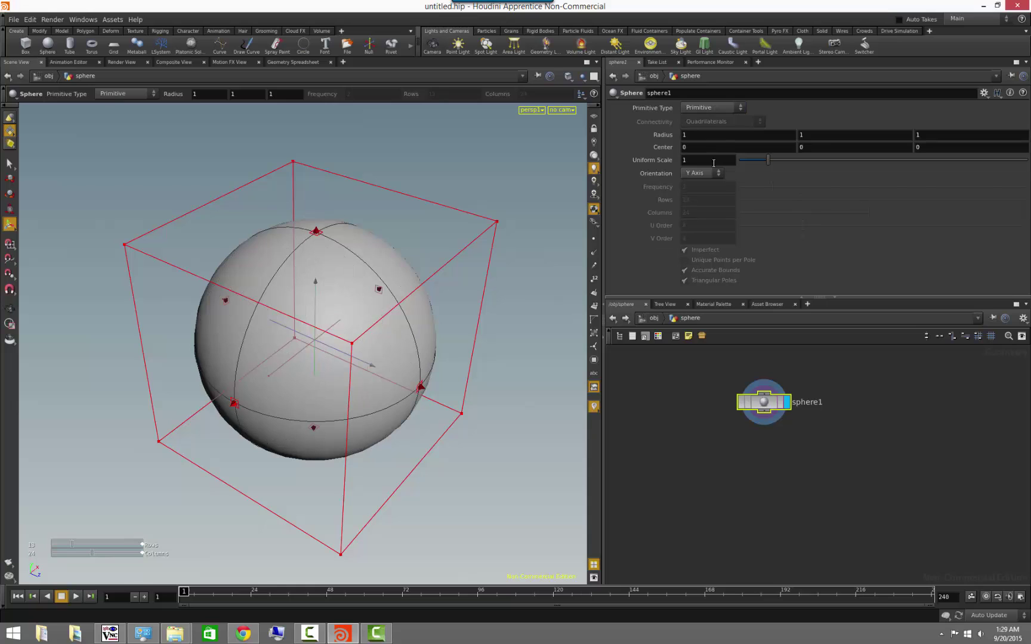
pyautogui.click(728, 109)
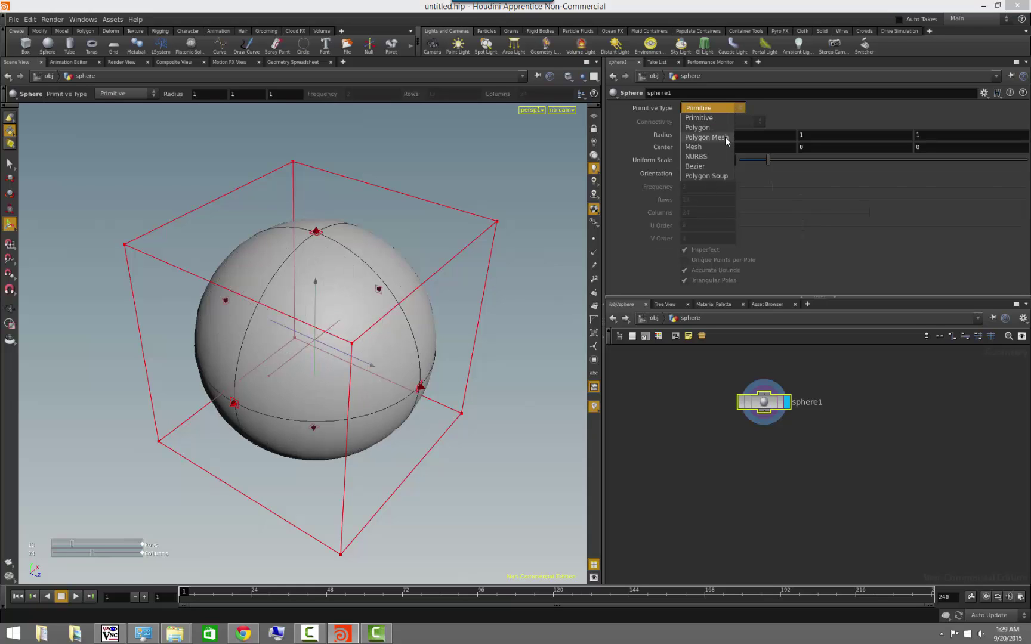
pyautogui.click(725, 137)
# Set Rows to 20 and stretch the sphere to radius 1, 1.44031, 2.17563
pyautogui.keyDown('alt'); pyautogui.moveTo(577, 296); pyautogui.dragTo(462, 288, button='right'); pyautogui.keyUp('alt')
pyautogui.keyDown('alt'); pyautogui.moveTo(462, 287); pyautogui.dragTo(545, 330); pyautogui.keyUp('alt')
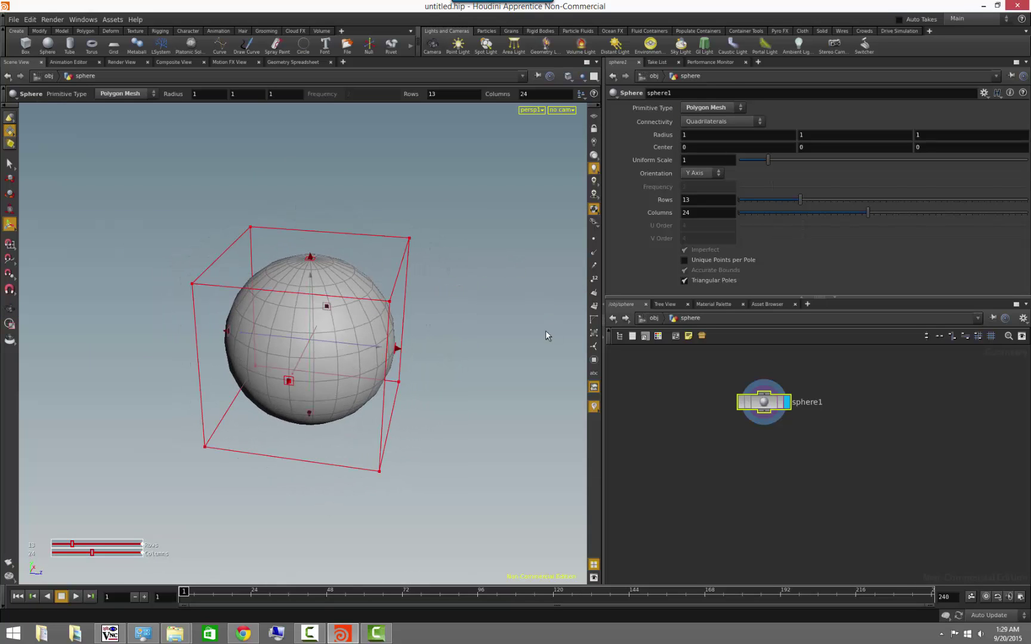
pyautogui.moveTo(803, 202)
pyautogui.mouseDown()
pyautogui.moveTo(843, 202)
pyautogui.moveTo(776, 219)
pyautogui.moveTo(803, 222)
pyautogui.mouseUp()
pyautogui.moveTo(399, 352); pyautogui.dragTo(513, 360)
pyautogui.moveTo(190, 337); pyautogui.dragTo(140, 322)
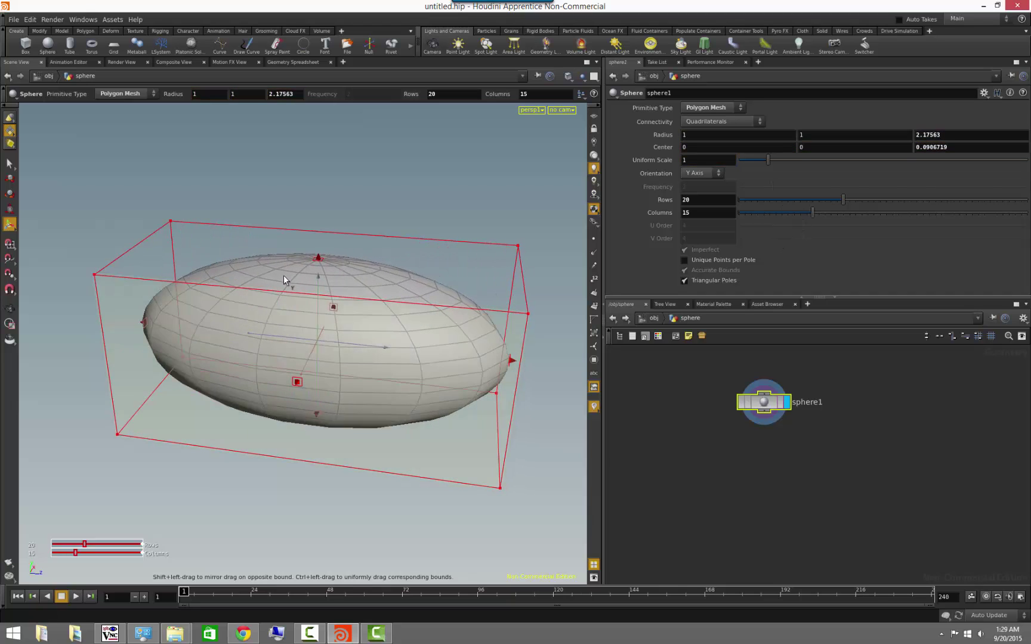
pyautogui.moveTo(322, 258); pyautogui.dragTo(322, 182)
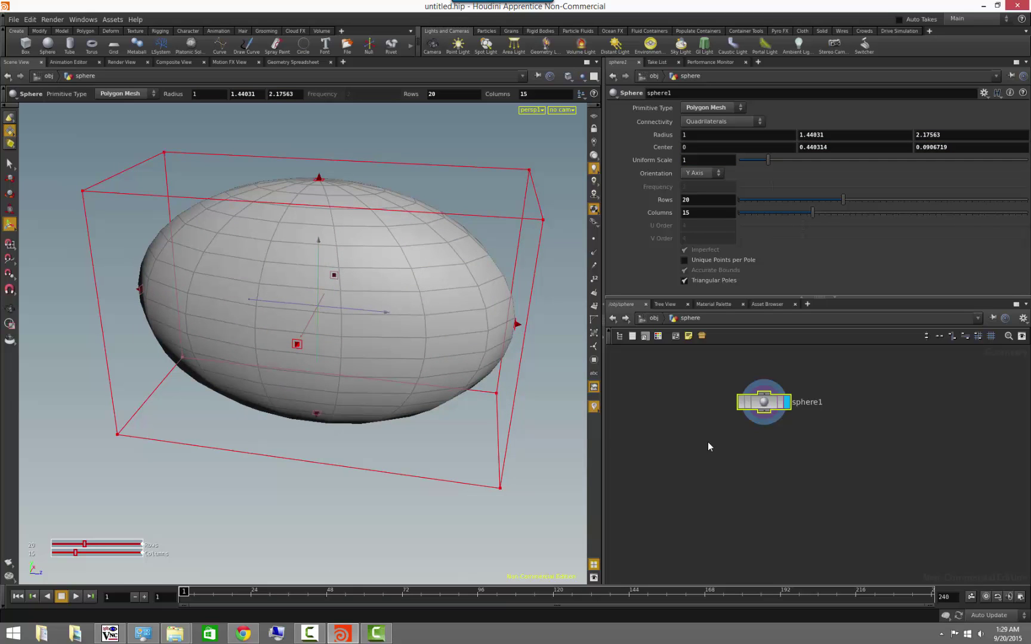
pyautogui.click(654, 318)
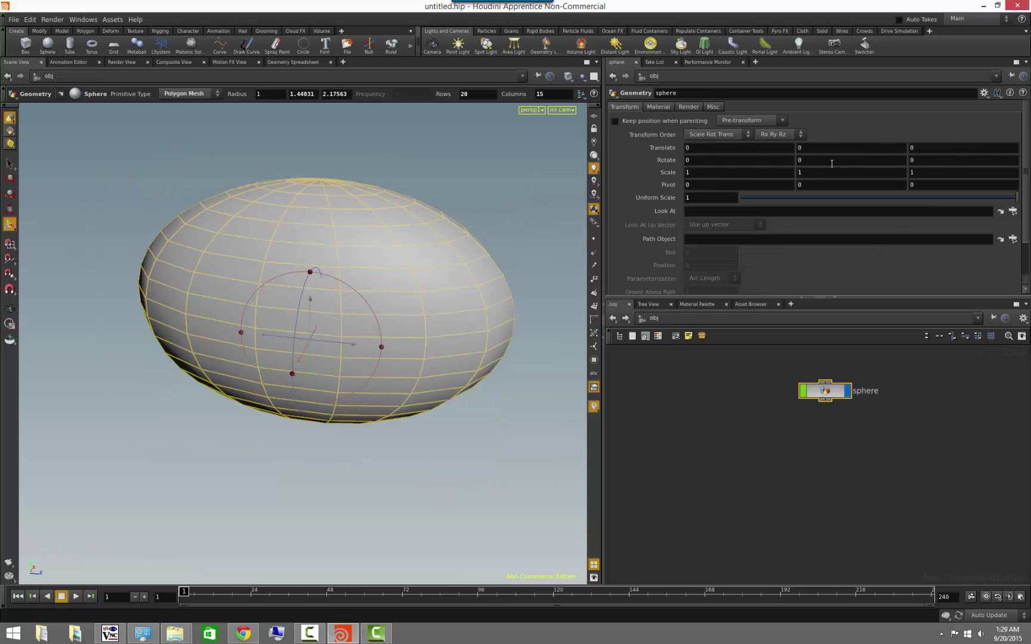
pyautogui.doubleClick(833, 390)
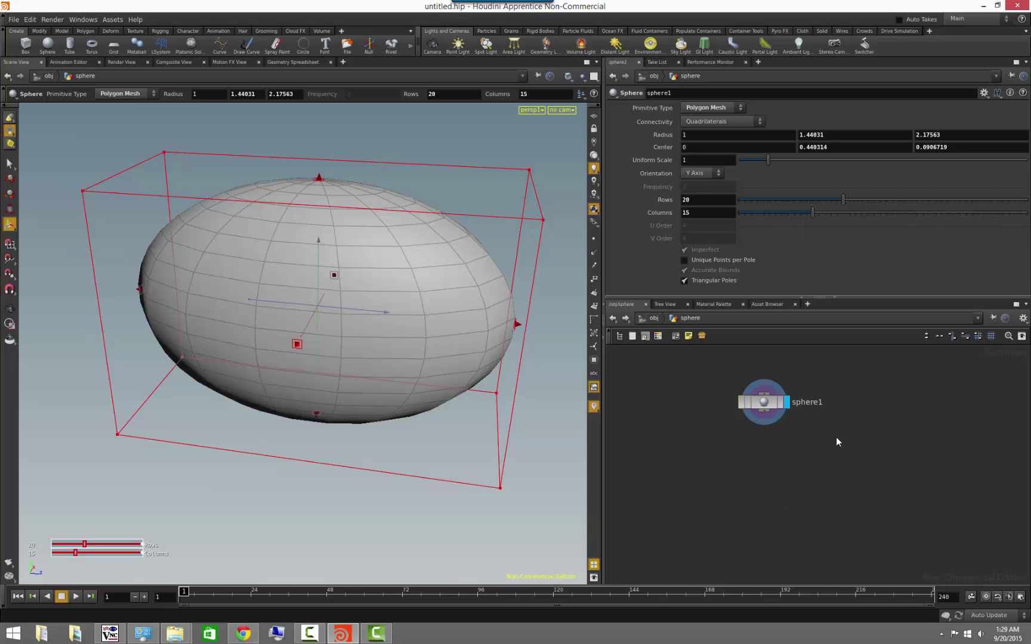
pyautogui.press('Tab')
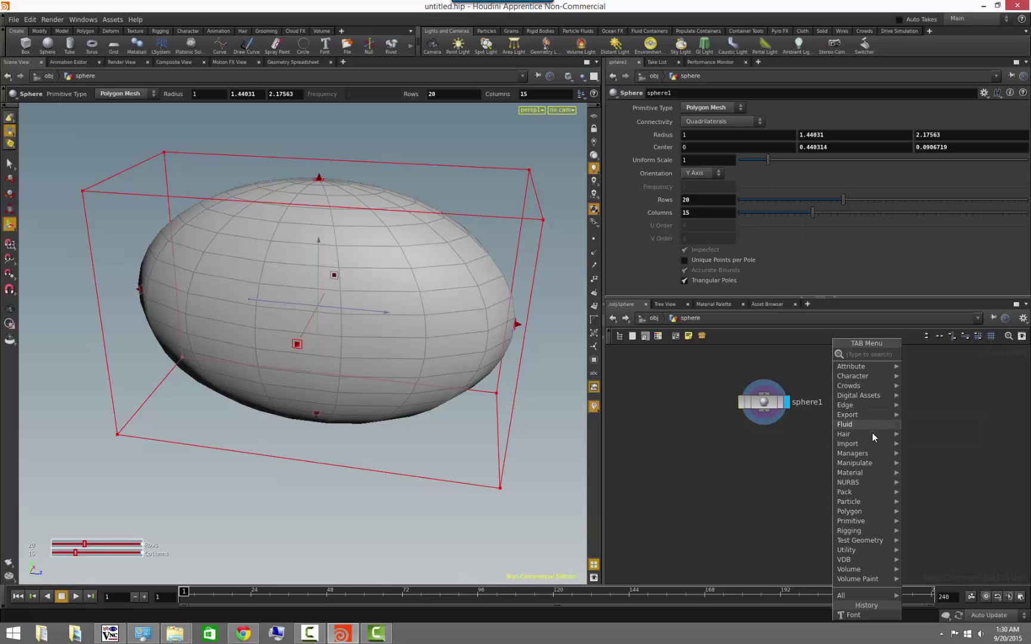
pyautogui.moveTo(867, 447)
pyautogui.moveTo(859, 509)
pyautogui.moveTo(837, 465)
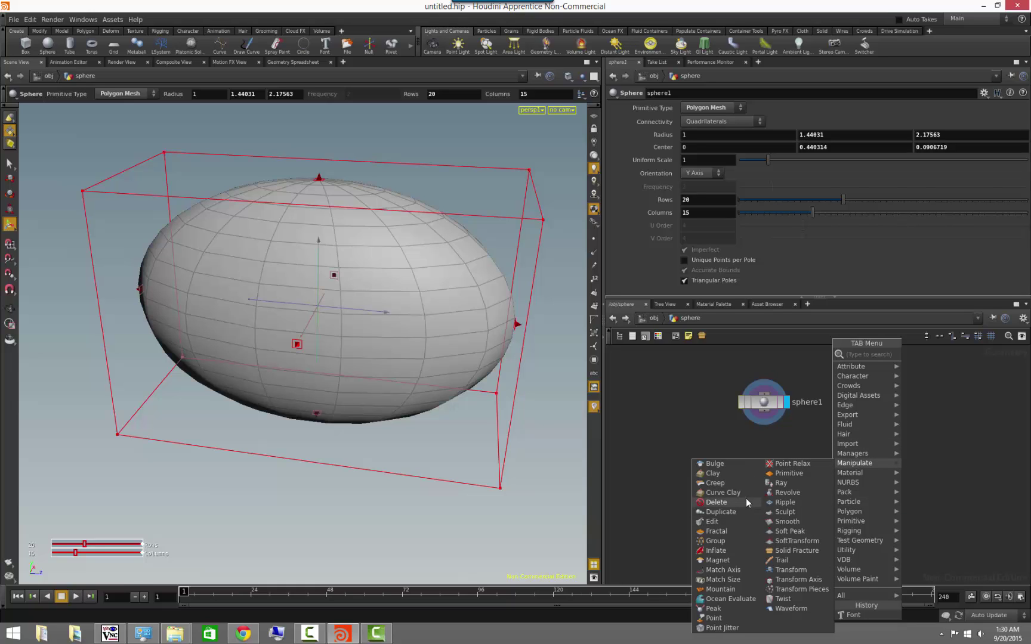
pyautogui.click(685, 435)
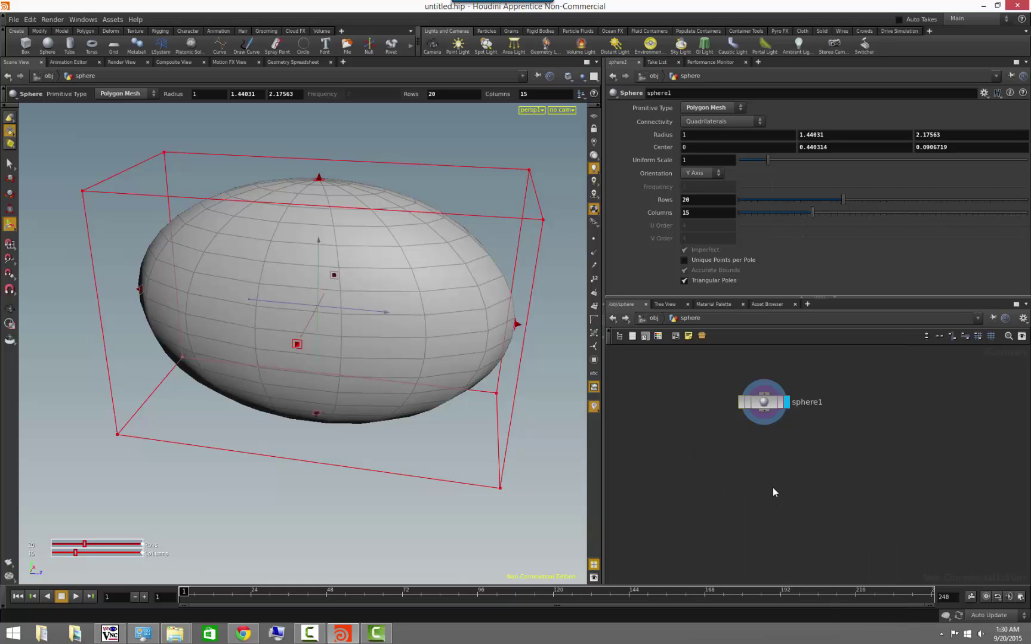
# Switch the network editor to the img network via Other Networks
pyautogui.rightClick(657, 323)
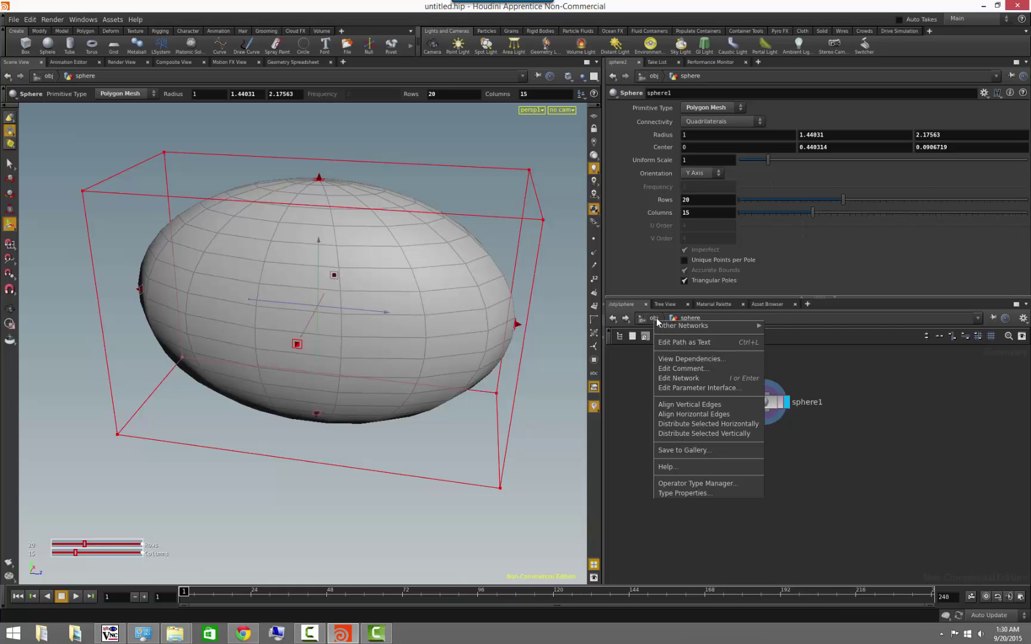
pyautogui.moveTo(665, 329)
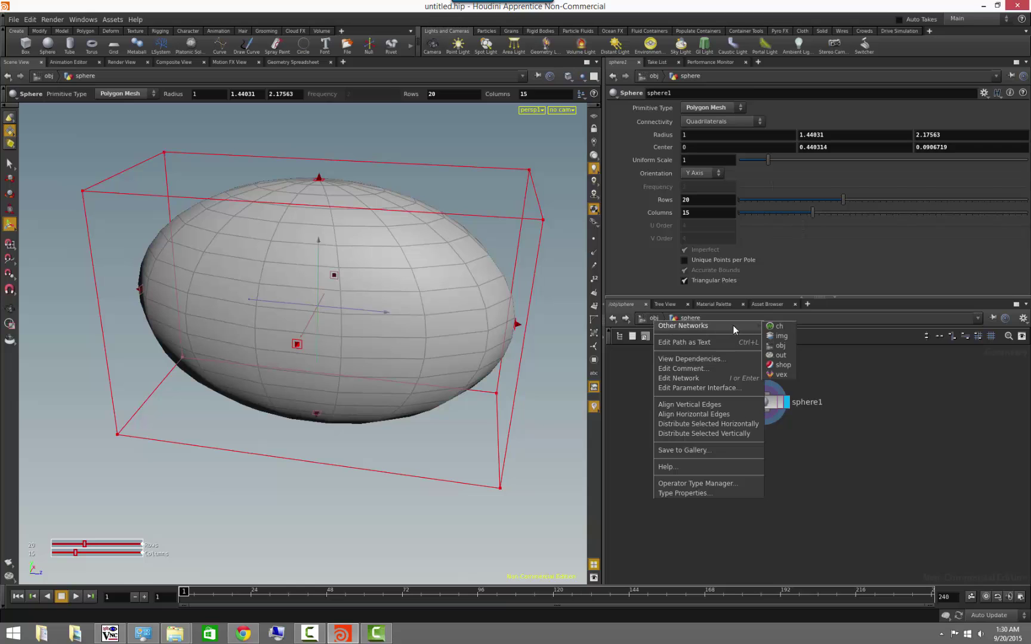
pyautogui.click(782, 336)
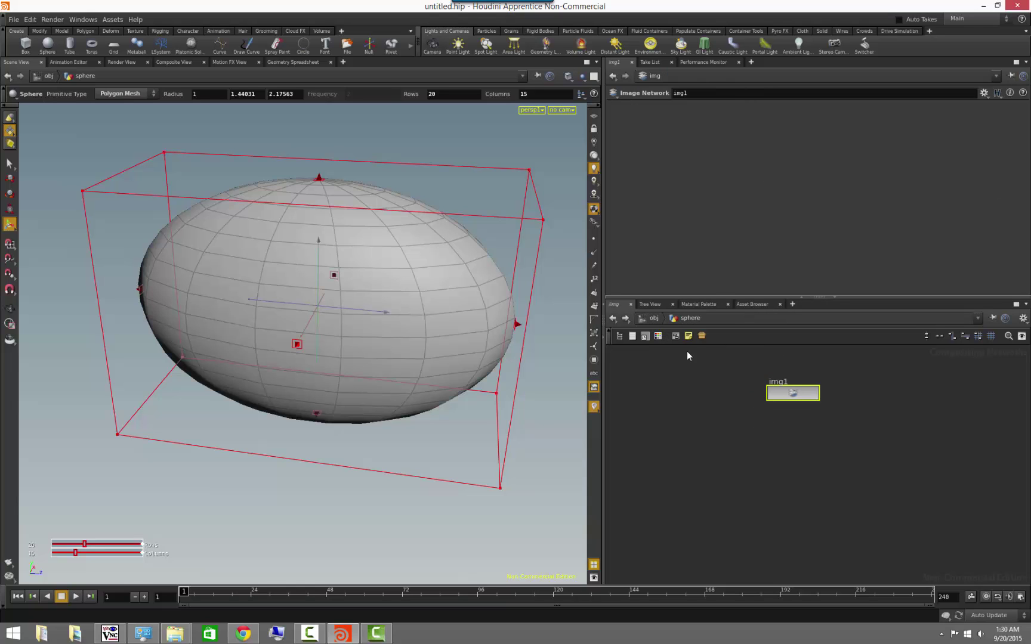
# Browse the Motion FX, Geometry Spreadsheet, and Scene tabs, ending on Composite View
pyautogui.click(228, 63)
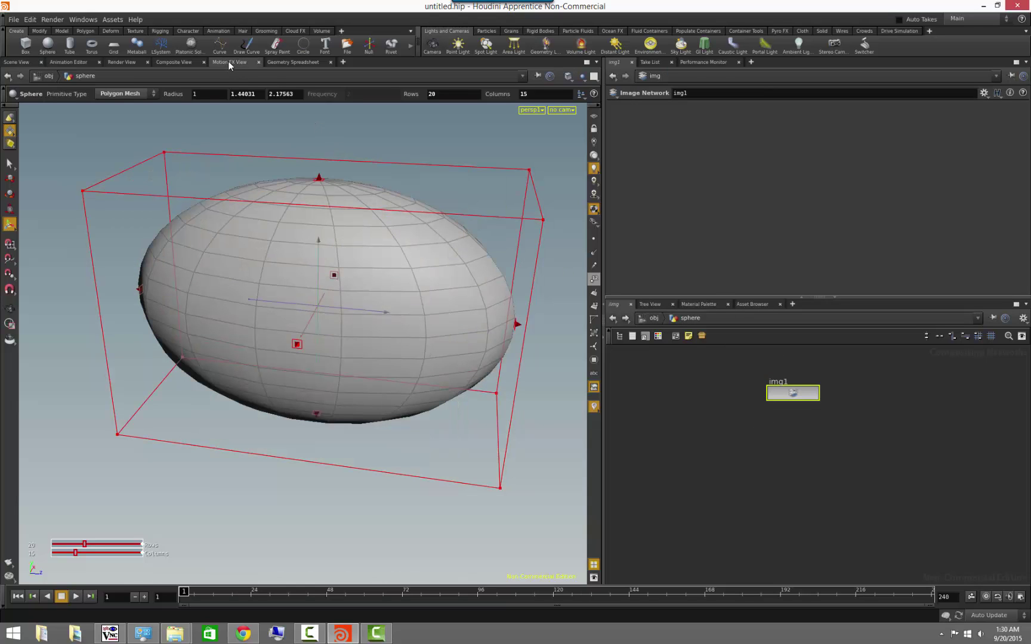
pyautogui.click(294, 62)
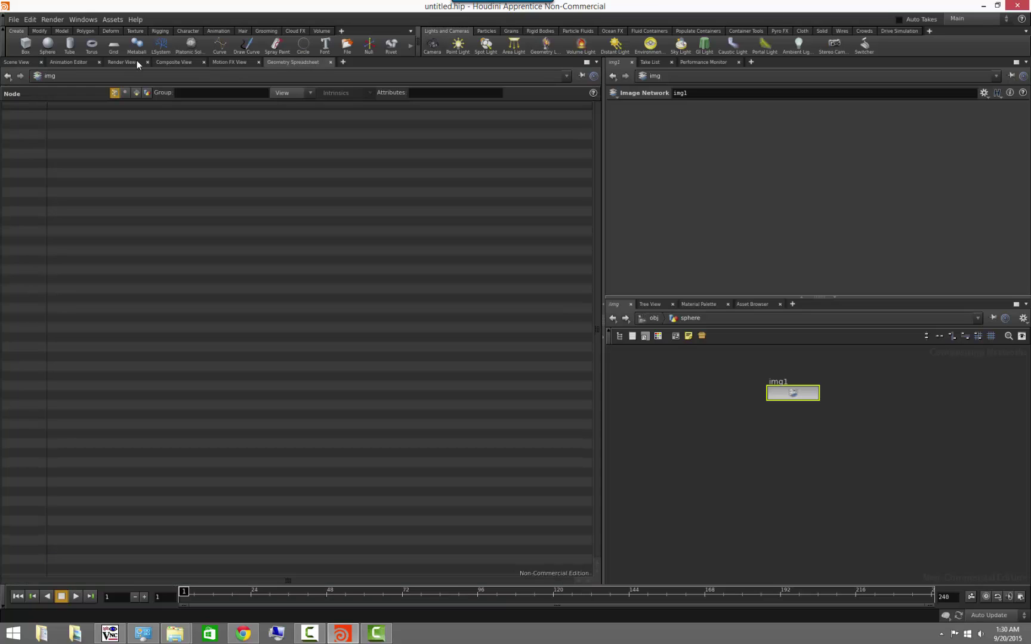
pyautogui.click(177, 62)
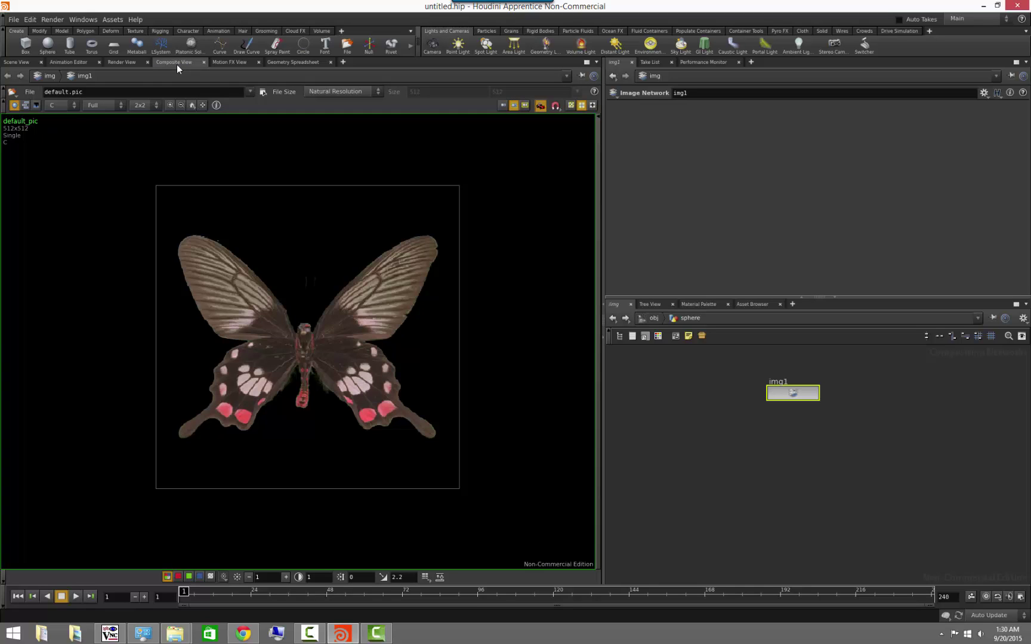
pyautogui.click(16, 64)
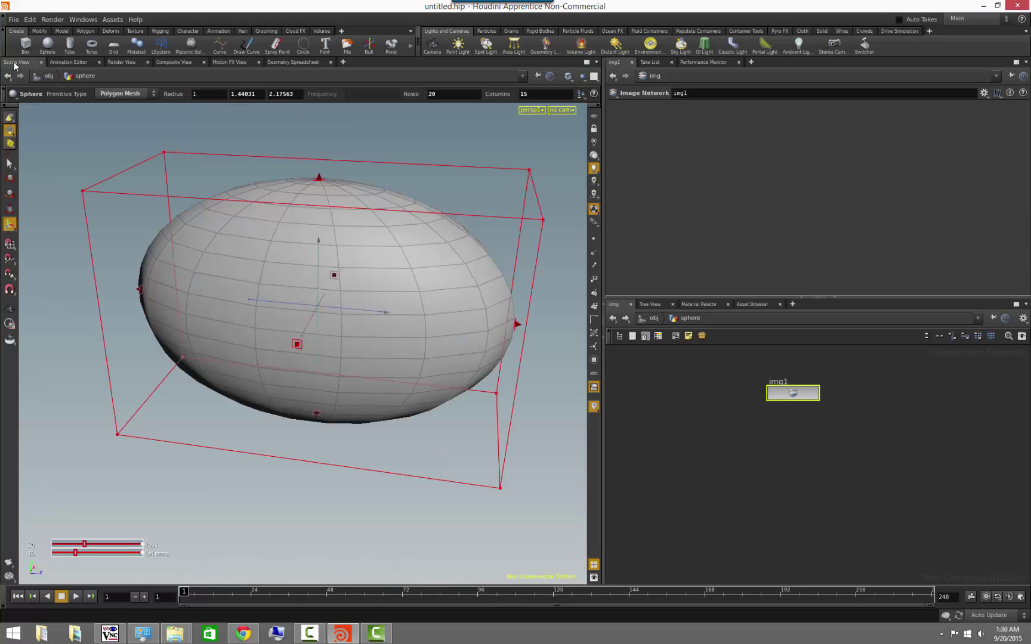
pyautogui.click(233, 63)
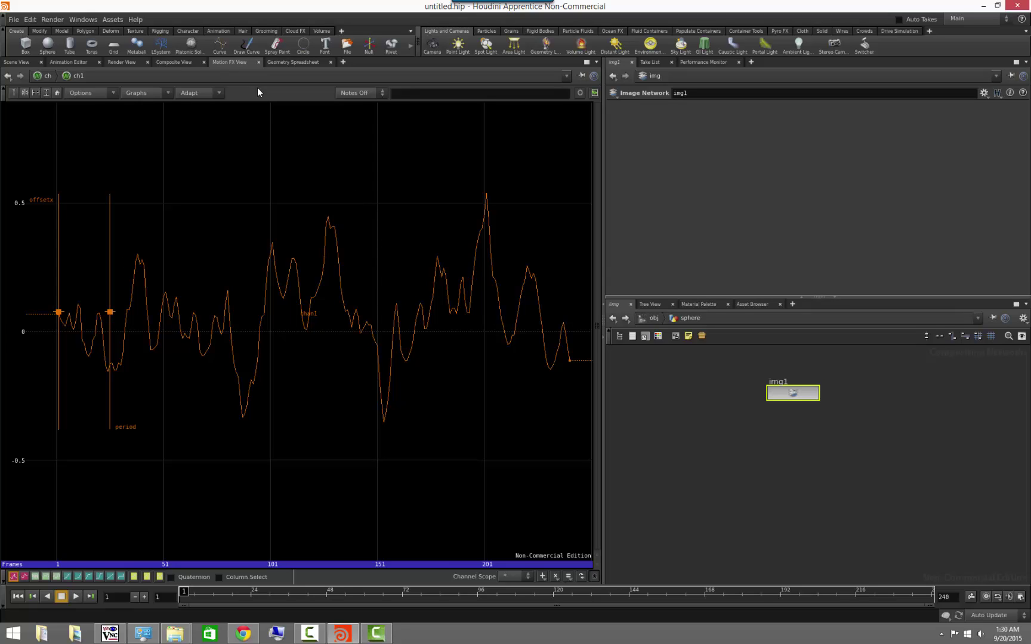
pyautogui.click(173, 62)
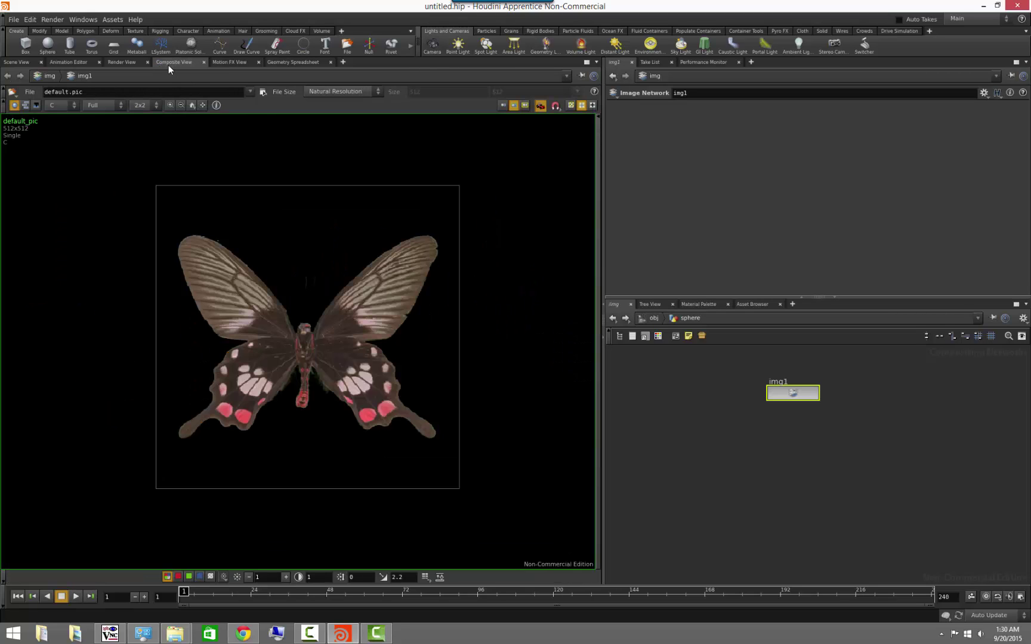
# Go inside img1 and center the default_pic File node in the network
pyautogui.doubleClick(800, 394)
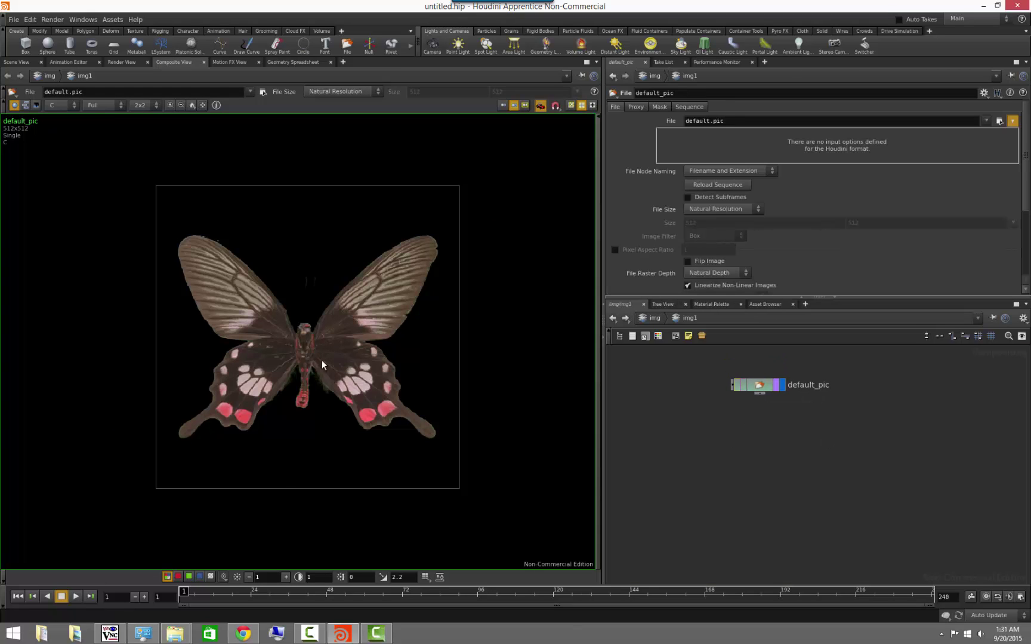
pyautogui.click(762, 385)
pyautogui.moveTo(799, 451); pyautogui.dragTo(782, 451, button='middle')
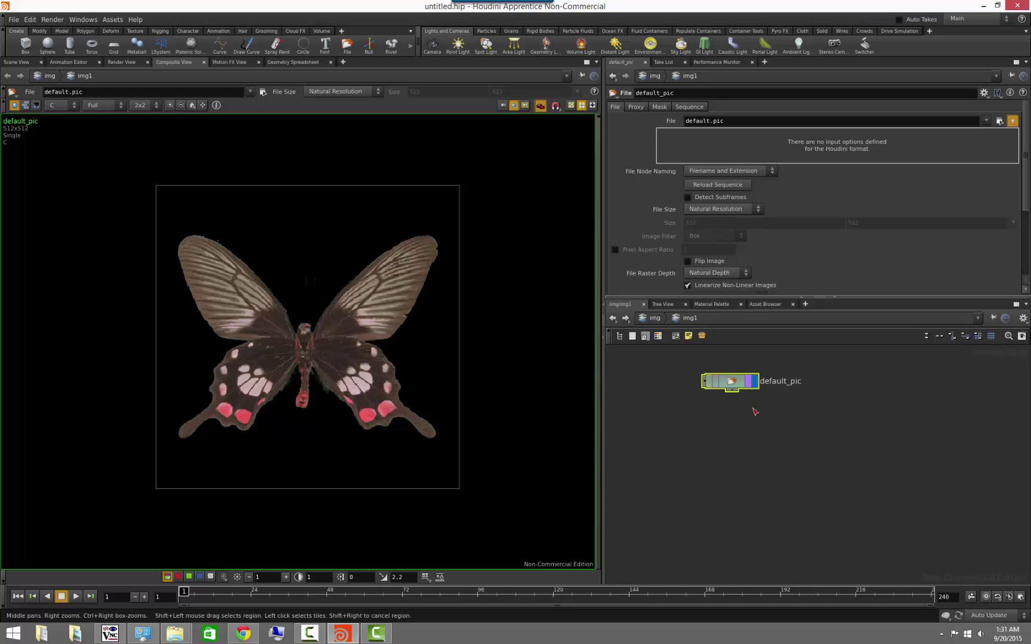
pyautogui.click(829, 434)
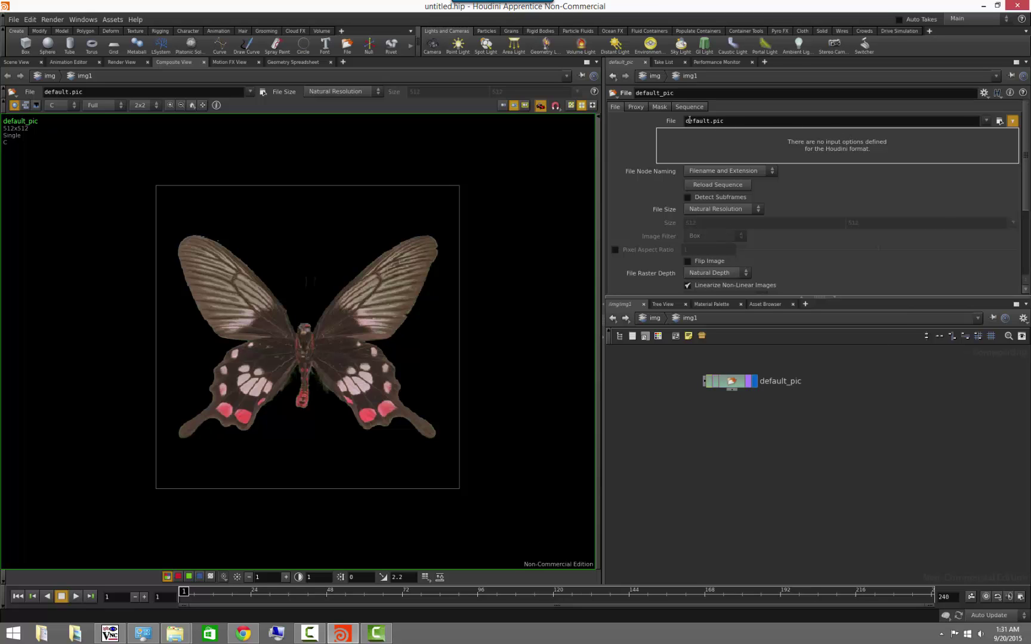
# Load Navigating_the_UI_First_Frame.png into the default_pic File node
pyautogui.click(1000, 121)
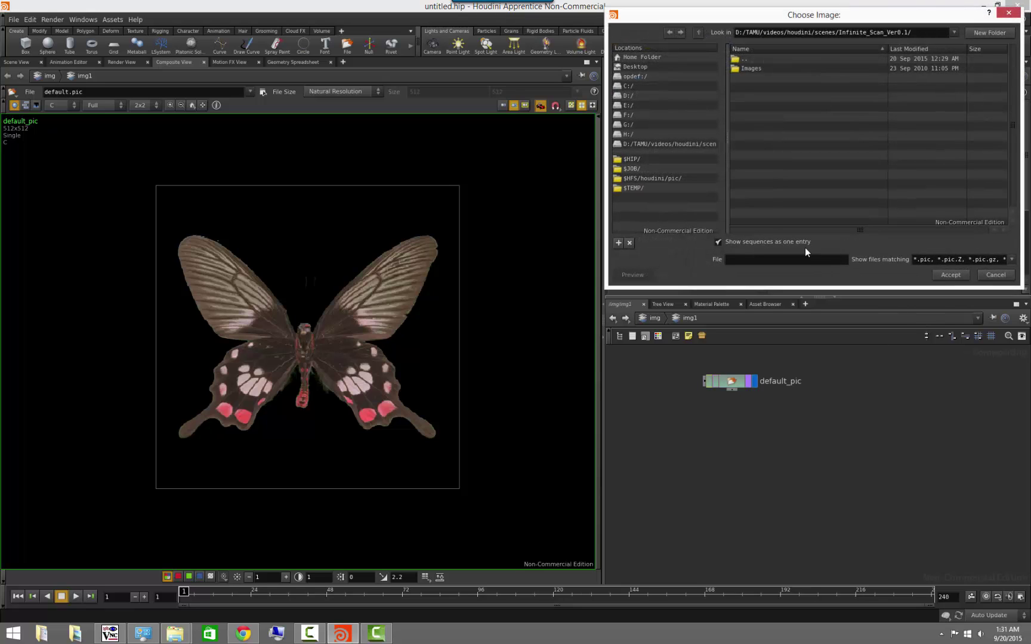
pyautogui.click(650, 68)
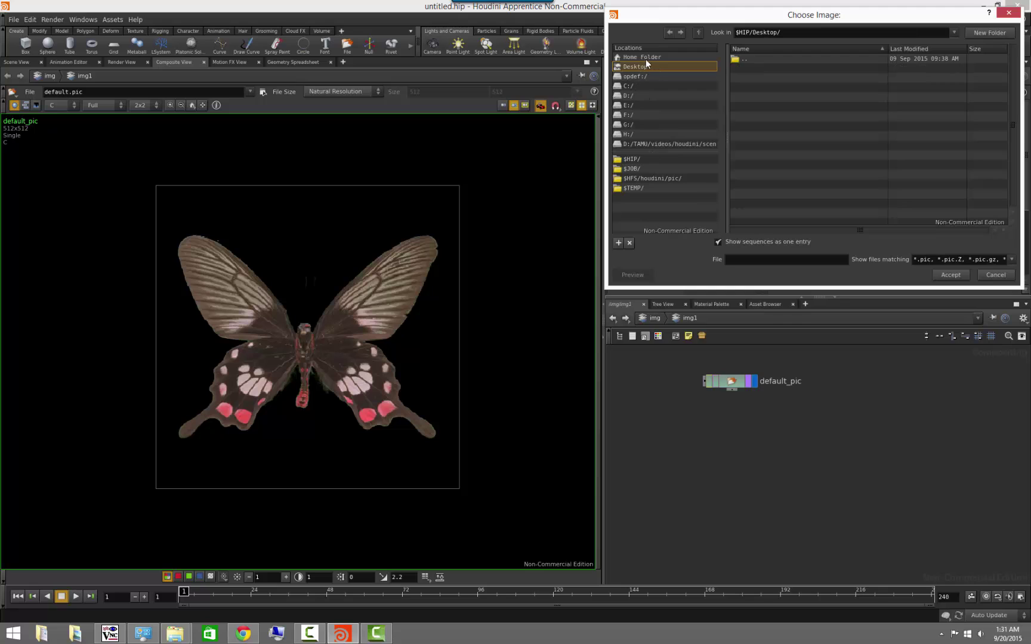
pyautogui.click(647, 58)
pyautogui.doubleClick(769, 107)
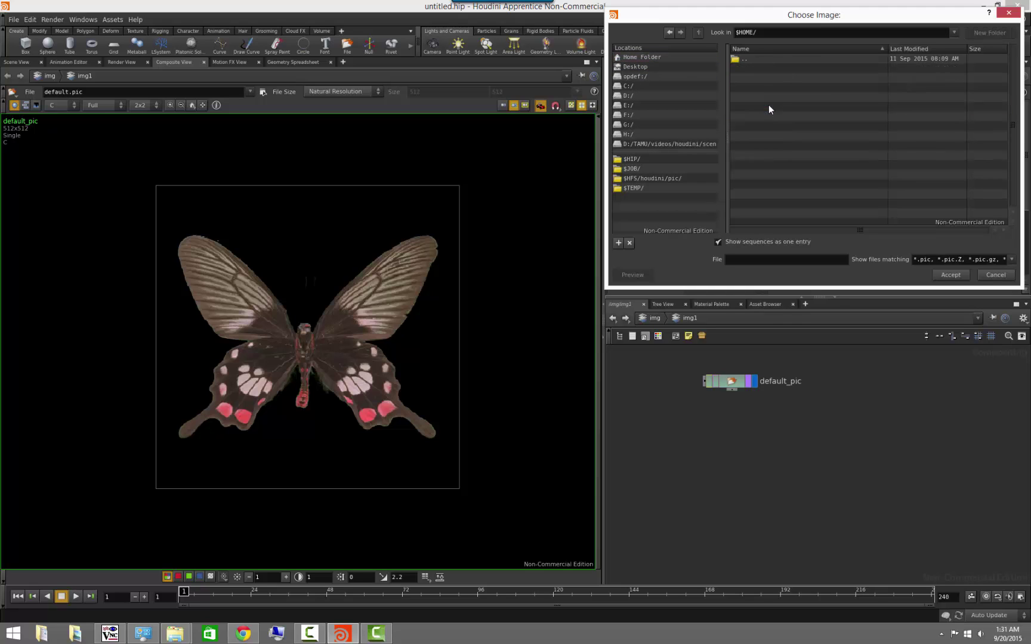
pyautogui.doubleClick(747, 62)
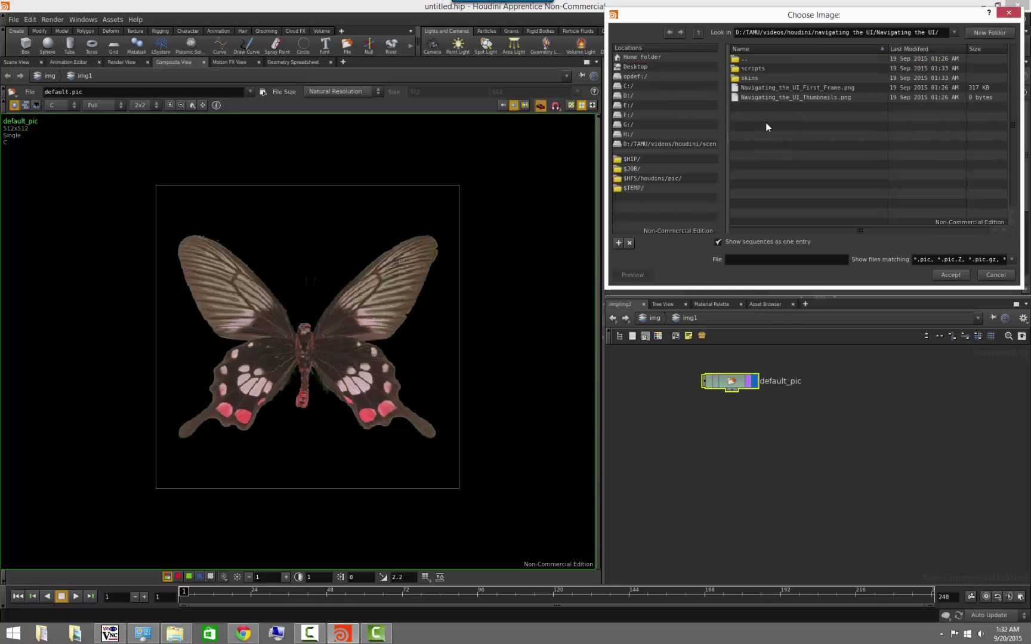
pyautogui.click(808, 87)
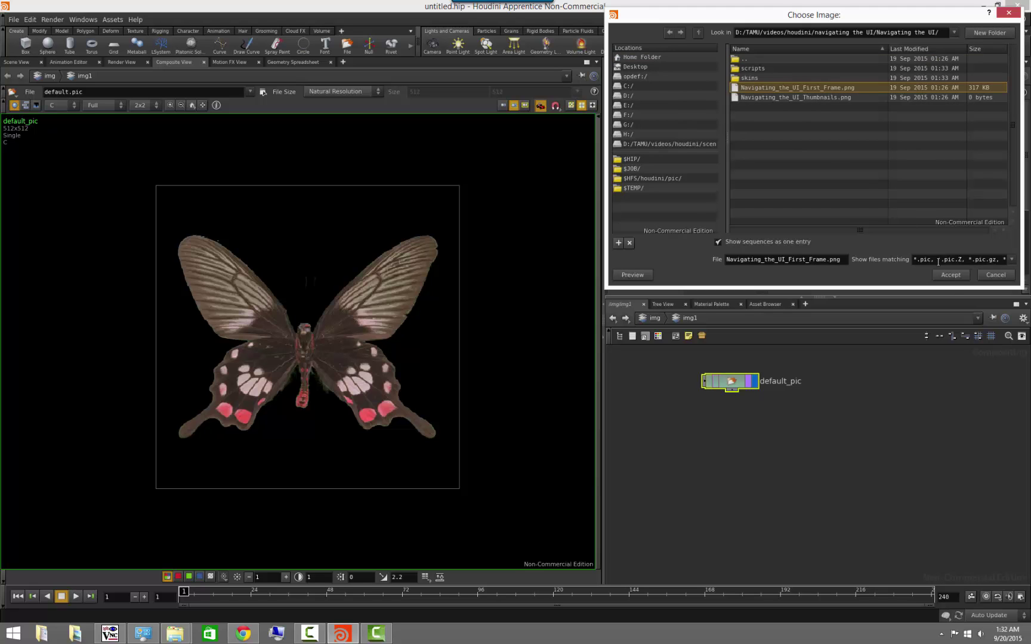
pyautogui.click(950, 275)
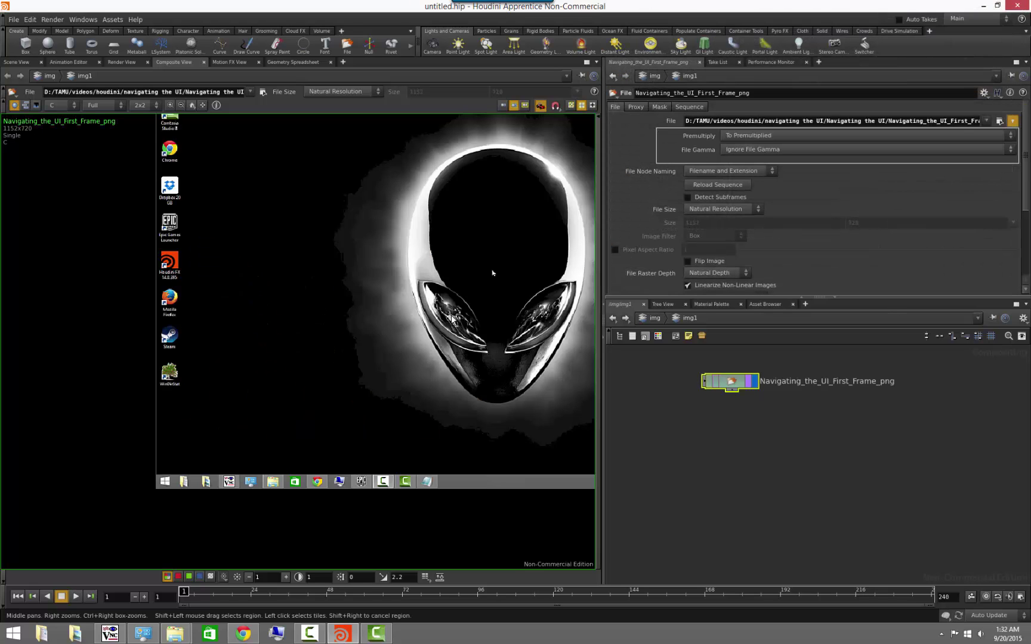
pyautogui.scroll(-2, 448, 311)
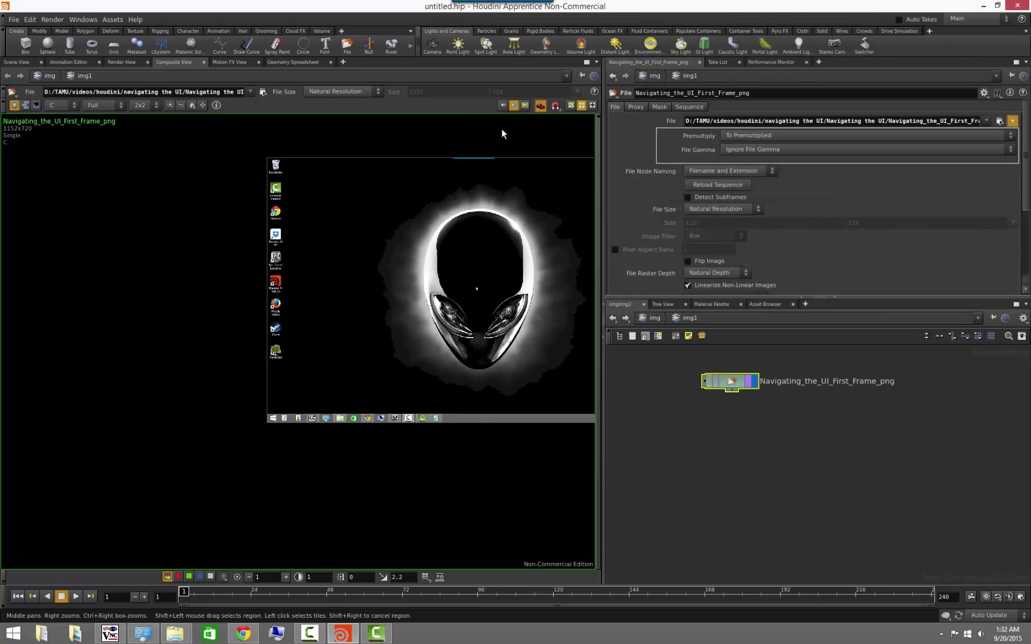
# Cancel the Save As dialog and undo the image swap back to default.pic
pyautogui.click(846, 436)
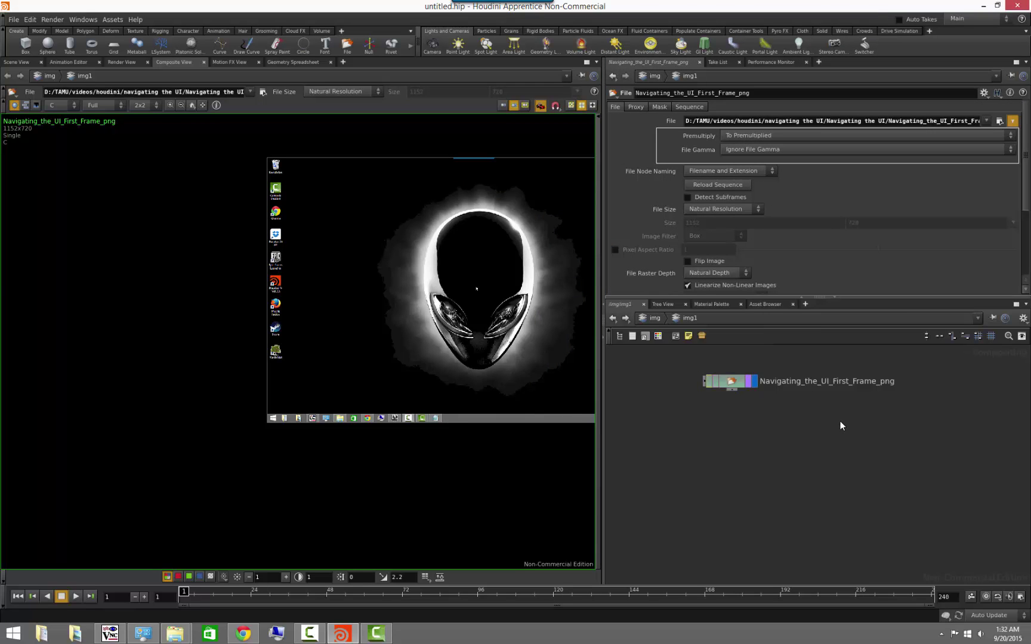
pyautogui.hotkey('ctrl', 's')
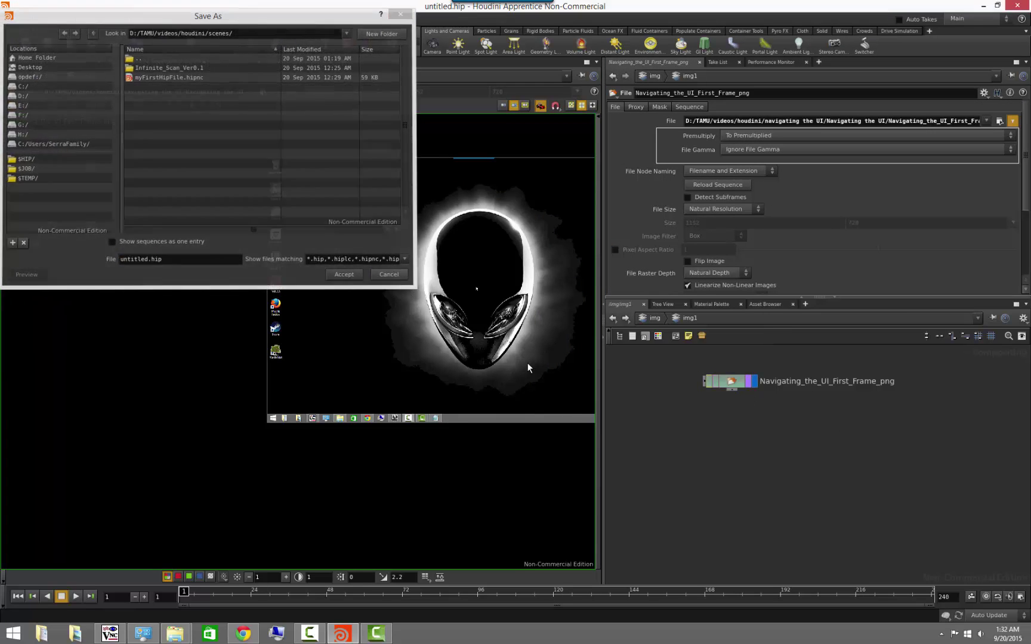
pyautogui.press('Escape')
pyautogui.hotkey('ctrl', 'z')
pyautogui.hotkey('ctrl', 'z')
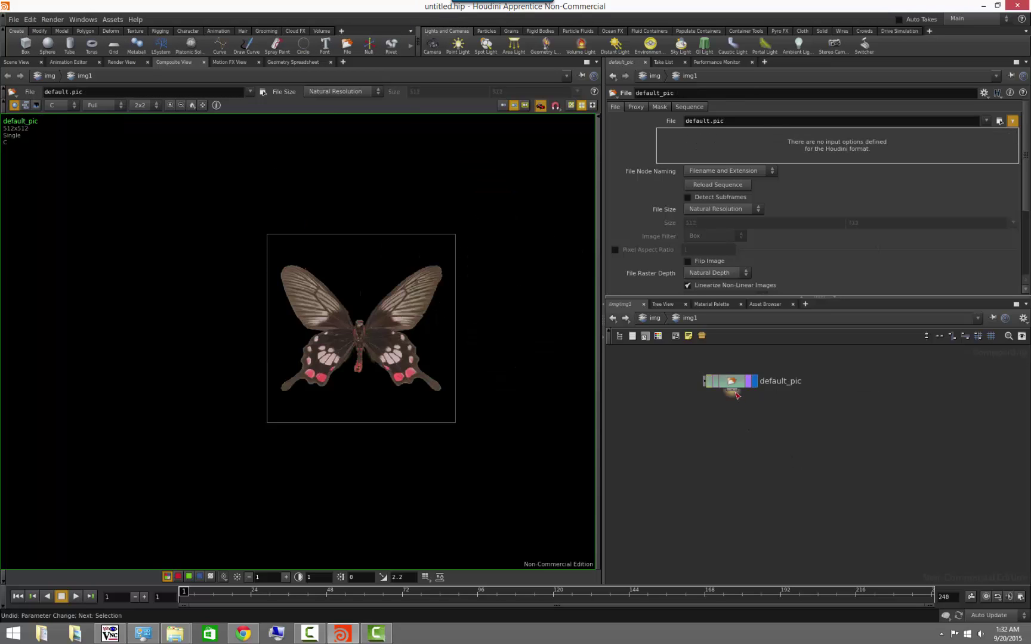
# Add a Color > Levels node below default_pic in the image network
pyautogui.press('Tab')
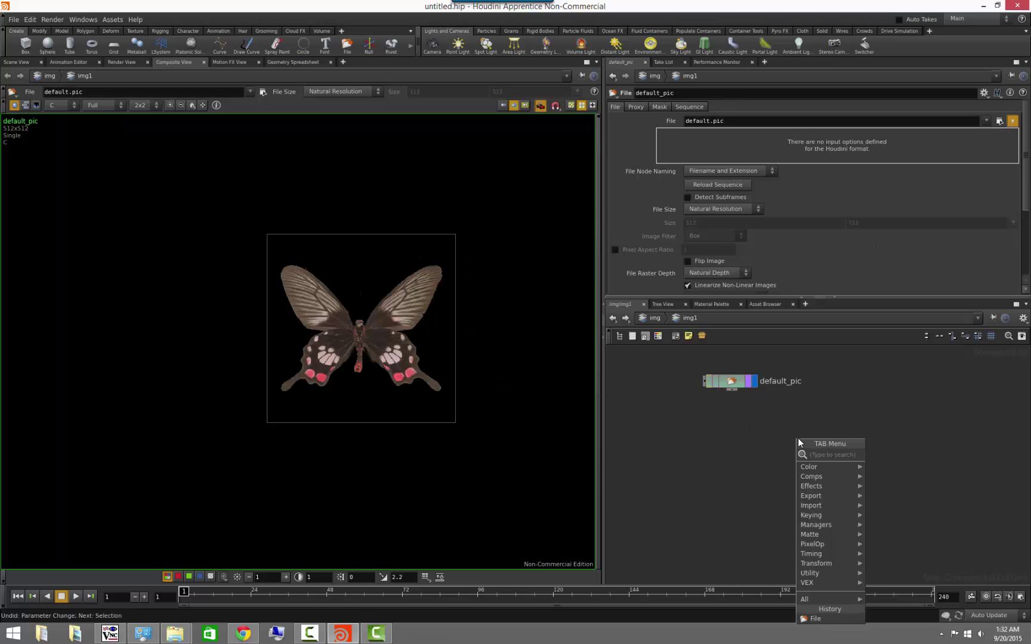
pyautogui.moveTo(820, 468)
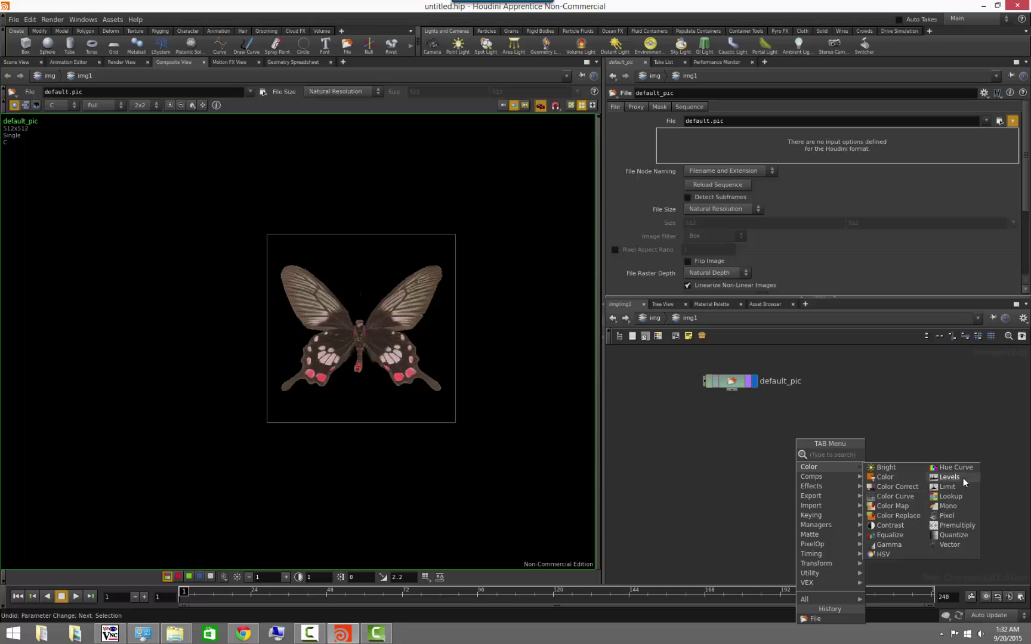
pyautogui.press('Escape')
pyautogui.press('Escape')
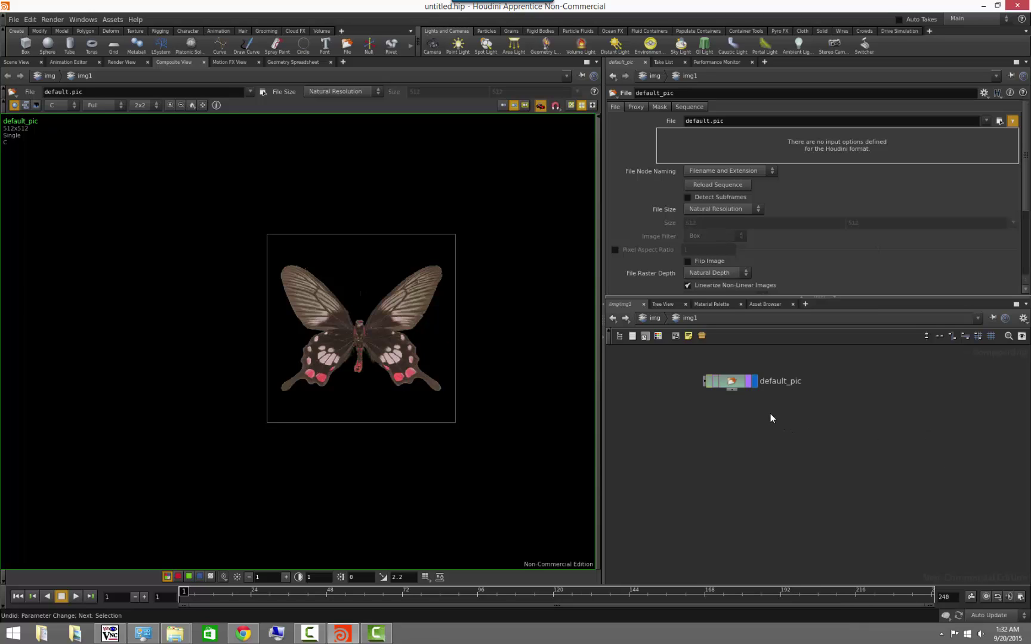
pyautogui.press('Tab')
pyautogui.moveTo(787, 443)
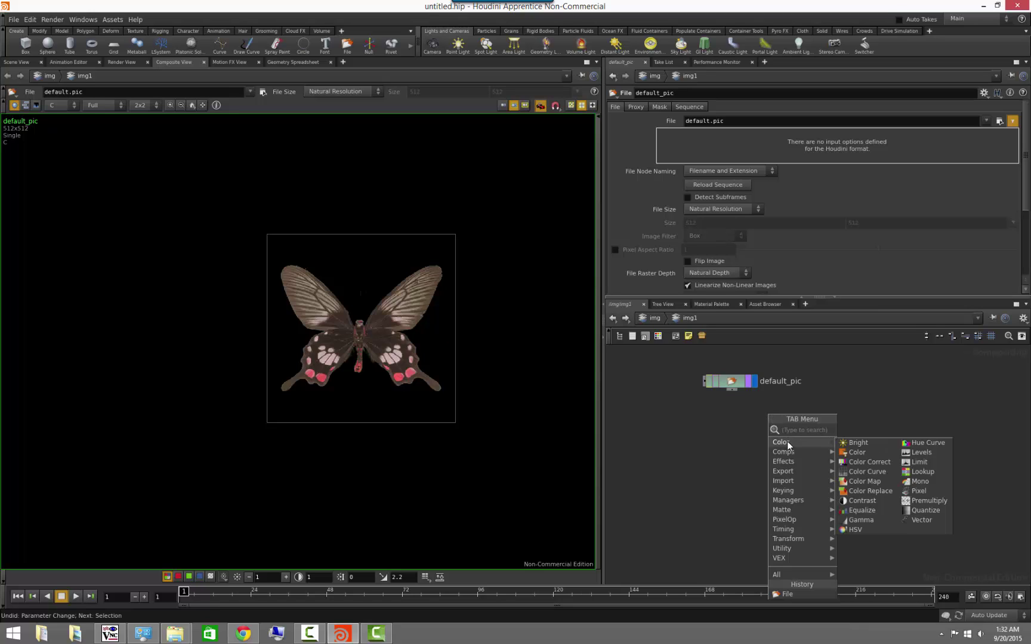
pyautogui.click(925, 454)
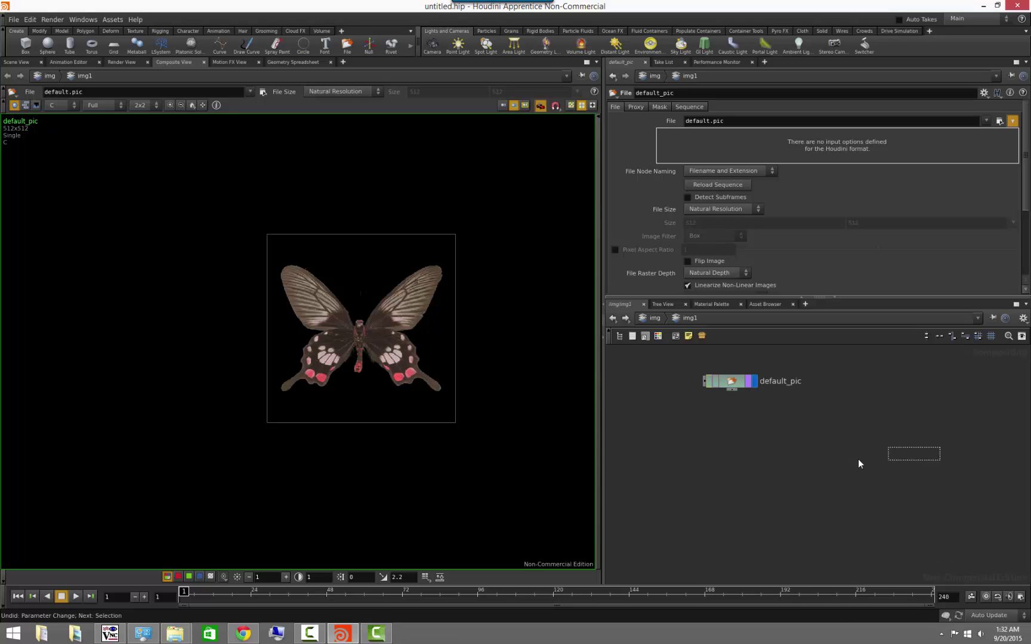
pyautogui.click(761, 449)
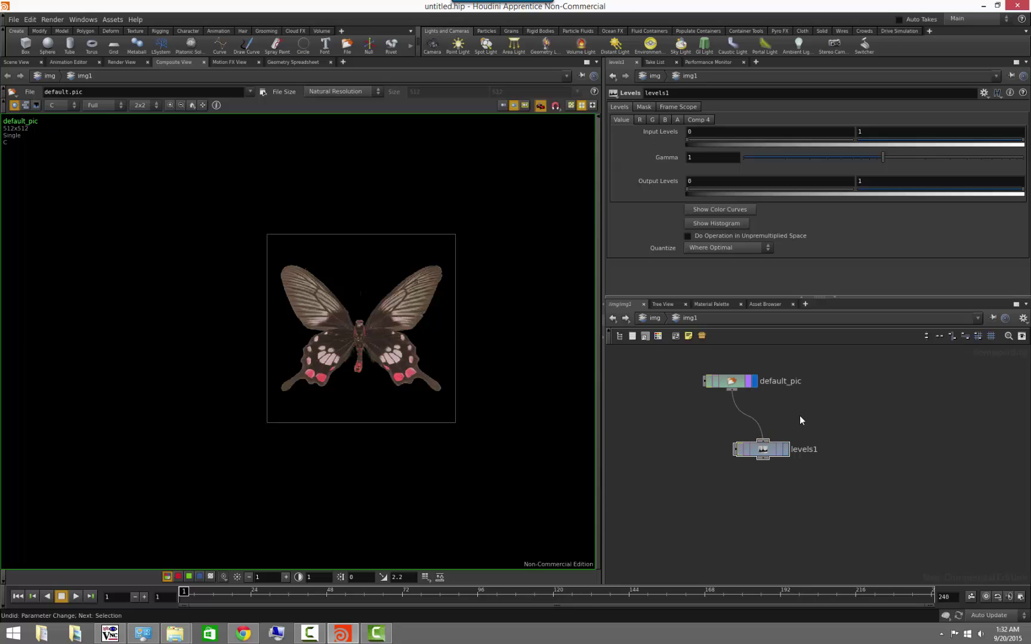
# Display levels1 and raise its Gamma to 3.78212, washing out the butterfly
pyautogui.click(786, 449)
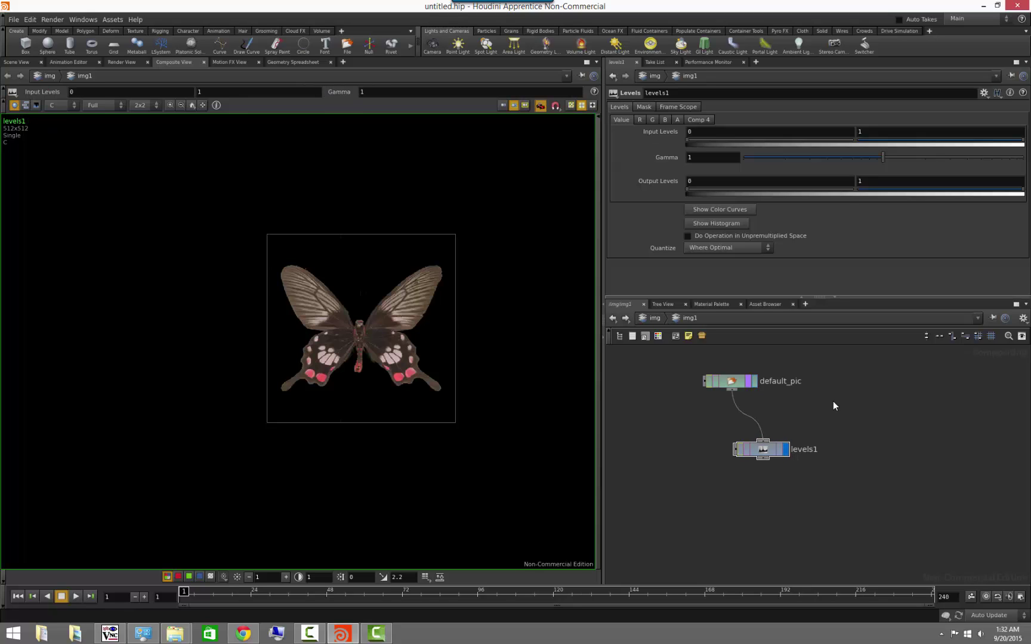
pyautogui.click(761, 451)
pyautogui.moveTo(882, 158); pyautogui.dragTo(949, 191)
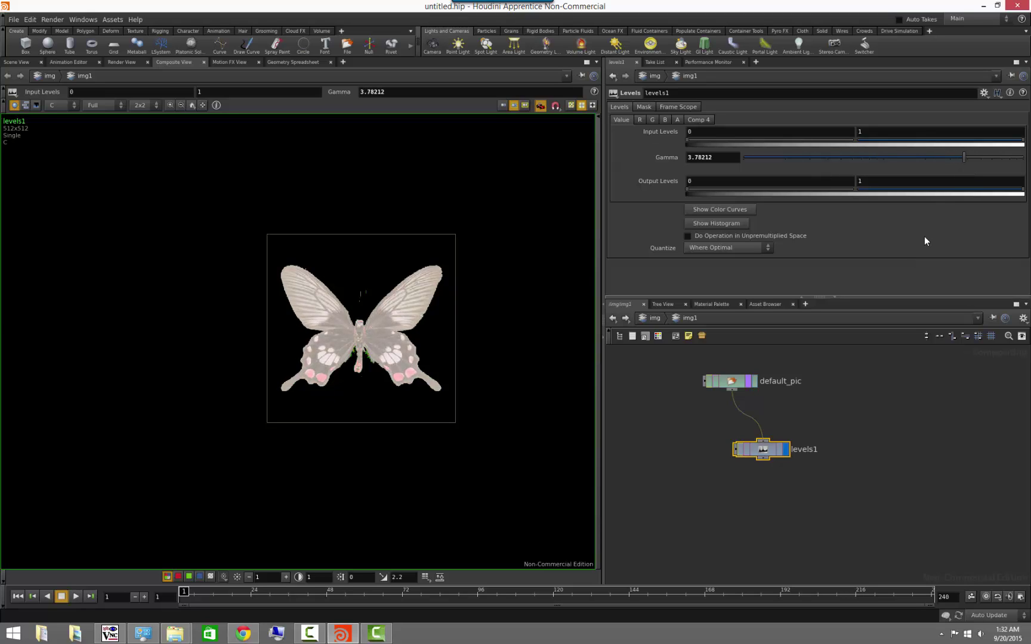
pyautogui.click(849, 448)
# Switch back to the obj network and go inside the sphere object
pyautogui.rightClick(657, 323)
pyautogui.moveTo(704, 328)
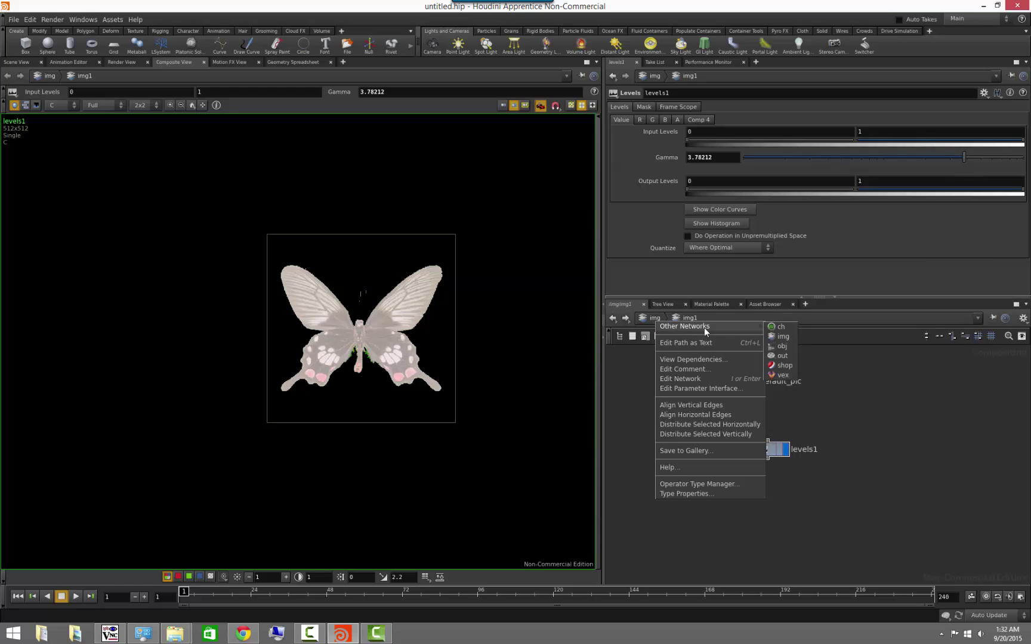
pyautogui.click(782, 346)
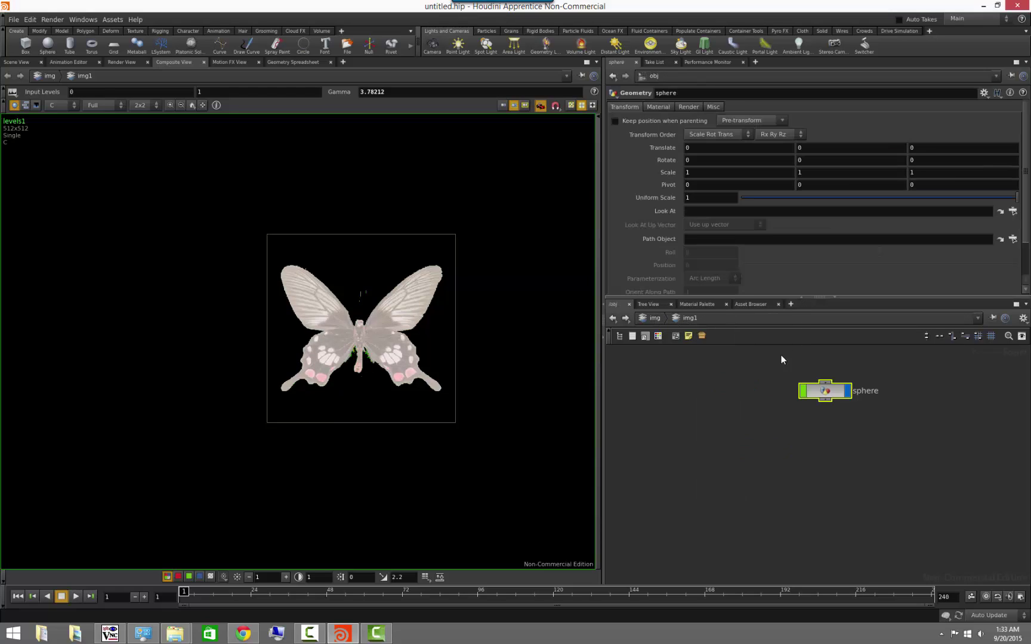
pyautogui.click(18, 63)
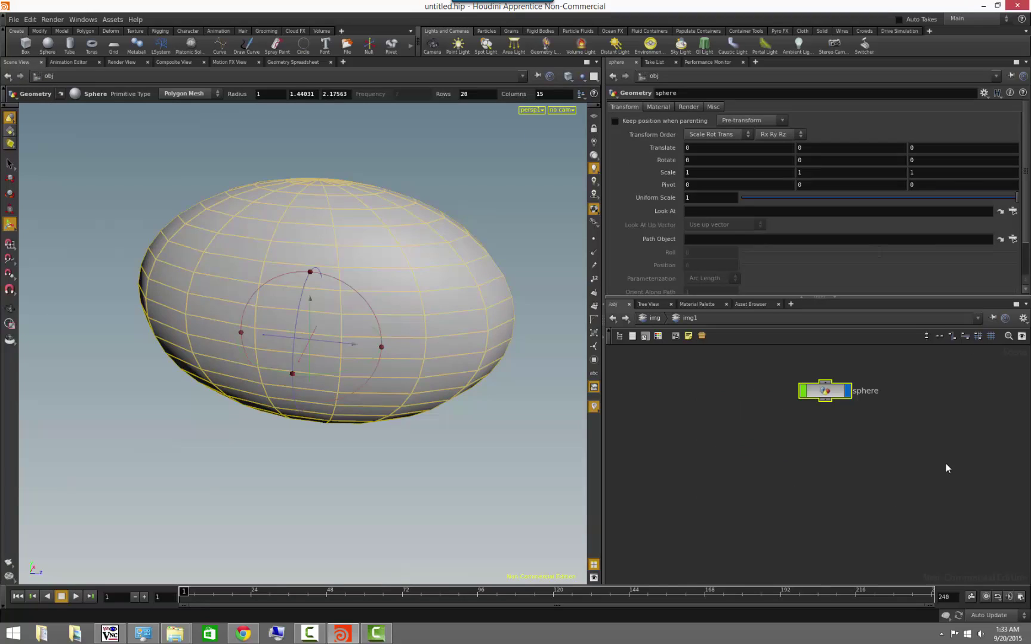
pyautogui.doubleClick(833, 392)
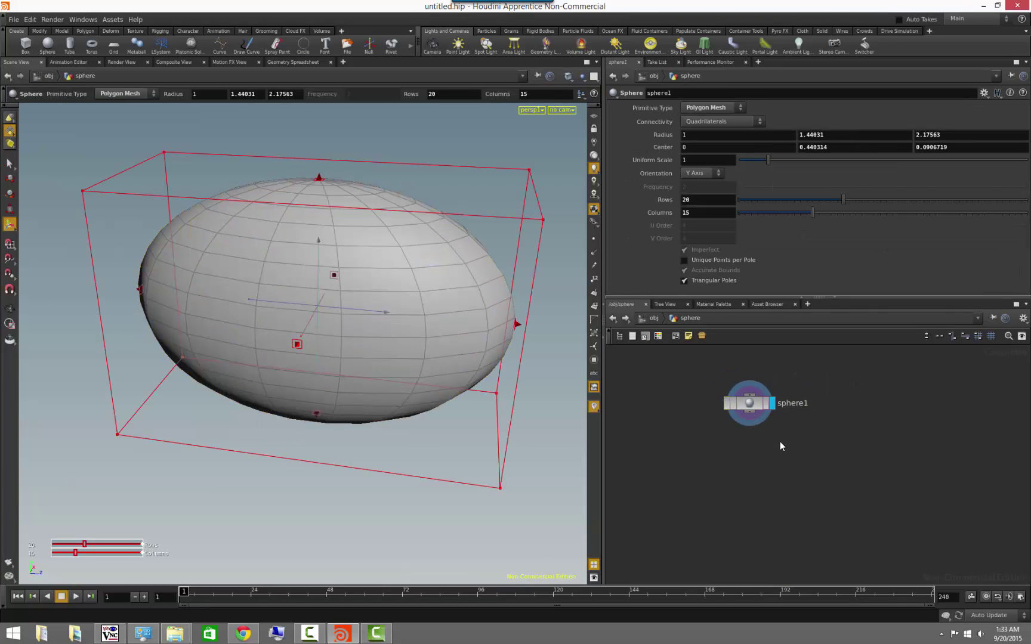
# Add a displayed PolyExtrude after sphere1 and lift its faces to Translate Z 0.353893
pyautogui.press('Tab')
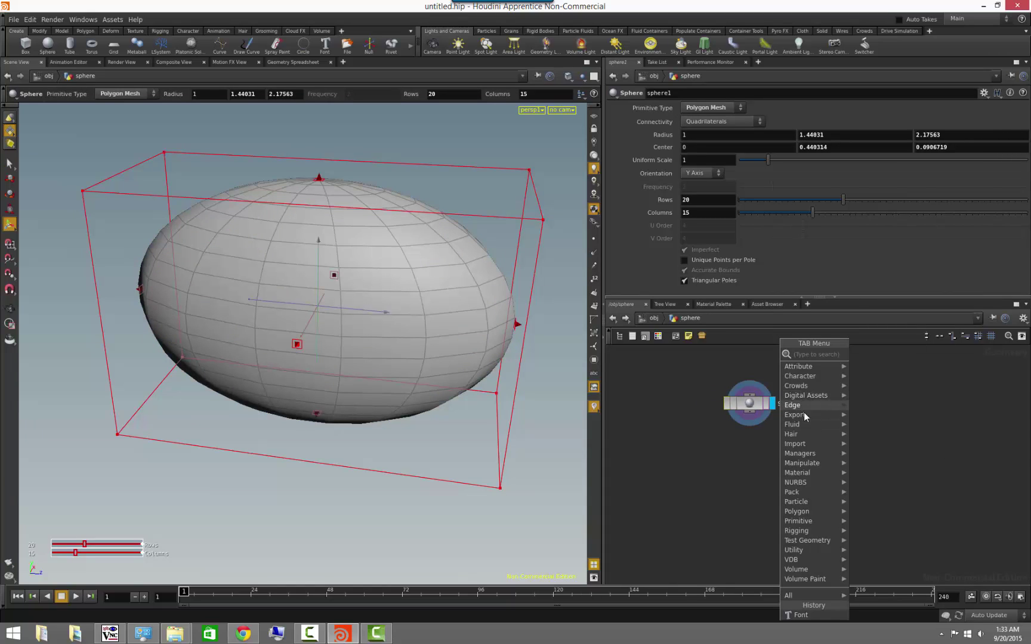
pyautogui.moveTo(807, 517)
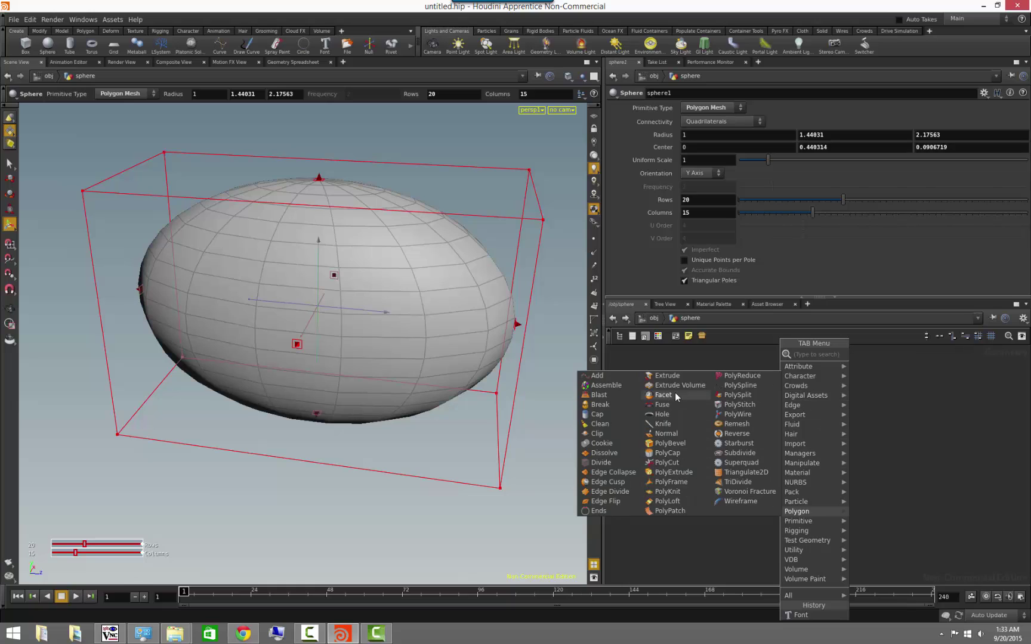
pyautogui.click(683, 472)
pyautogui.click(764, 455)
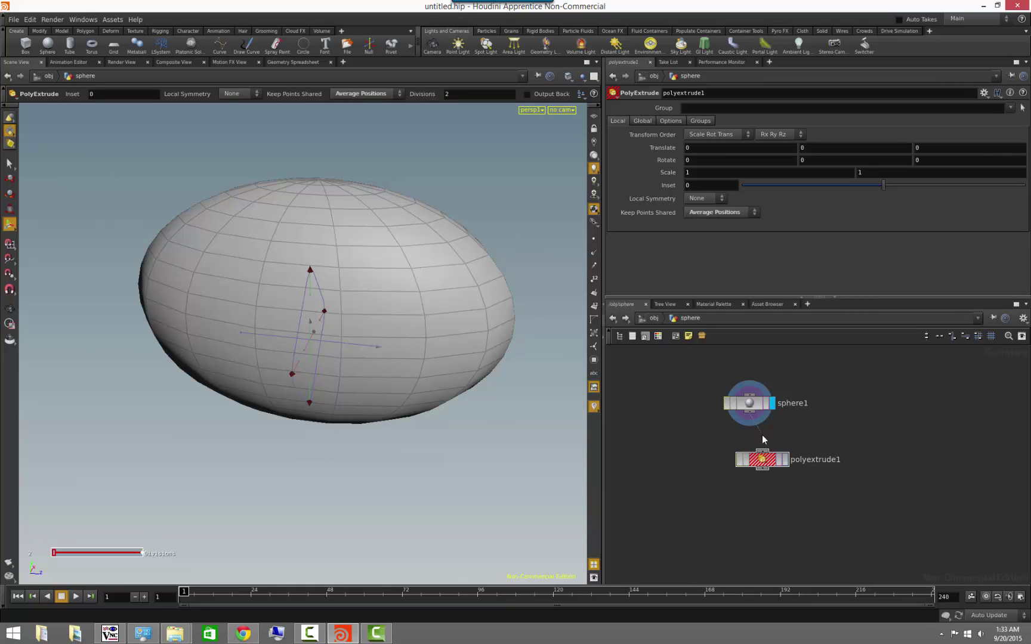
pyautogui.click(784, 459)
pyautogui.click(768, 467)
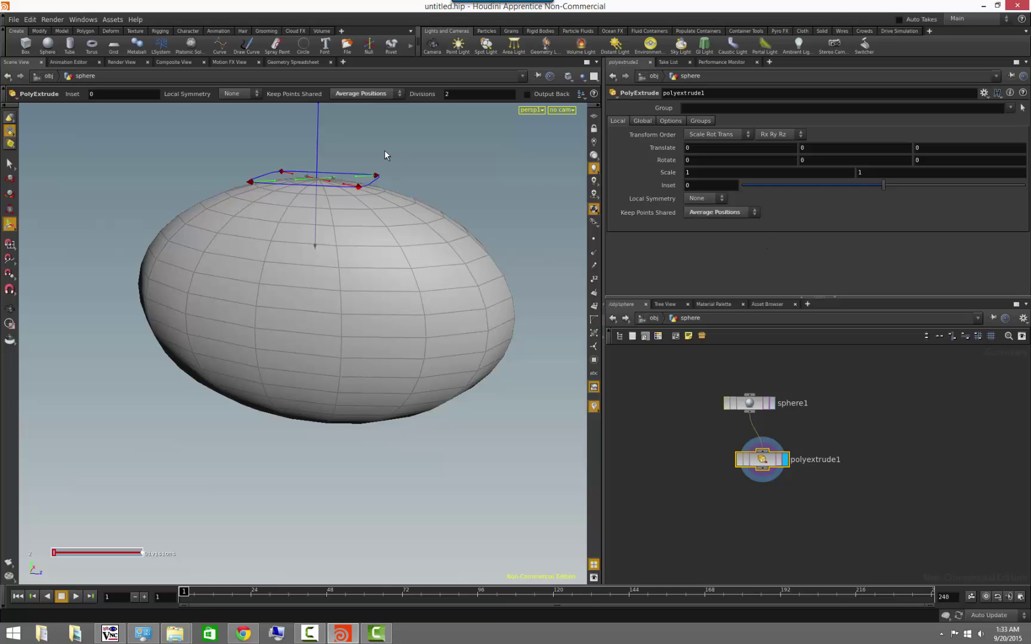
pyautogui.moveTo(316, 193); pyautogui.dragTo(300, 154)
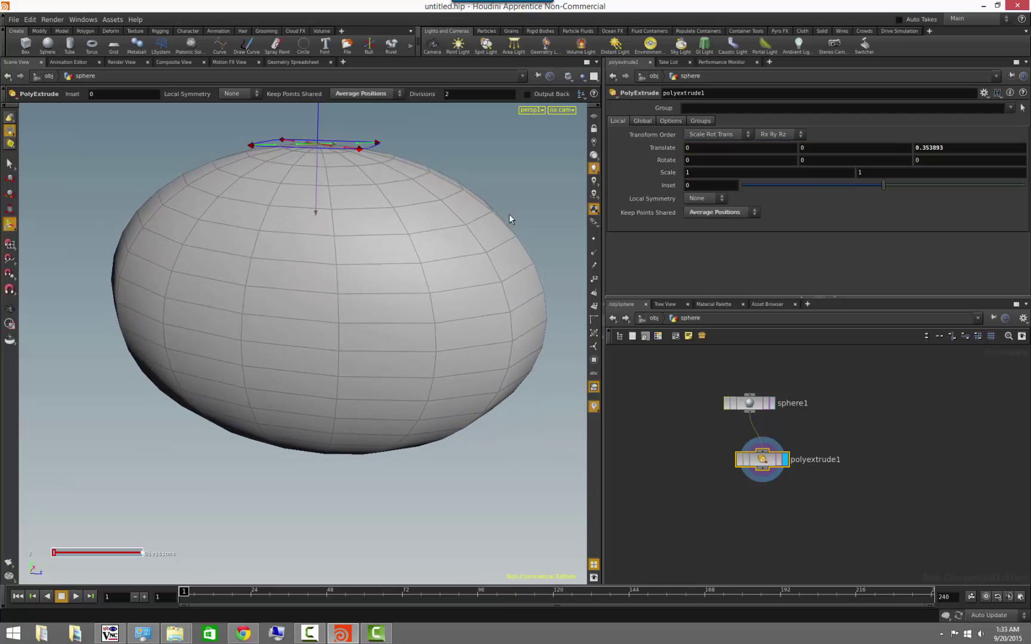
# Set Keep Points Shared to No and push the extruded panels further out
pyautogui.click(748, 216)
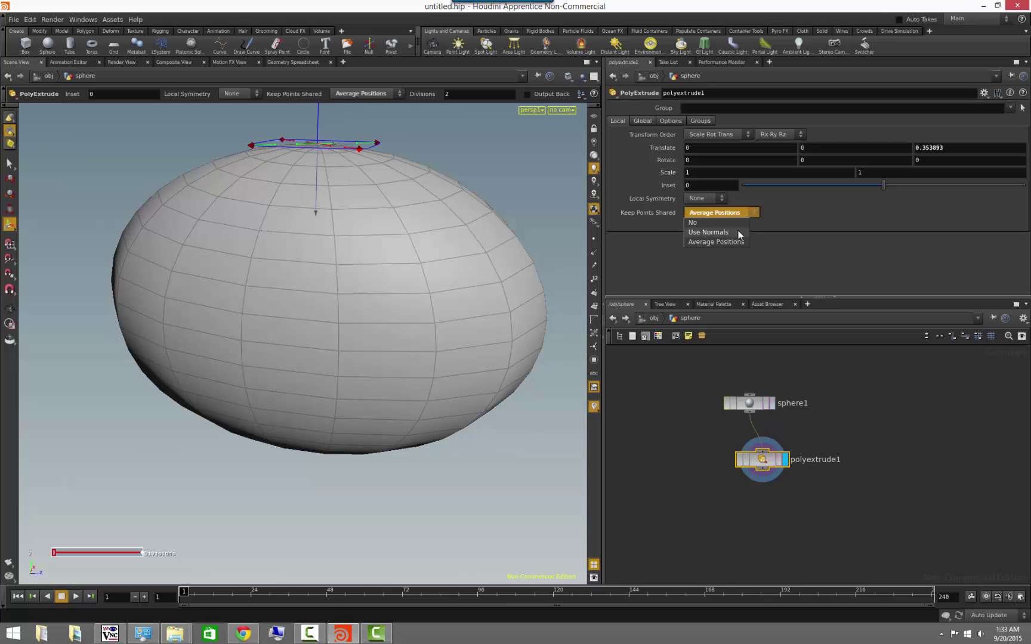
pyautogui.click(728, 225)
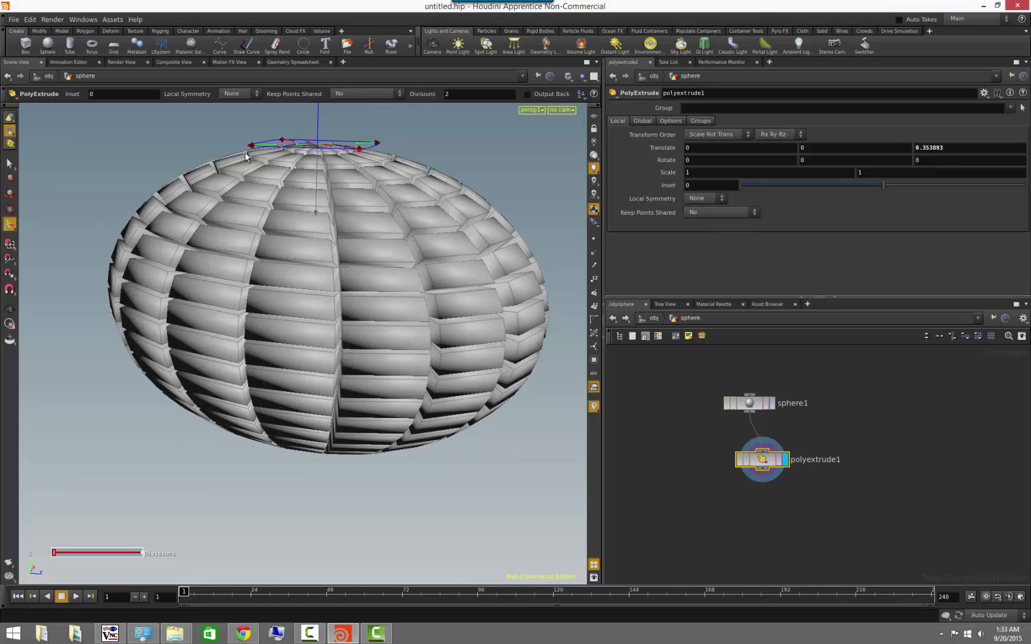
pyautogui.moveTo(311, 180); pyautogui.dragTo(315, 153)
# Lower sphere1 to 9 columns and 7 rows, then orbit around the result
pyautogui.click(748, 404)
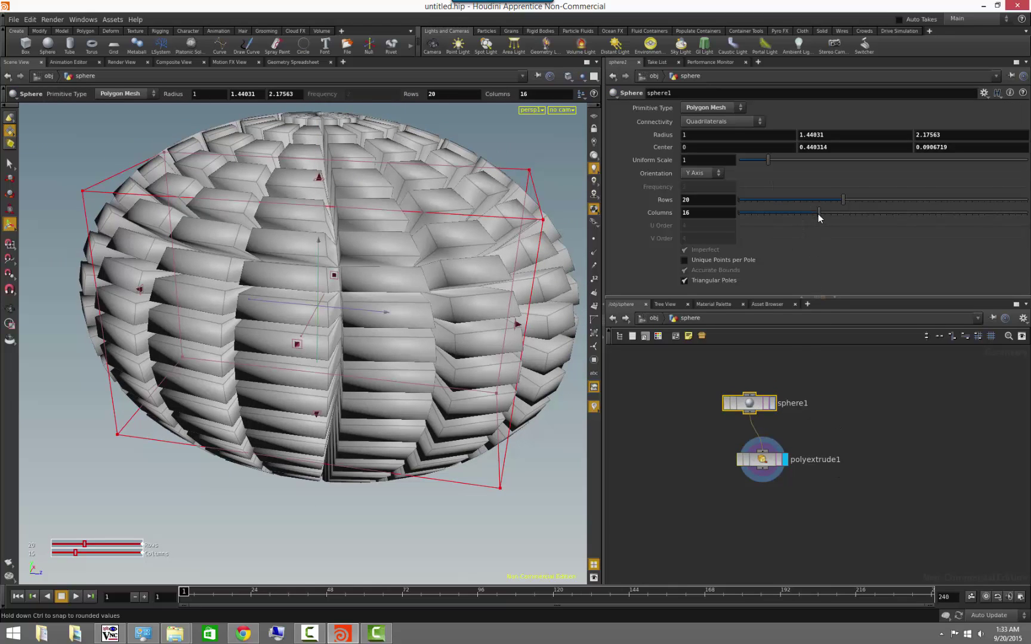
pyautogui.moveTo(817, 219); pyautogui.dragTo(776, 218)
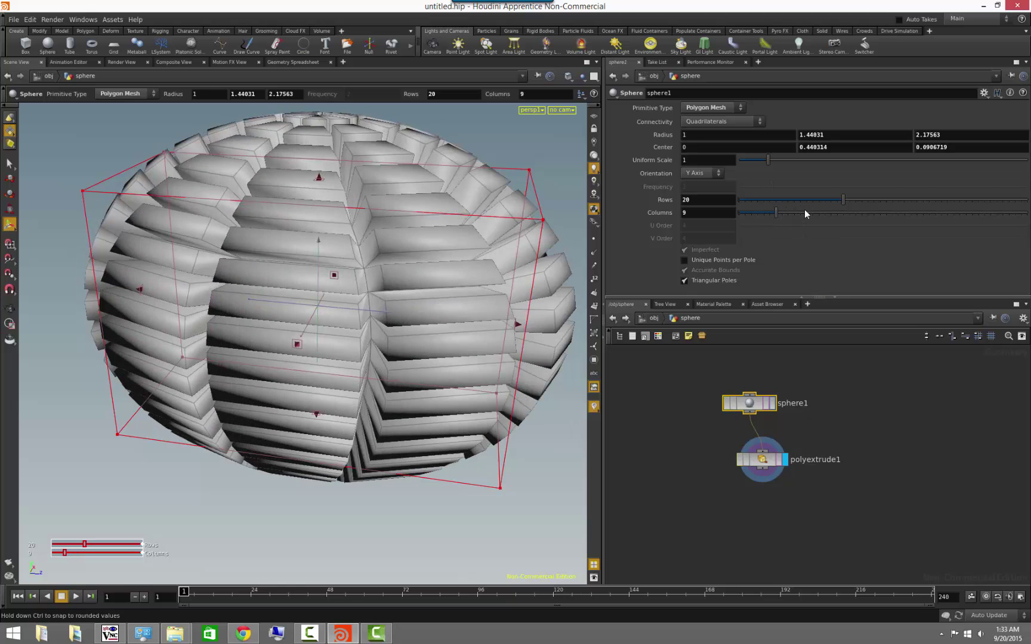
pyautogui.moveTo(843, 200); pyautogui.dragTo(764, 210)
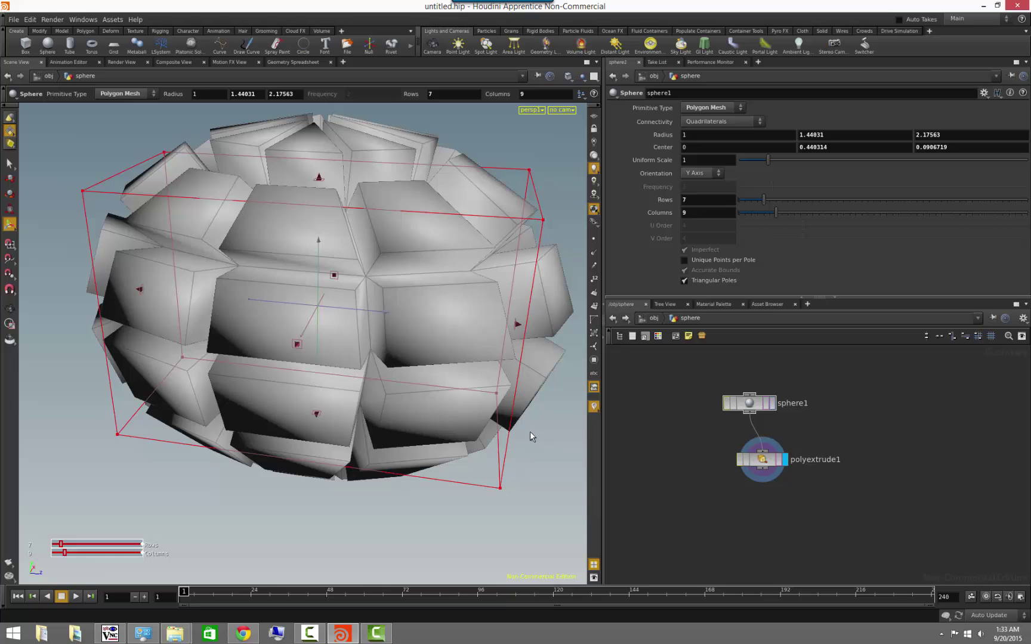
pyautogui.press('Escape')
pyautogui.moveTo(463, 404)
pyautogui.mouseDown()
pyautogui.moveTo(400, 374)
pyautogui.moveTo(334, 384)
pyautogui.moveTo(346, 437)
pyautogui.moveTo(471, 411)
pyautogui.mouseUp()
pyautogui.press('Return')
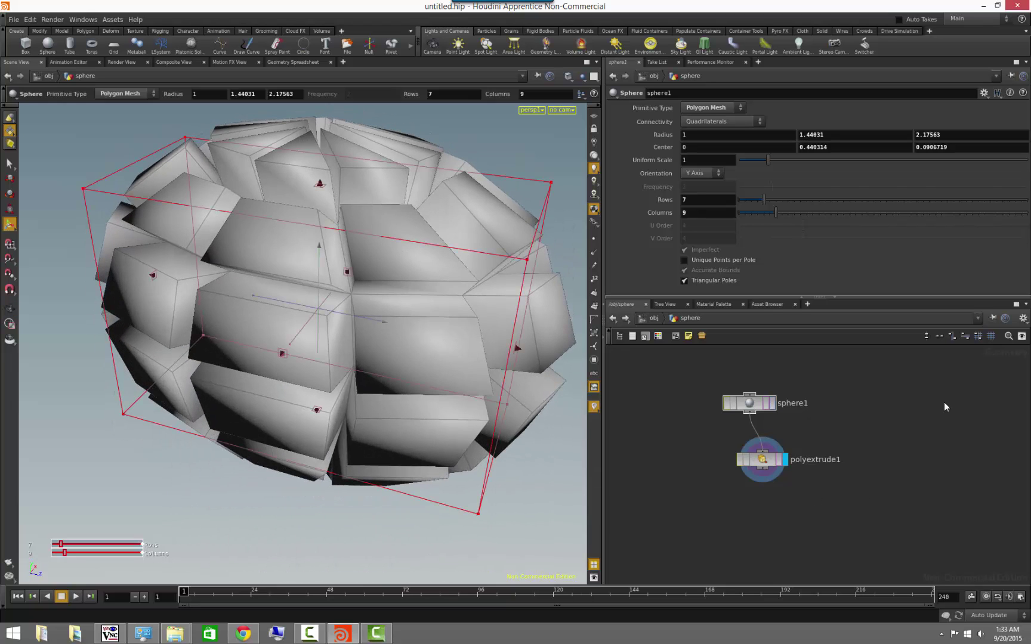
# Switch to the ch network, enter ch1, and view the noise curve in Motion FX View
pyautogui.rightClick(655, 320)
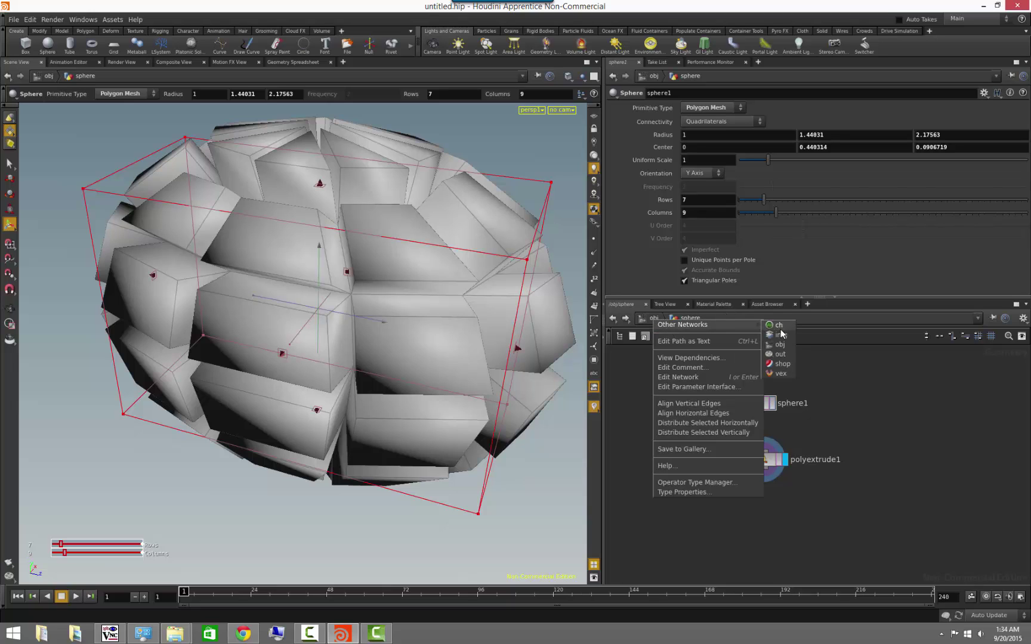
pyautogui.click(779, 325)
pyautogui.doubleClick(782, 392)
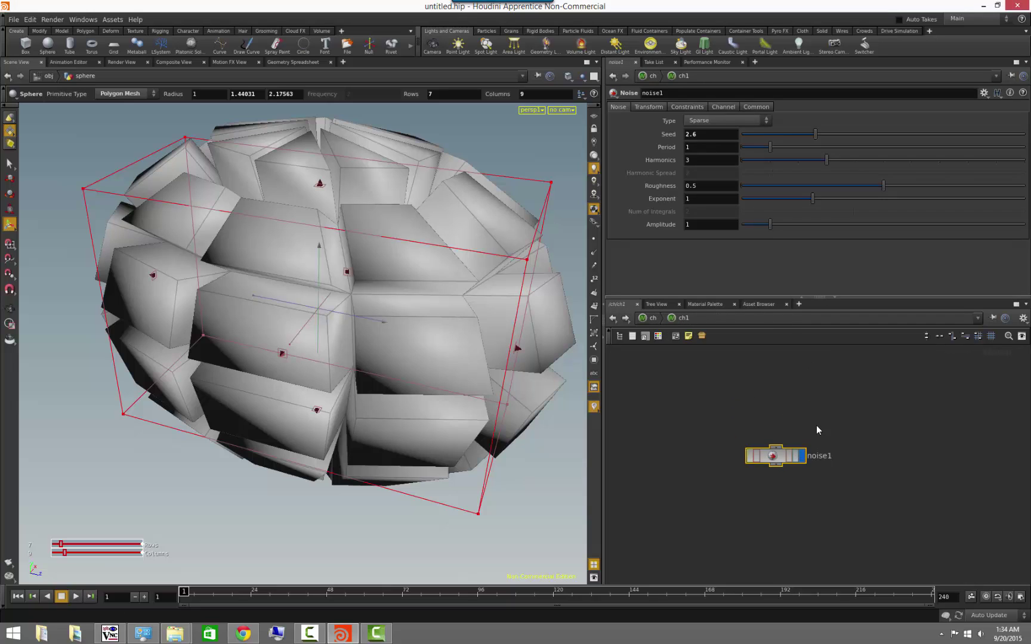
pyautogui.click(229, 62)
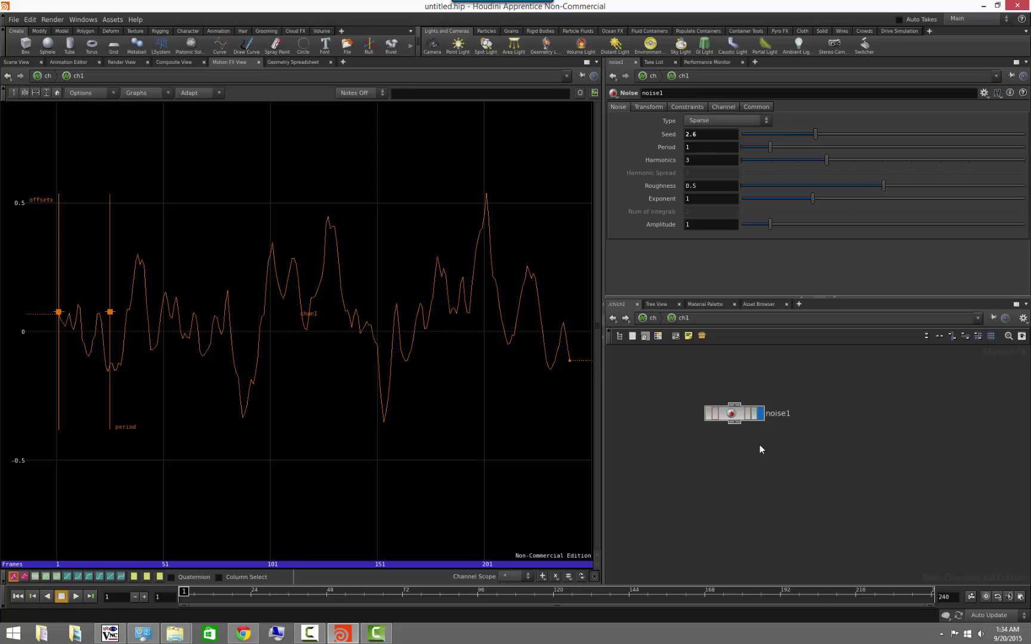
# Add a displayed Filter node wired after noise1 with Filter Width 1.298
pyautogui.press('Tab')
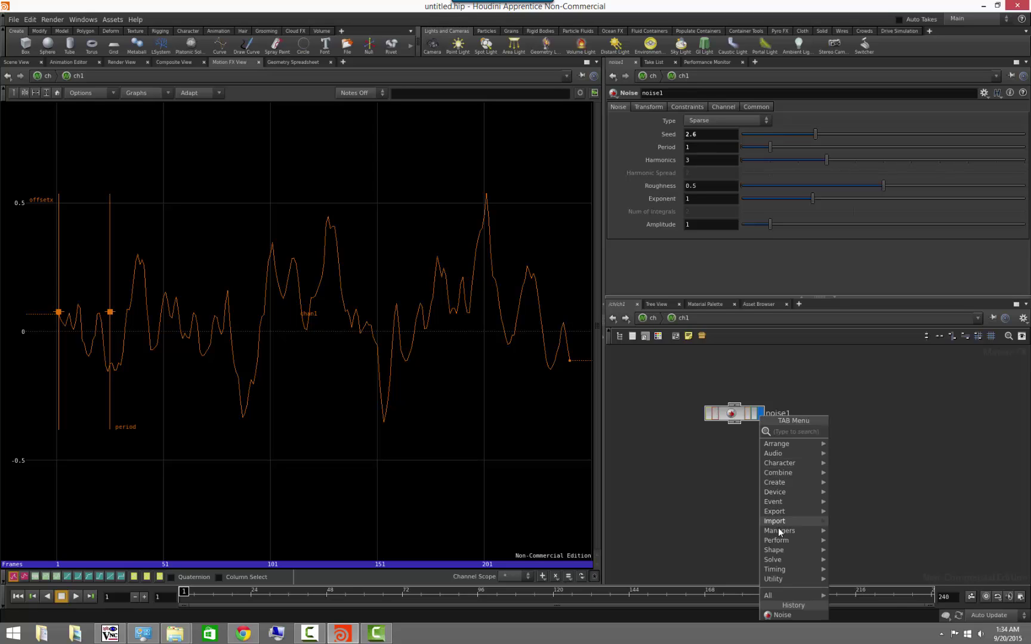
pyautogui.moveTo(781, 551)
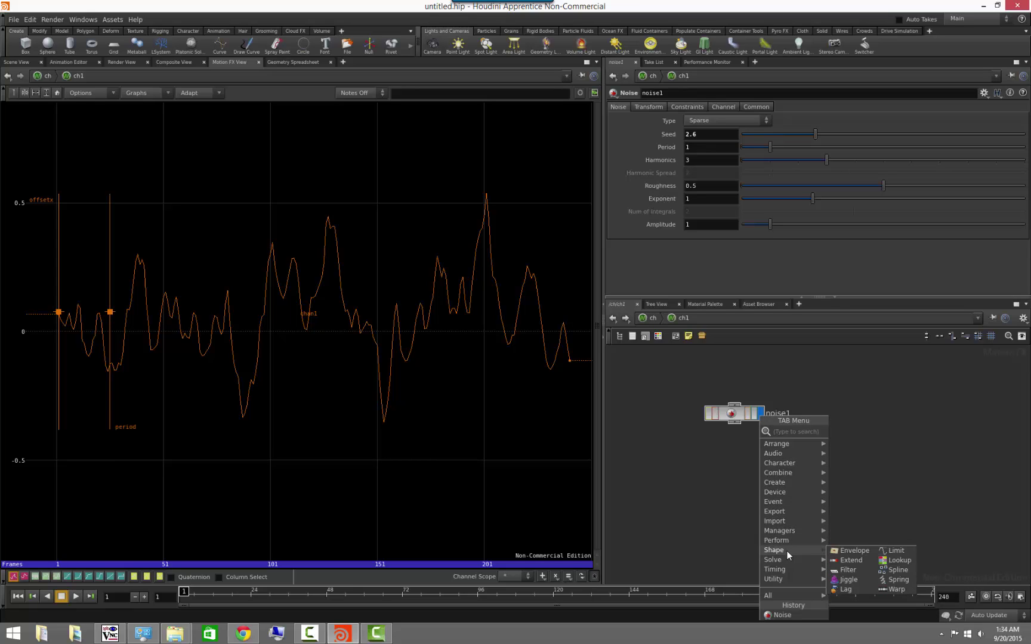
pyautogui.click(848, 570)
pyautogui.click(771, 478)
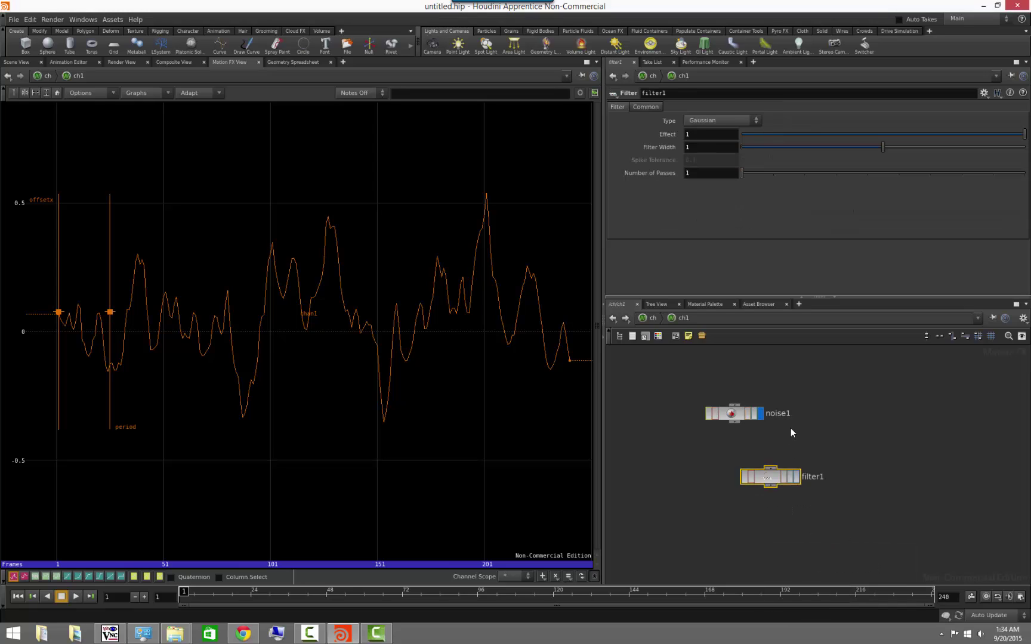
pyautogui.moveTo(734, 422); pyautogui.dragTo(770, 469)
pyautogui.click(796, 478)
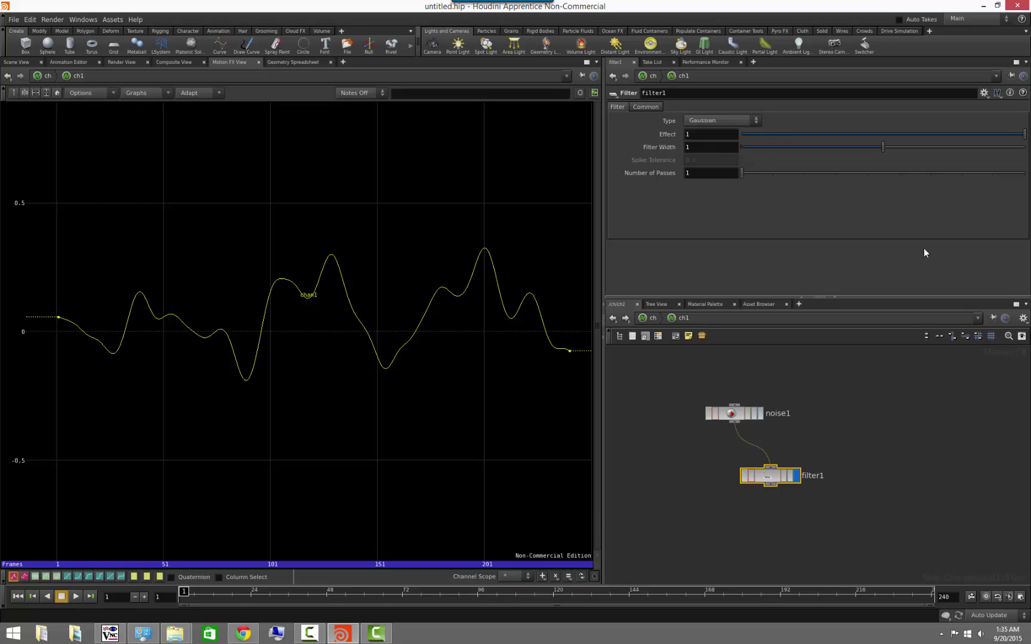
pyautogui.moveTo(1024, 134)
pyautogui.mouseDown()
pyautogui.moveTo(866, 138)
pyautogui.moveTo(1025, 135)
pyautogui.mouseUp()
pyautogui.moveTo(880, 147); pyautogui.dragTo(926, 153)
pyautogui.click(792, 459)
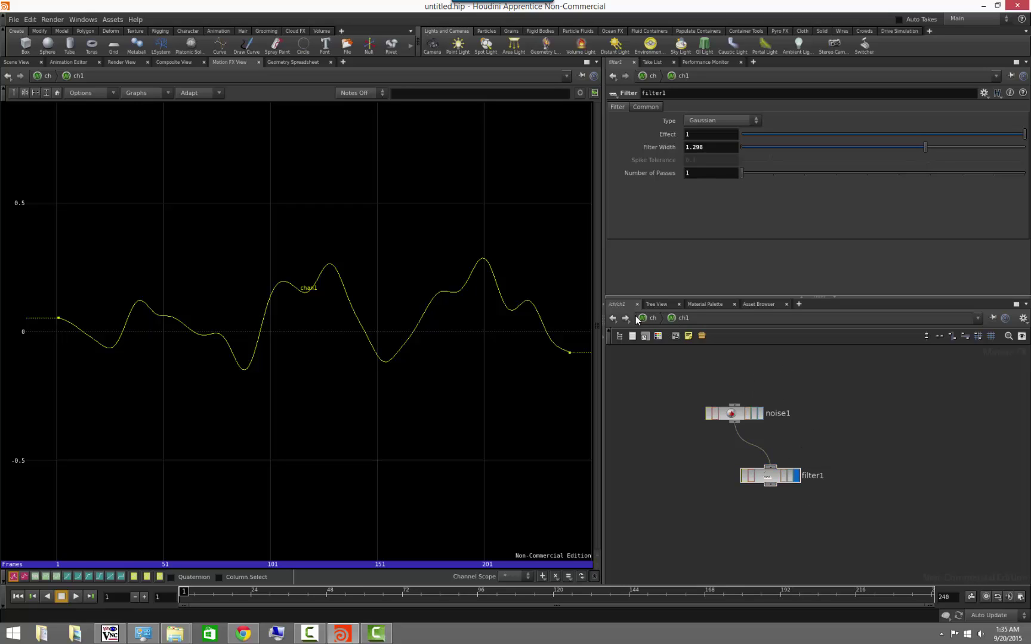
# Switch the network editor to the object level
pyautogui.rightClick(656, 320)
pyautogui.moveTo(672, 325)
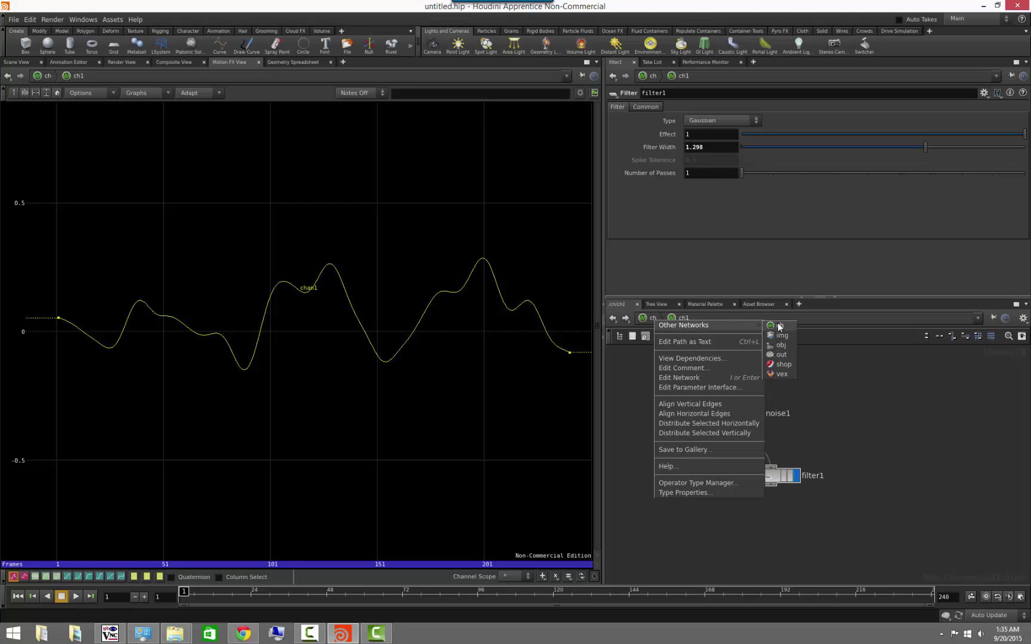
pyautogui.click(781, 346)
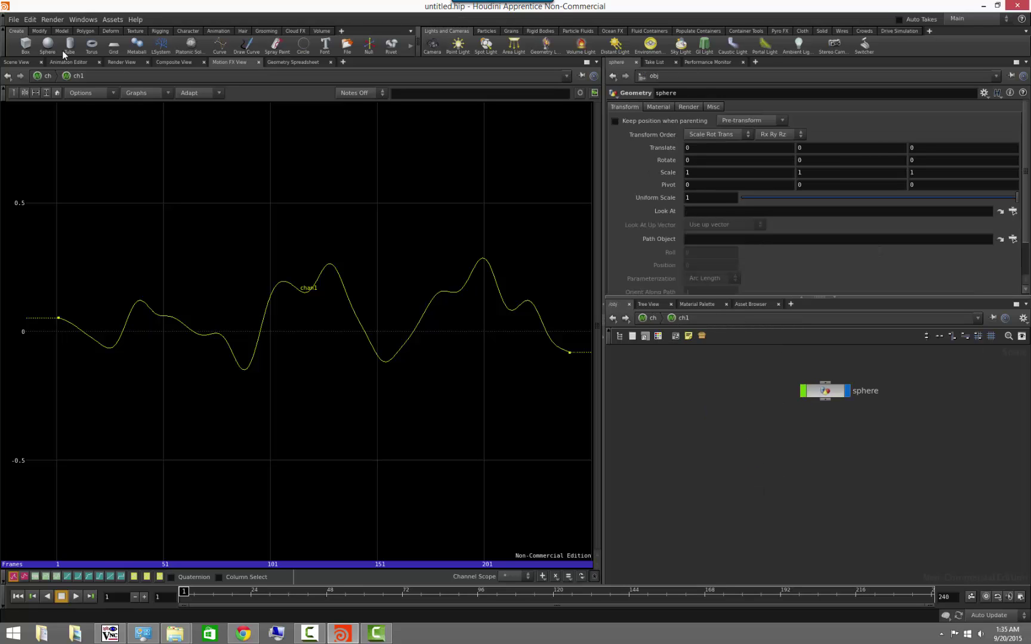
# Show the Scene View and tumble the view around the extruded sphere
pyautogui.click(16, 62)
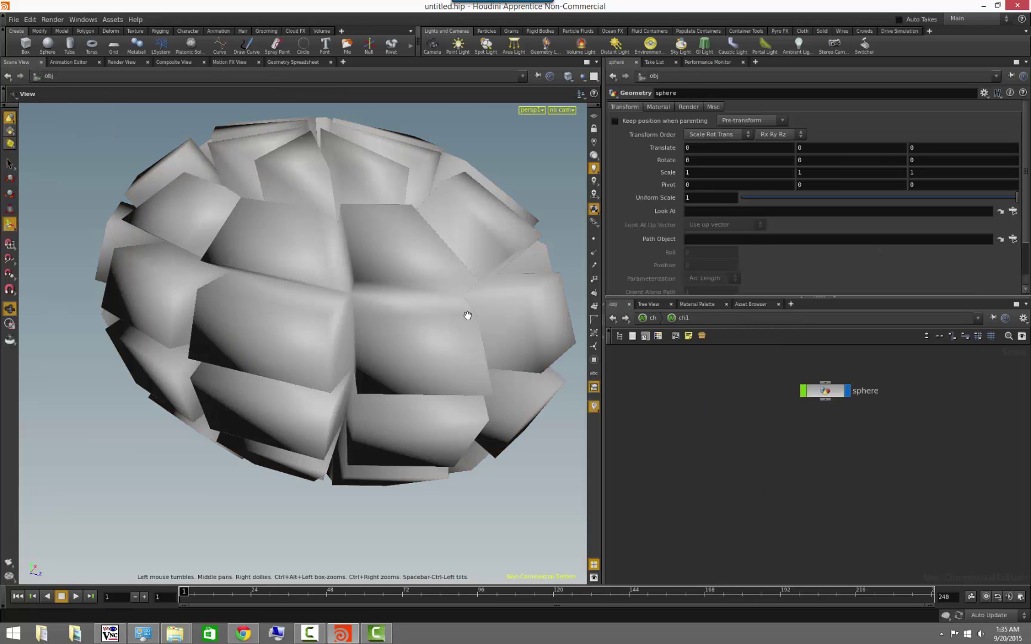
pyautogui.moveTo(467, 316); pyautogui.dragTo(276, 299, button='right')
pyautogui.moveTo(276, 299); pyautogui.dragTo(311, 298)
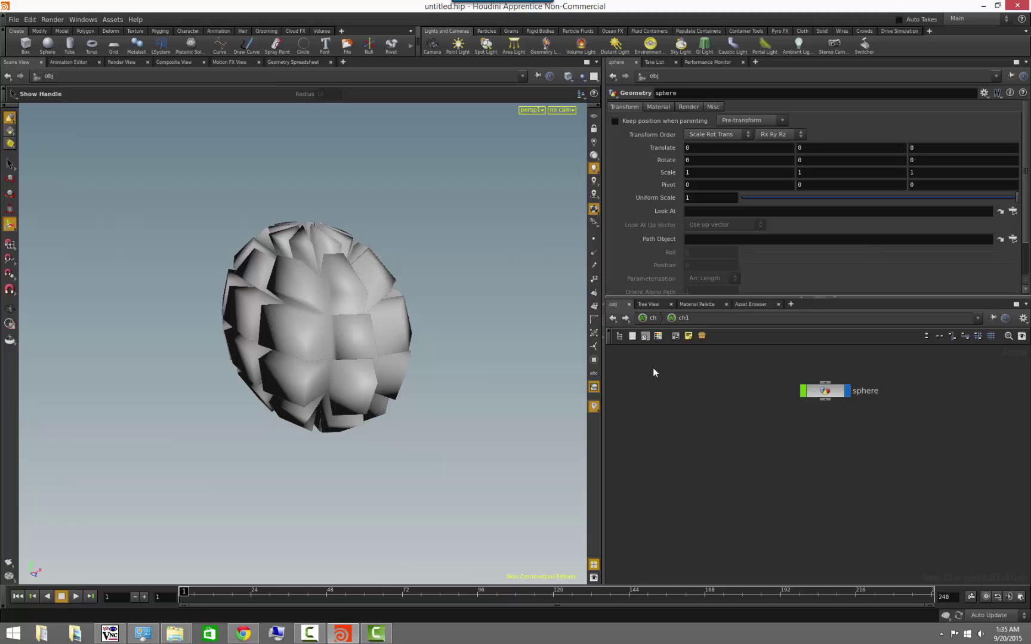
# Pan the /obj network so the sphere node shifts into a new position
pyautogui.rightClick(646, 321)
pyautogui.moveTo(682, 328)
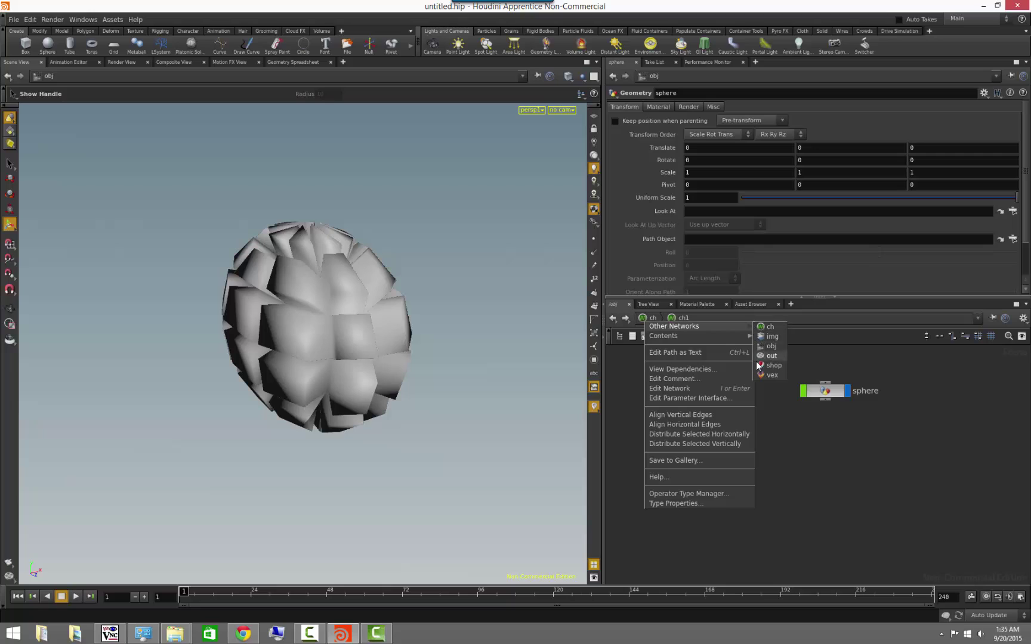
pyautogui.click(787, 442)
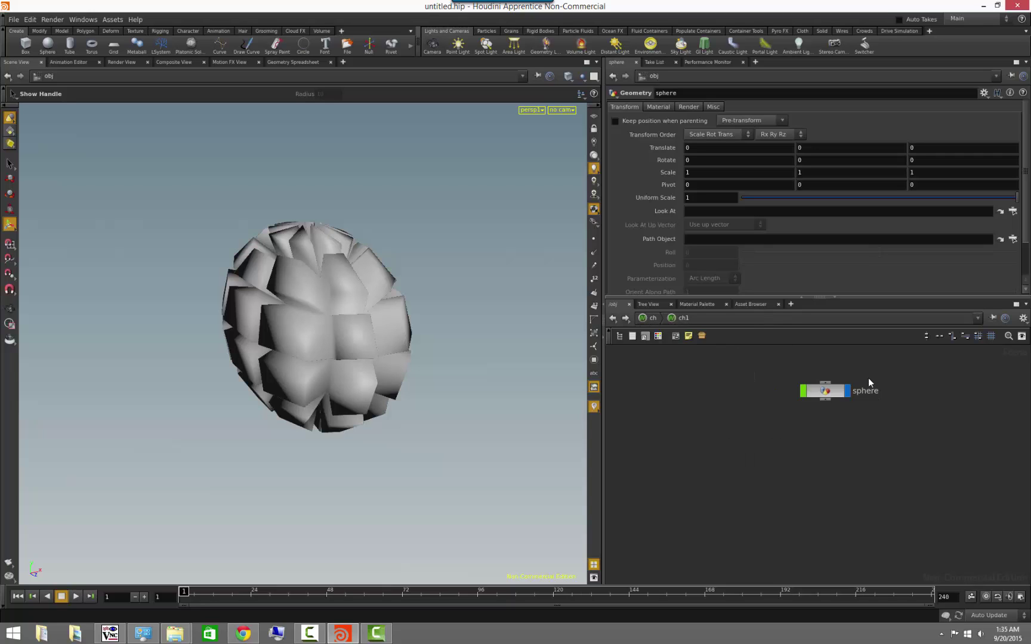
pyautogui.moveTo(907, 380); pyautogui.dragTo(865, 411, button='middle')
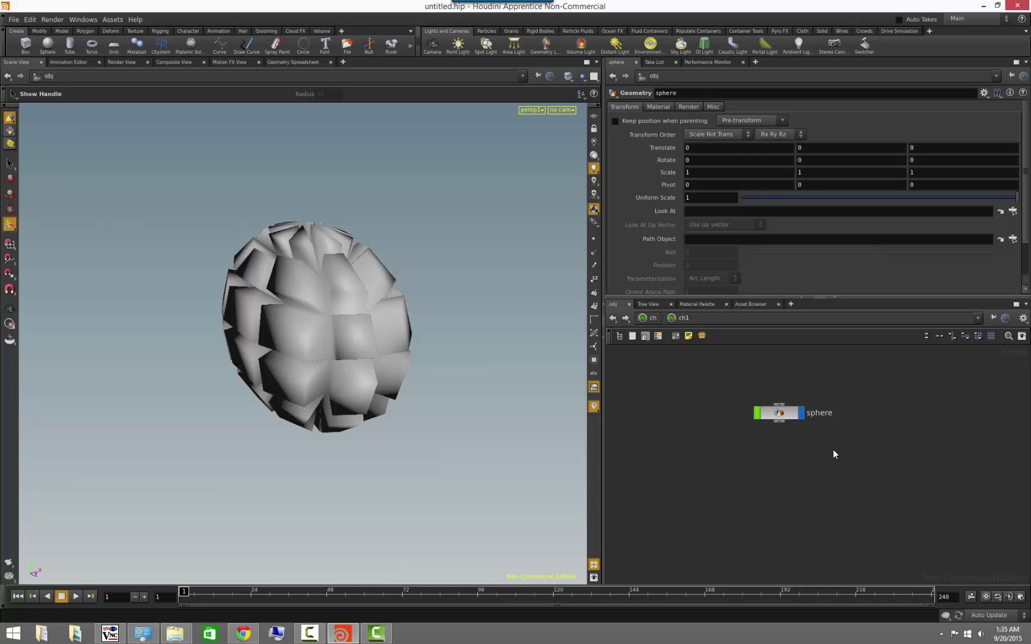
pyautogui.moveTo(862, 472); pyautogui.dragTo(800, 450, button='middle')
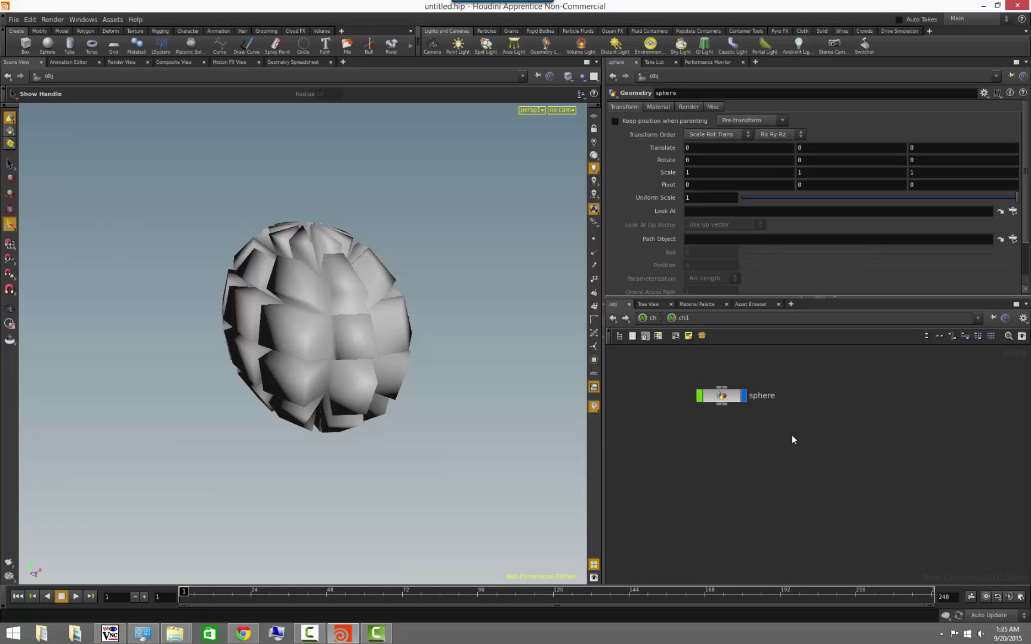
# Add a COP2 Network node cop2net1 below the sphere and dive inside it
pyautogui.press('Tab')
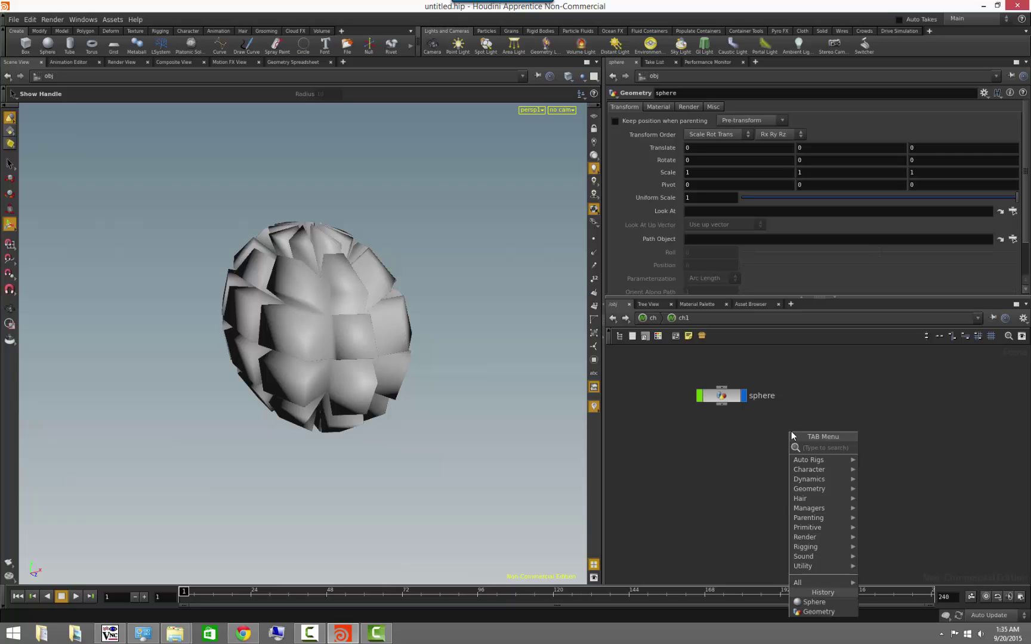
pyautogui.moveTo(819, 512)
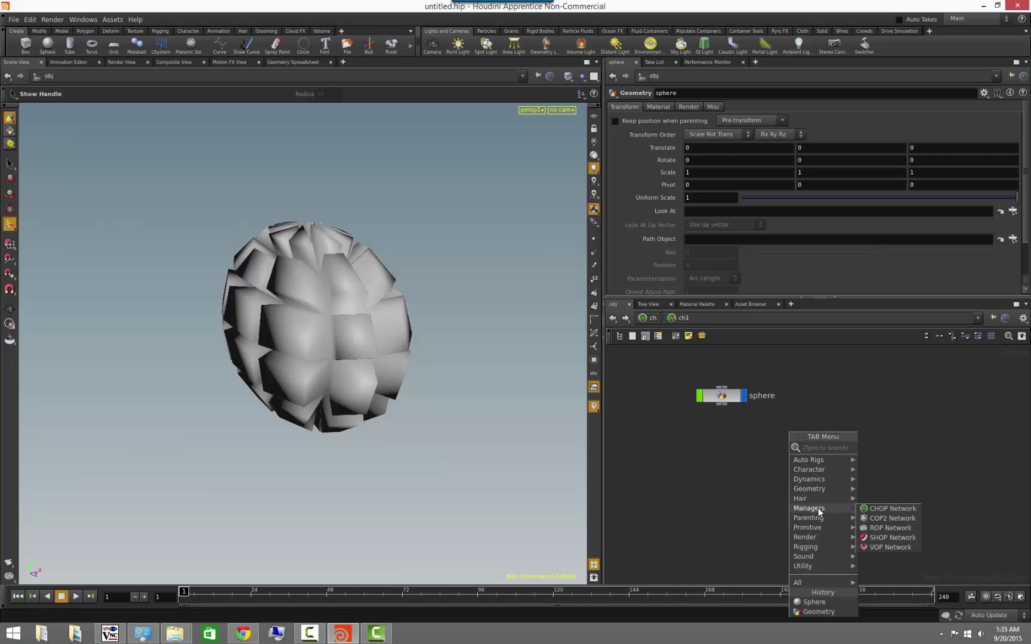
pyautogui.click(892, 517)
pyautogui.click(764, 443)
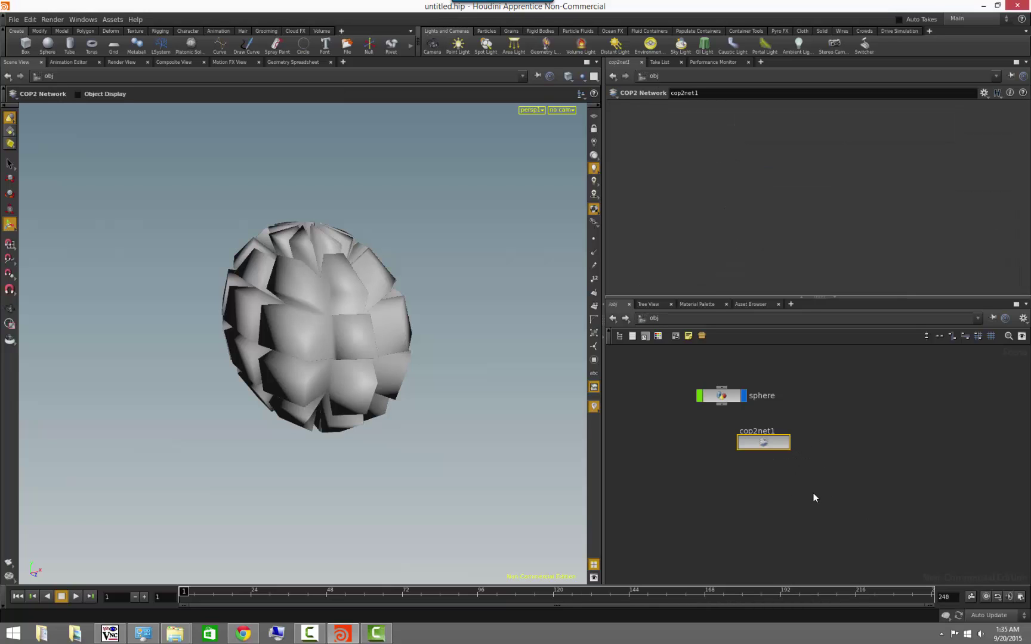
pyautogui.click(784, 477)
pyautogui.doubleClick(772, 444)
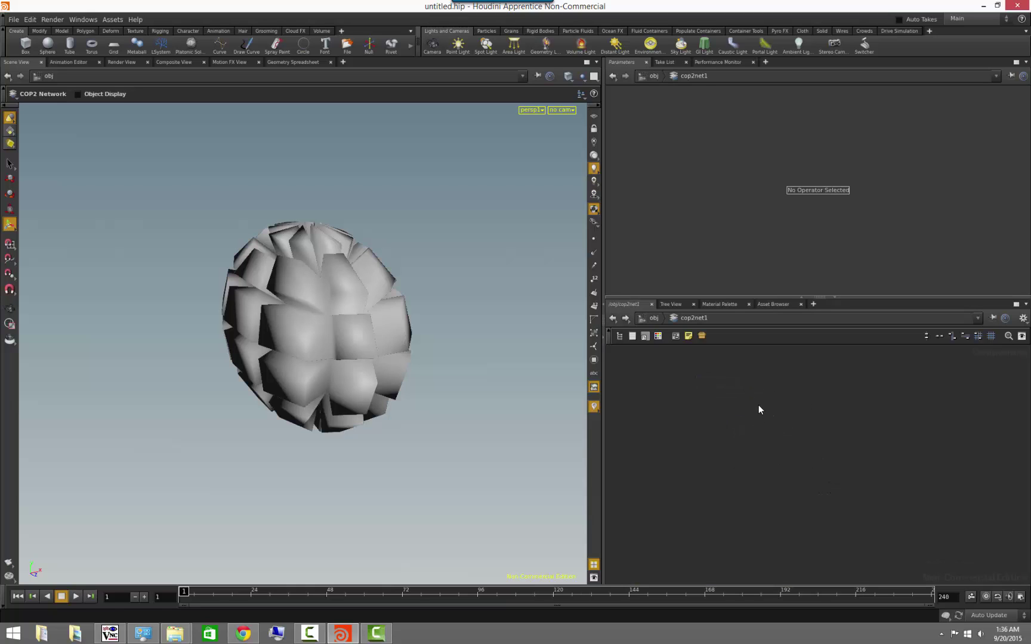
# Add a File COP node named default_pic inside cop2net1
pyautogui.press('Tab')
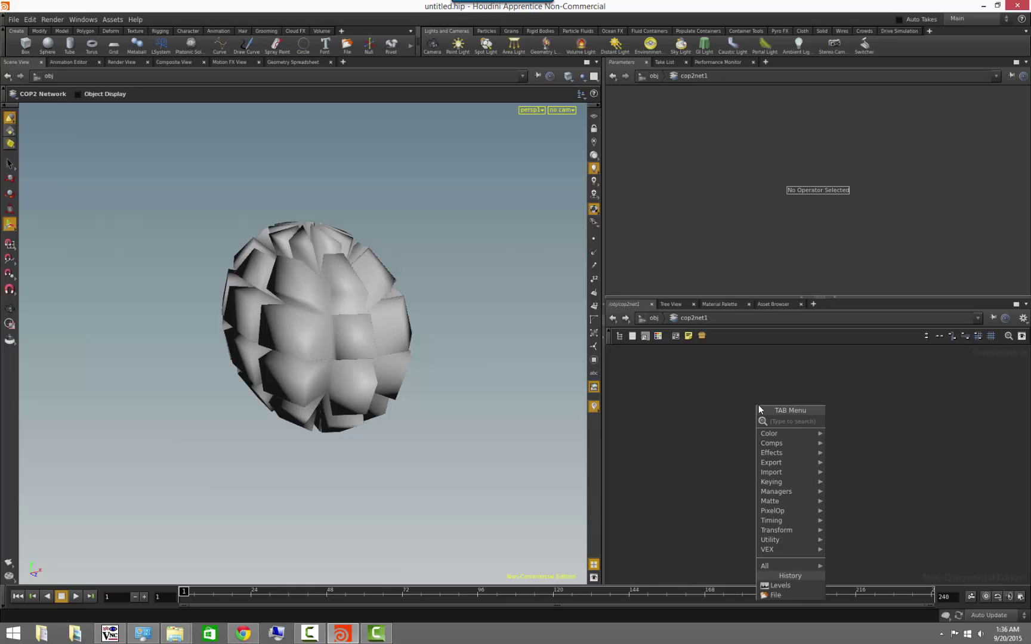
pyautogui.write('file')
pyautogui.press('Return')
pyautogui.click(759, 405)
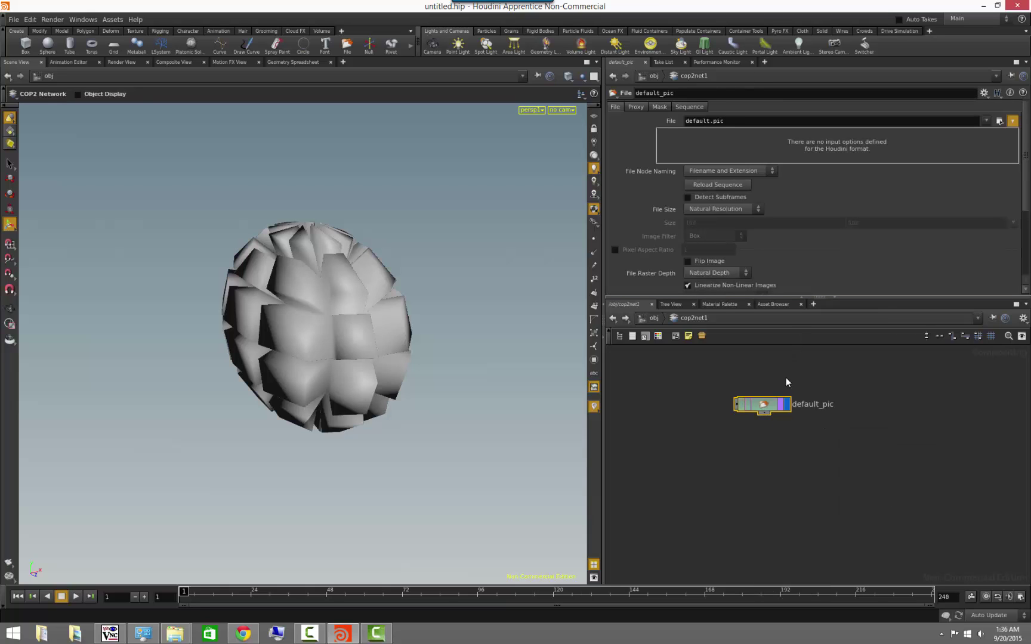
# View the default_pic butterfly image in the Composite View, then return to obj level
pyautogui.click(173, 62)
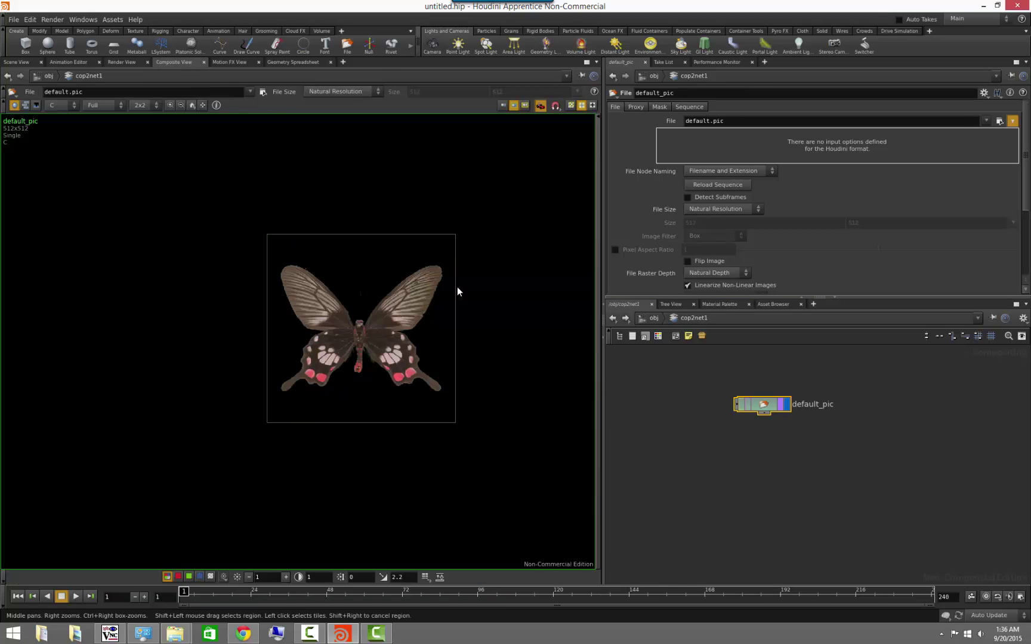
pyautogui.scroll(-1, 454, 250)
pyautogui.scroll(3, 470, 240)
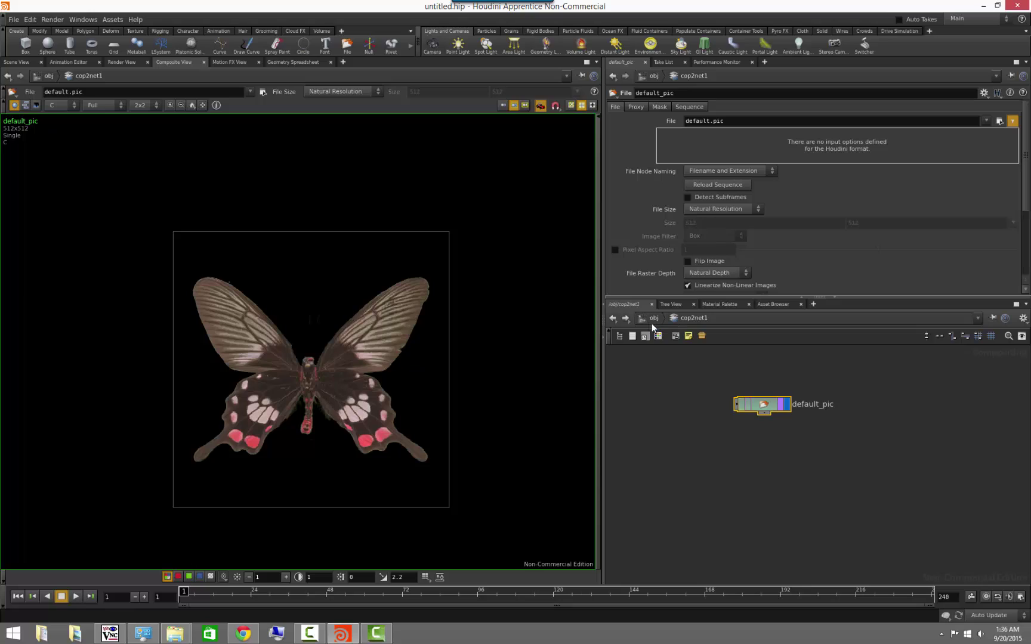
pyautogui.click(770, 464)
pyautogui.click(655, 318)
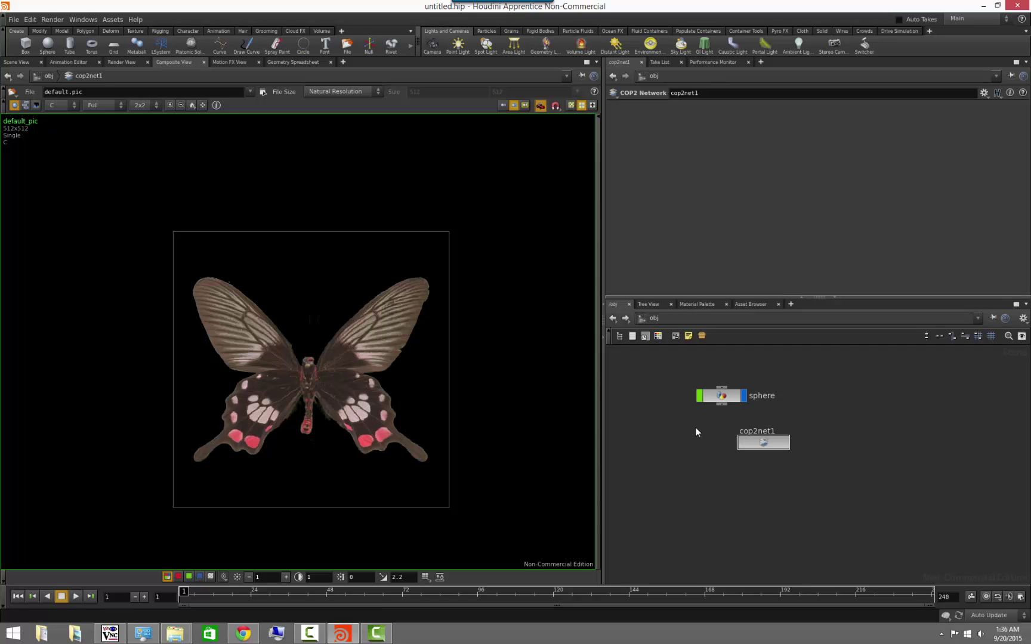
# Bring back the Scene View and add a chopnet1 CHOP network, diving inside it
pyautogui.click(18, 62)
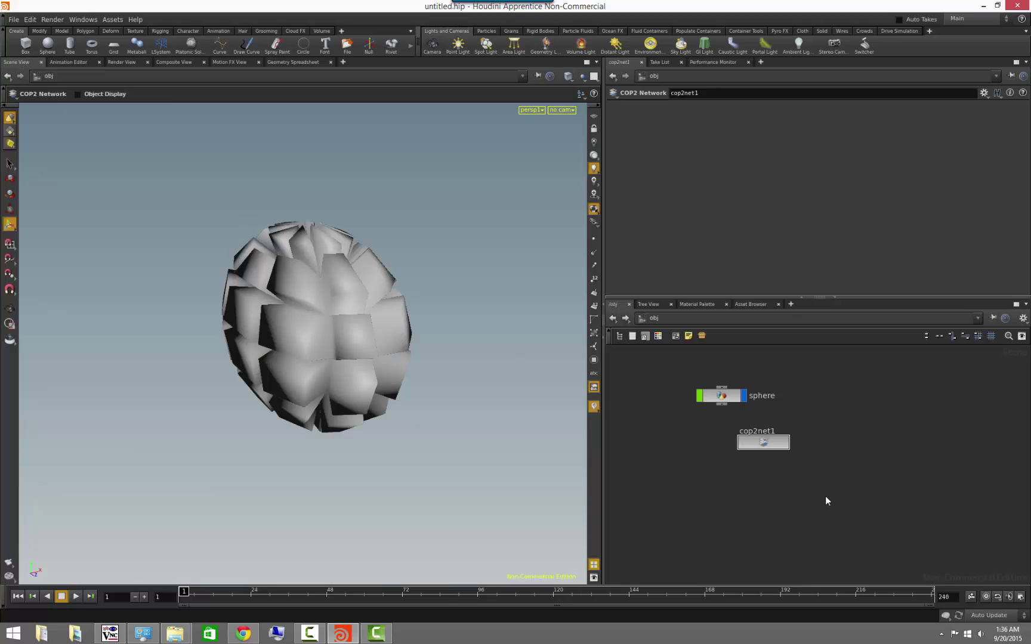
pyautogui.press('Tab')
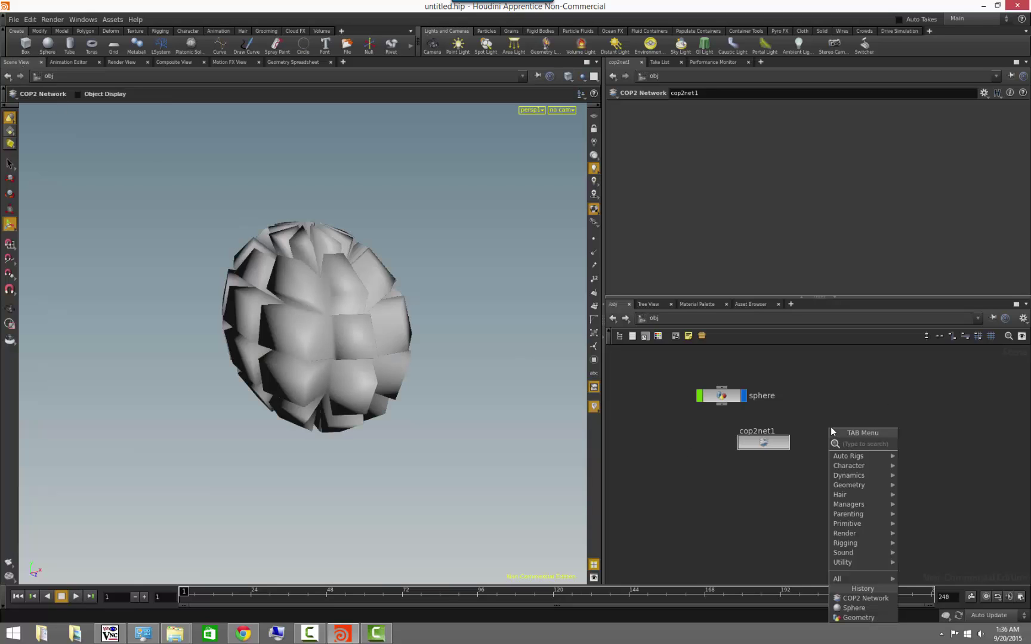
pyautogui.moveTo(864, 503)
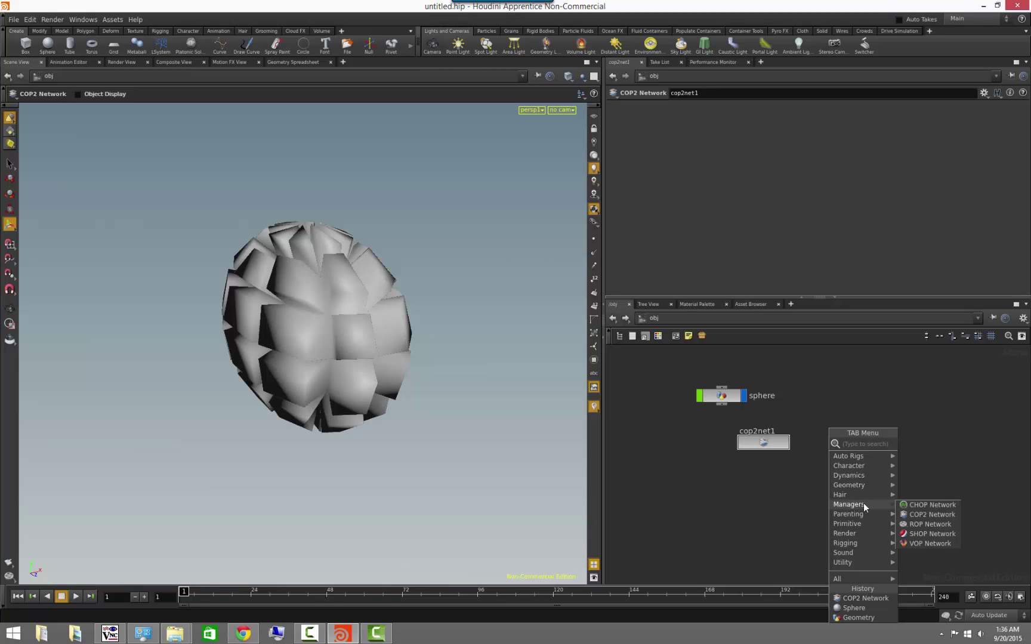
pyautogui.click(908, 493)
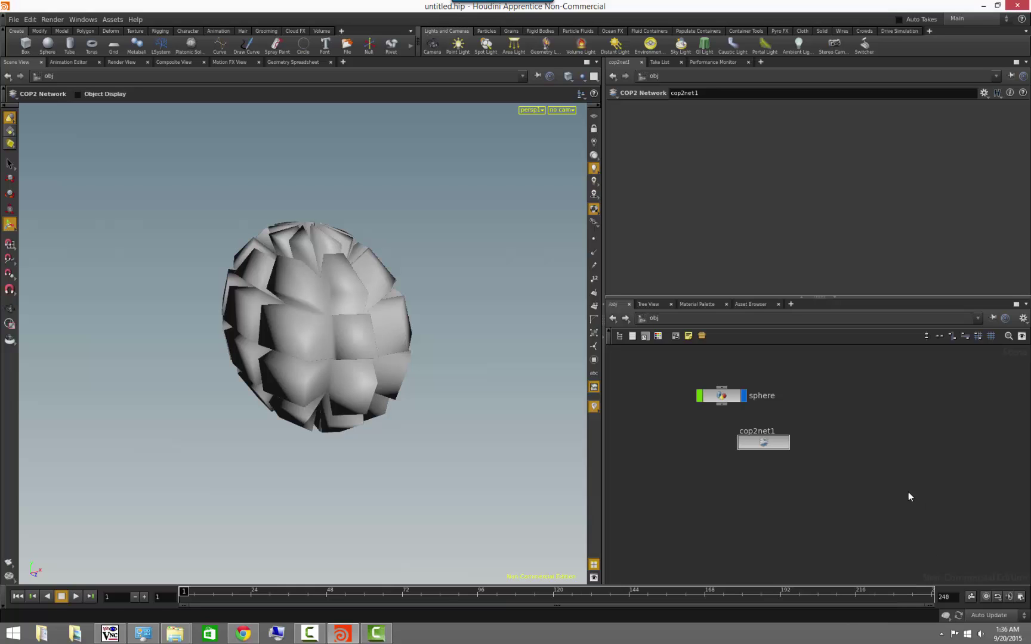
pyautogui.click(838, 414)
pyautogui.doubleClick(841, 416)
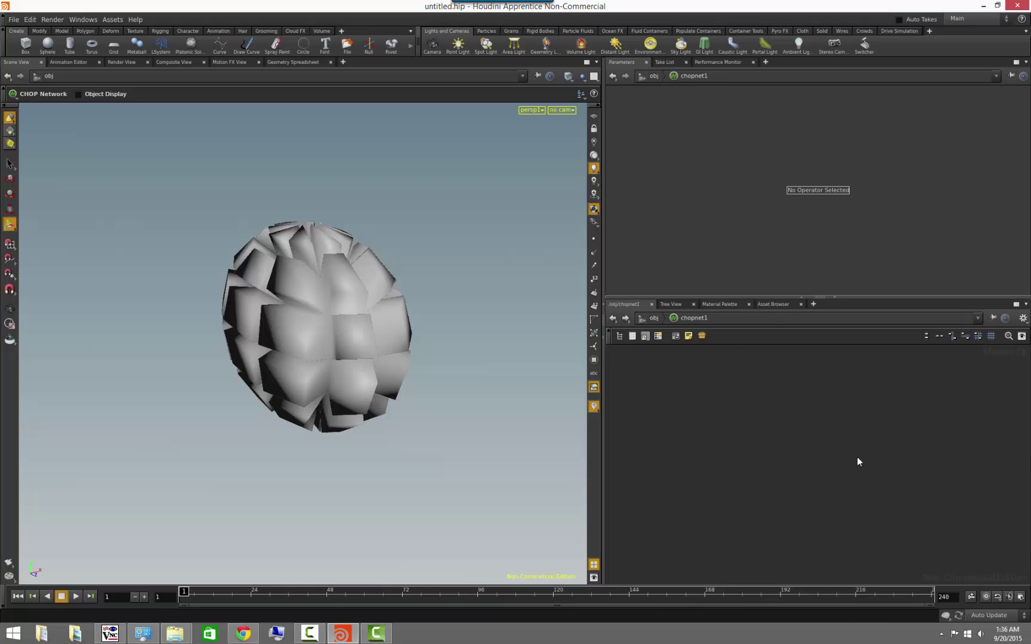
# Add a wave1 Wave CHOP and make it the displayed output
pyautogui.press('Tab')
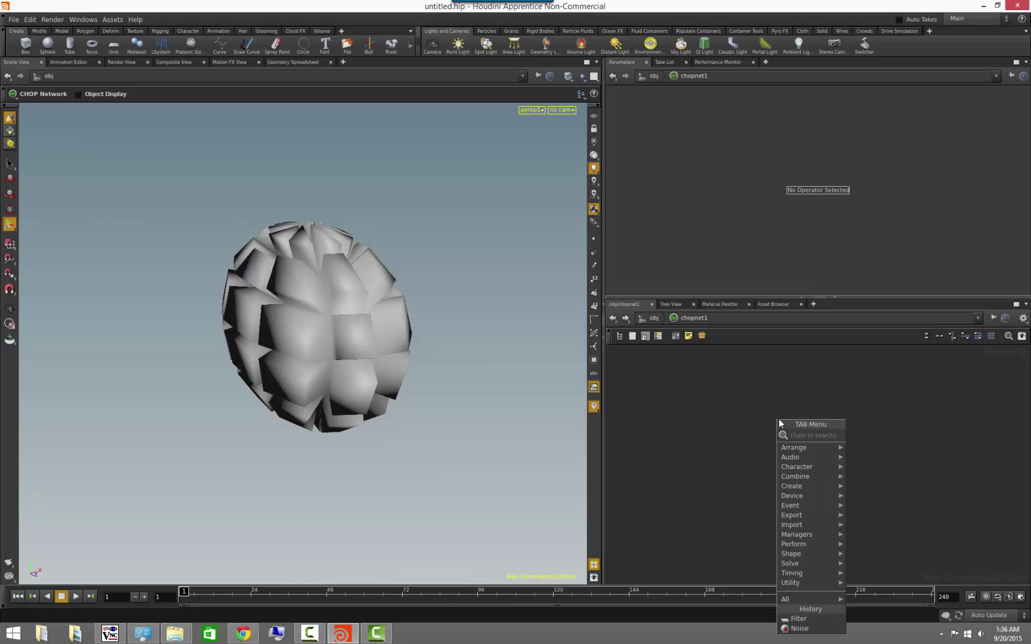
pyautogui.moveTo(809, 486)
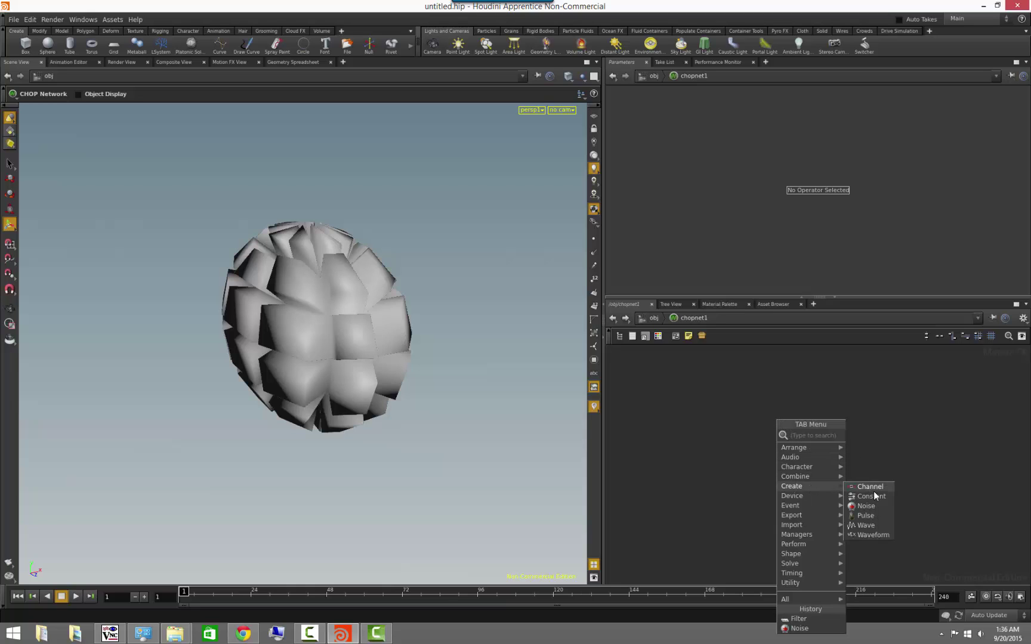
pyautogui.click(880, 524)
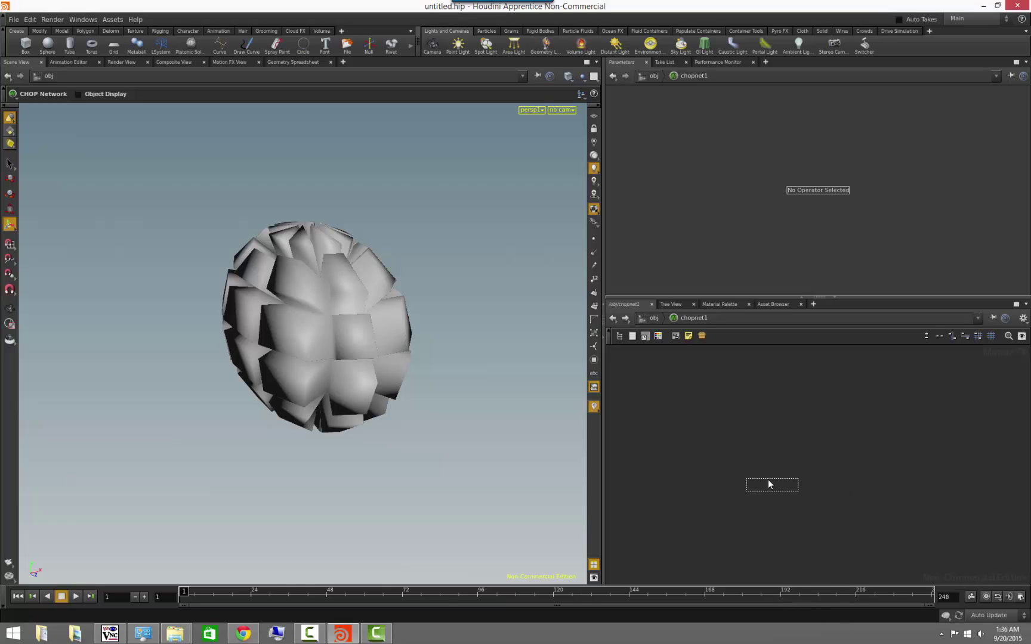
pyautogui.click(768, 478)
pyautogui.click(793, 454)
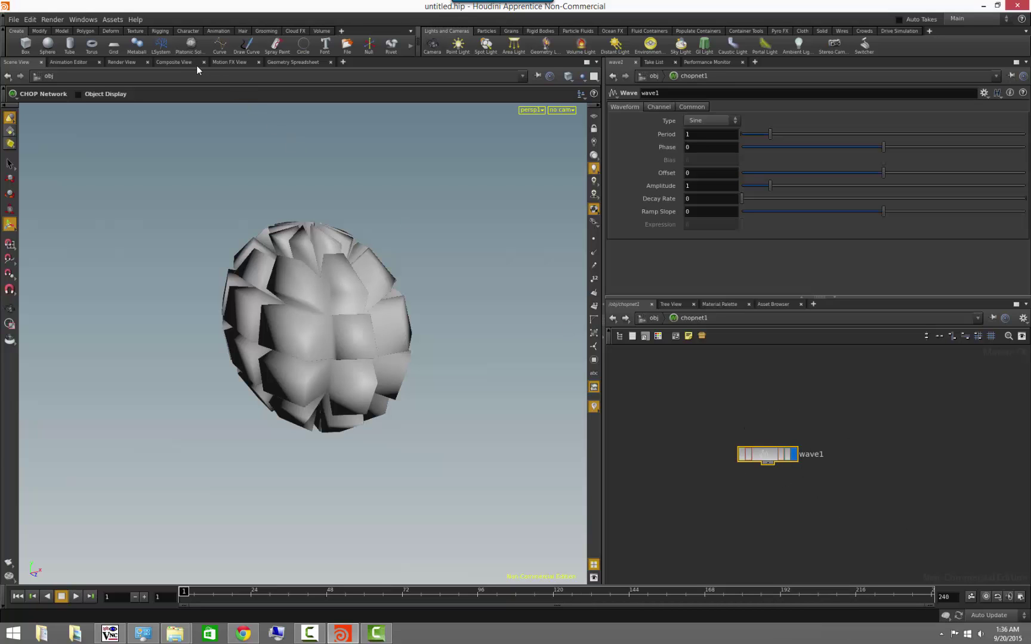
# Lengthen the wave1 sine Period to 3.78, then return to obj level and the 3D scene
pyautogui.click(232, 62)
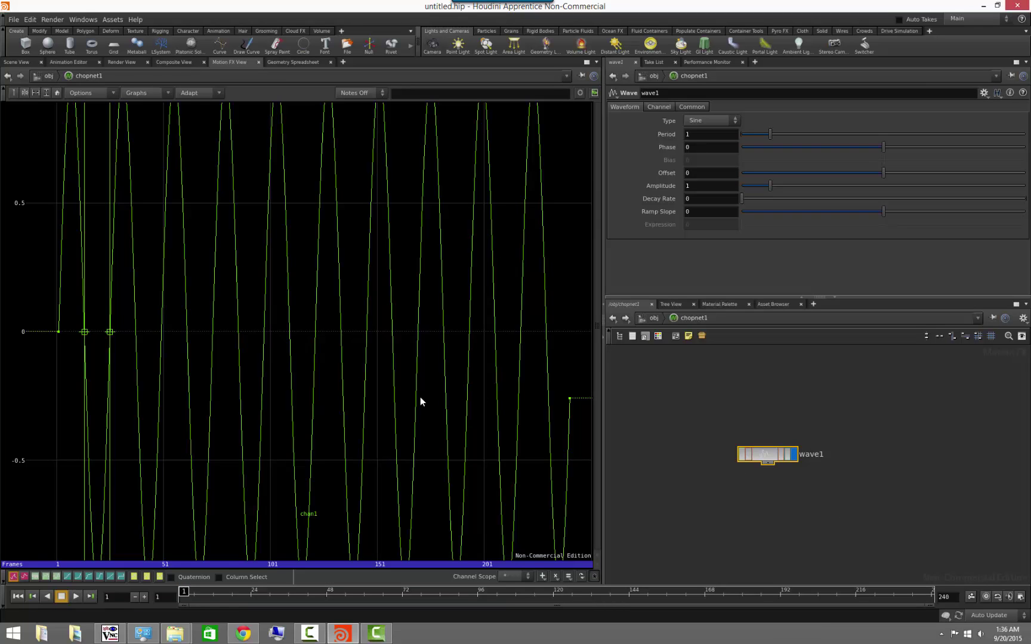
pyautogui.scroll(-3, 348, 370)
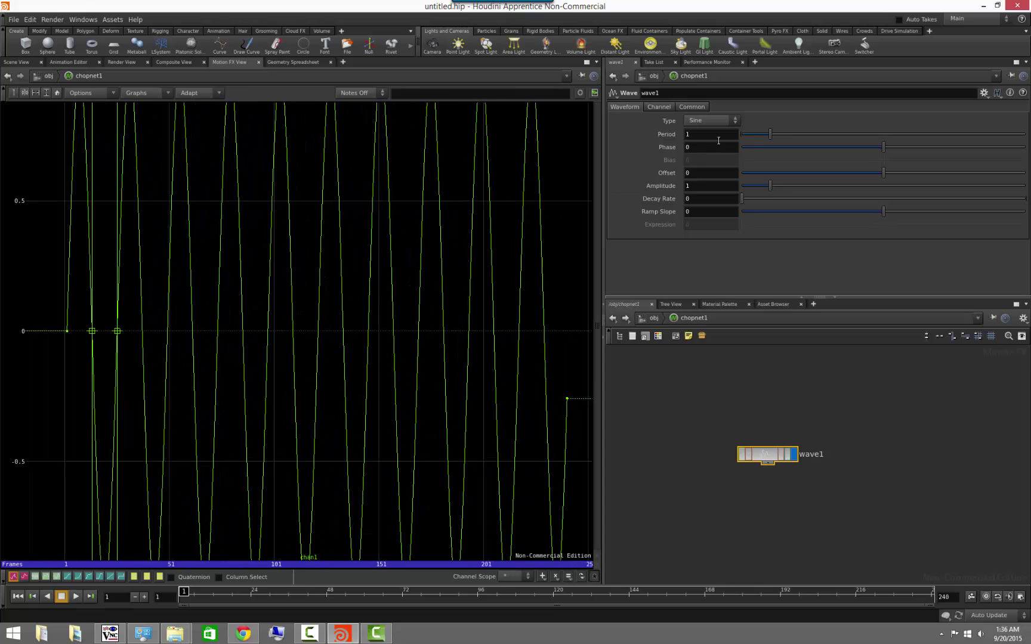
pyautogui.moveTo(773, 133); pyautogui.dragTo(848, 143)
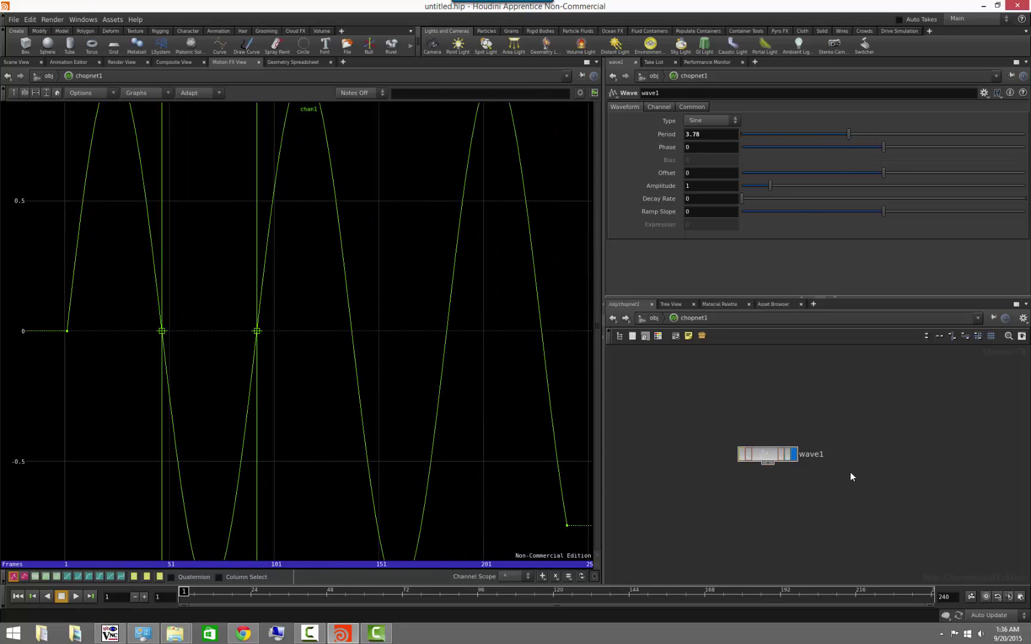
pyautogui.click(654, 318)
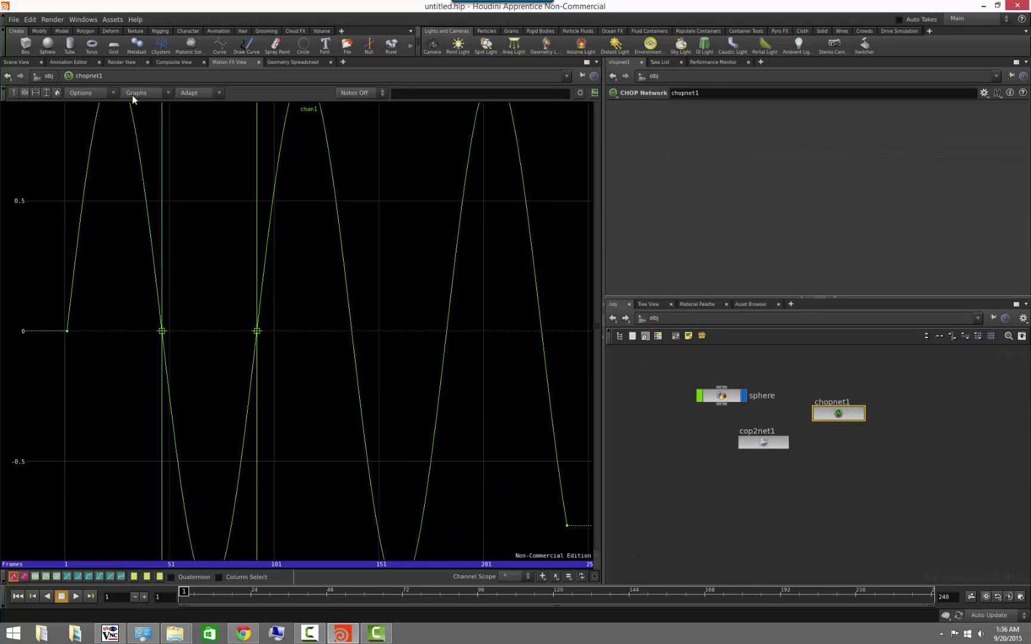
pyautogui.click(21, 63)
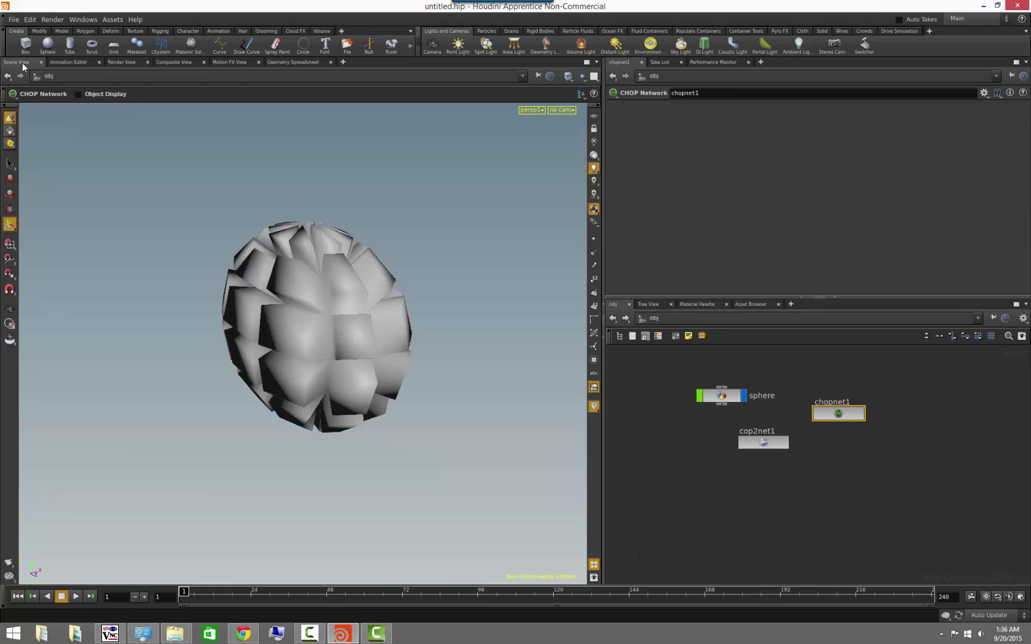
pyautogui.click(873, 488)
pyautogui.click(122, 62)
pyautogui.click(171, 62)
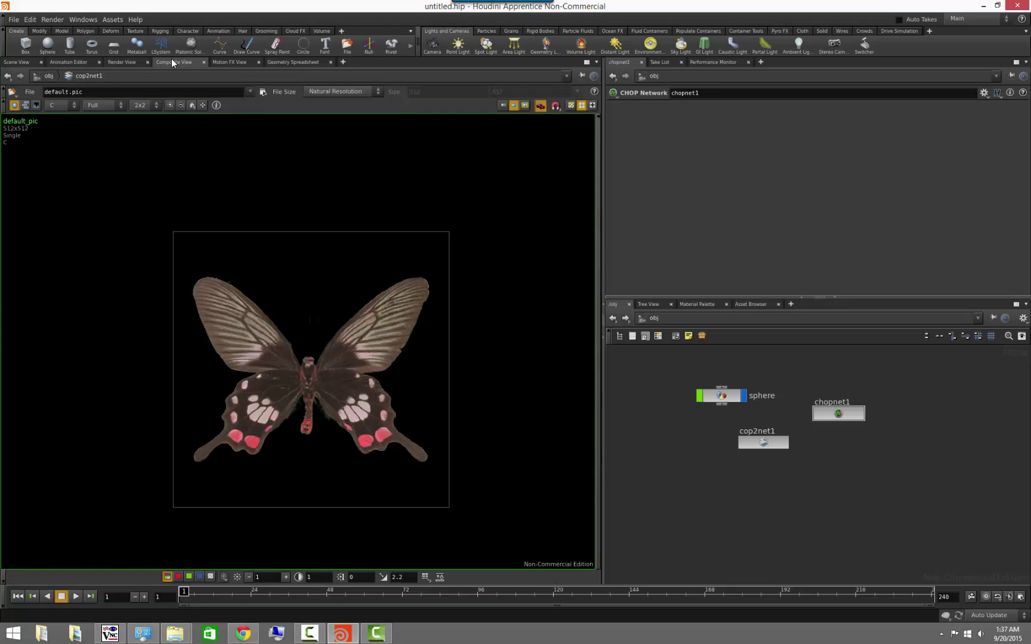
pyautogui.click(278, 62)
pyautogui.click(234, 62)
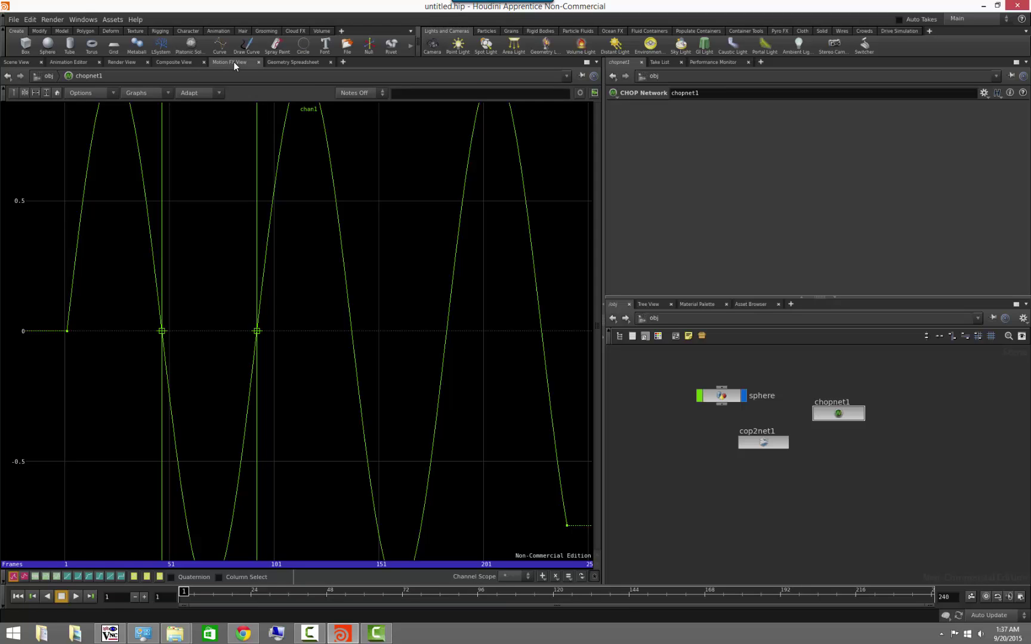
pyautogui.click(180, 63)
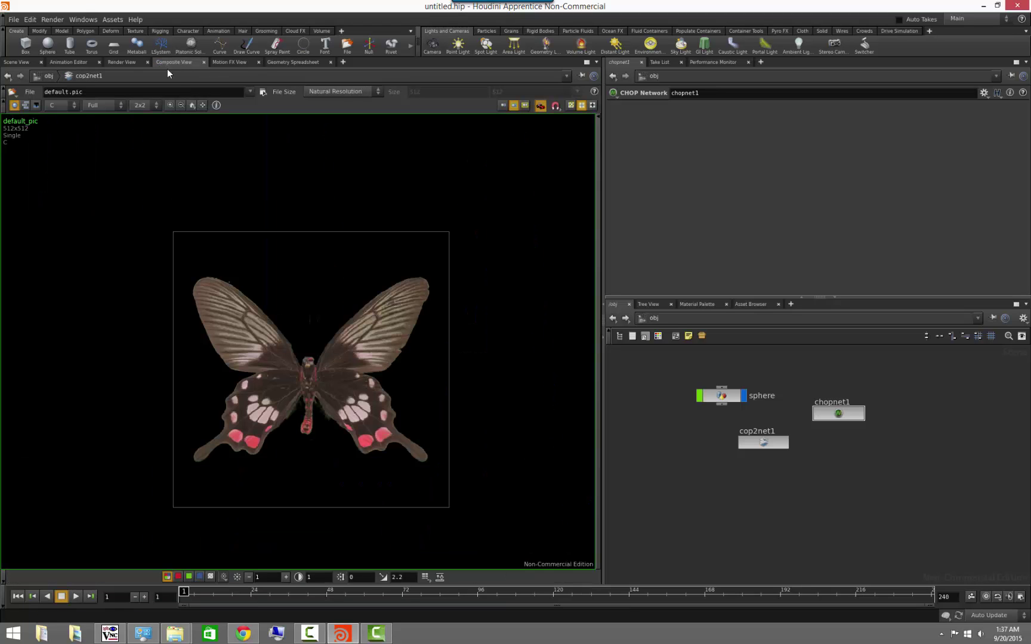
pyautogui.click(73, 61)
pyautogui.click(127, 61)
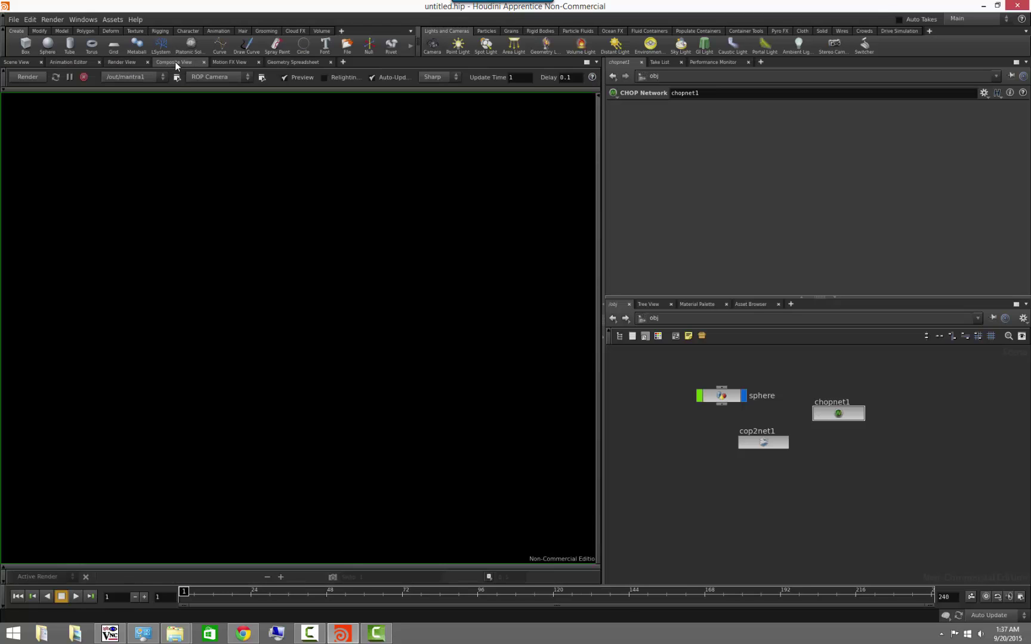
pyautogui.click(175, 61)
pyautogui.click(245, 61)
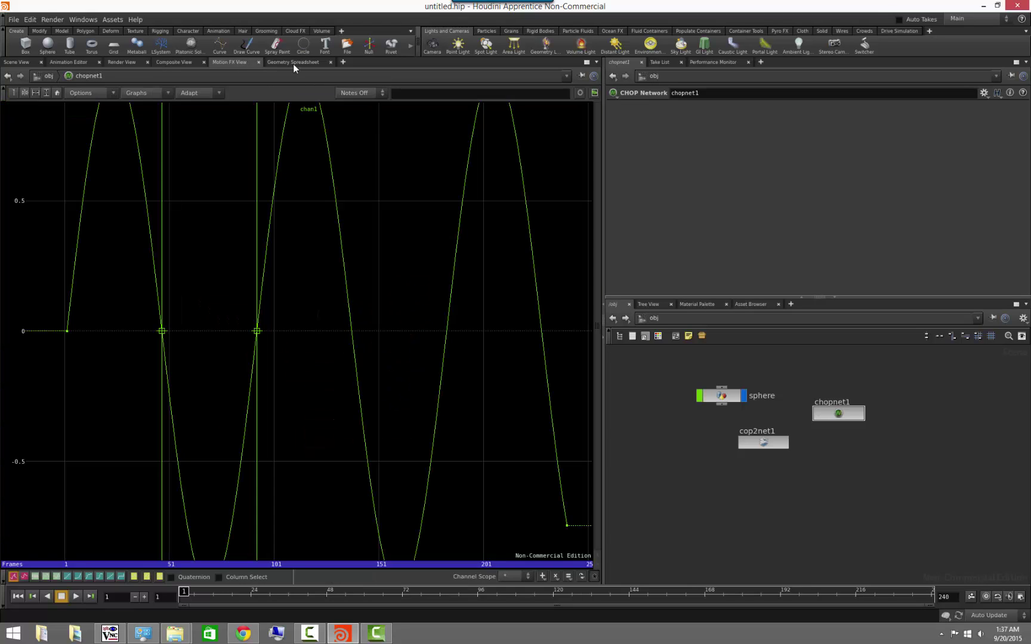
pyautogui.click(293, 63)
pyautogui.click(22, 62)
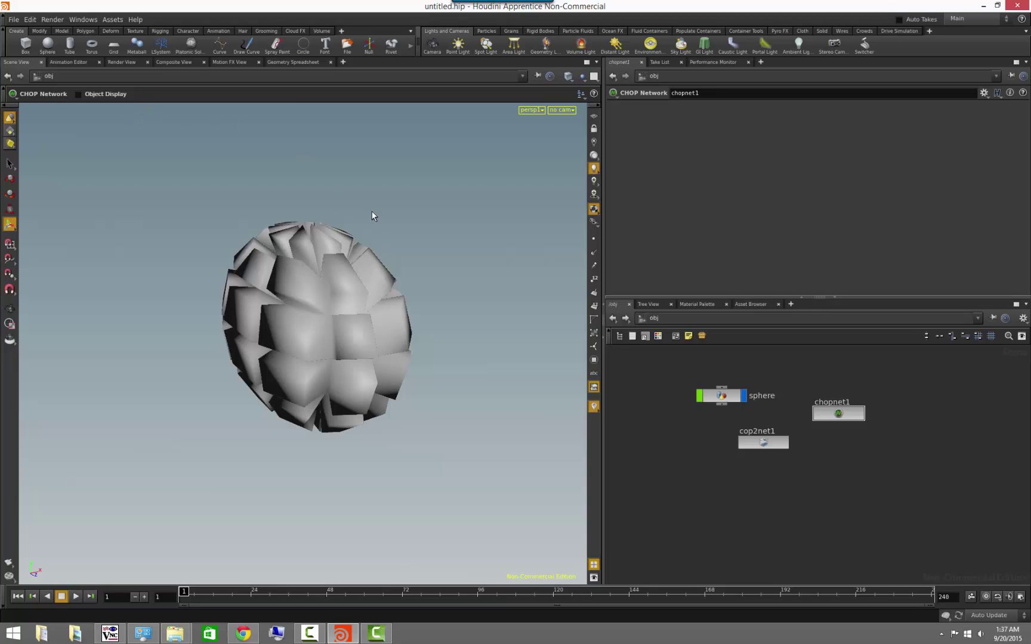
# Add a Context View pane tab, then zoom out and orbit to see the whole sphere
pyautogui.click(343, 62)
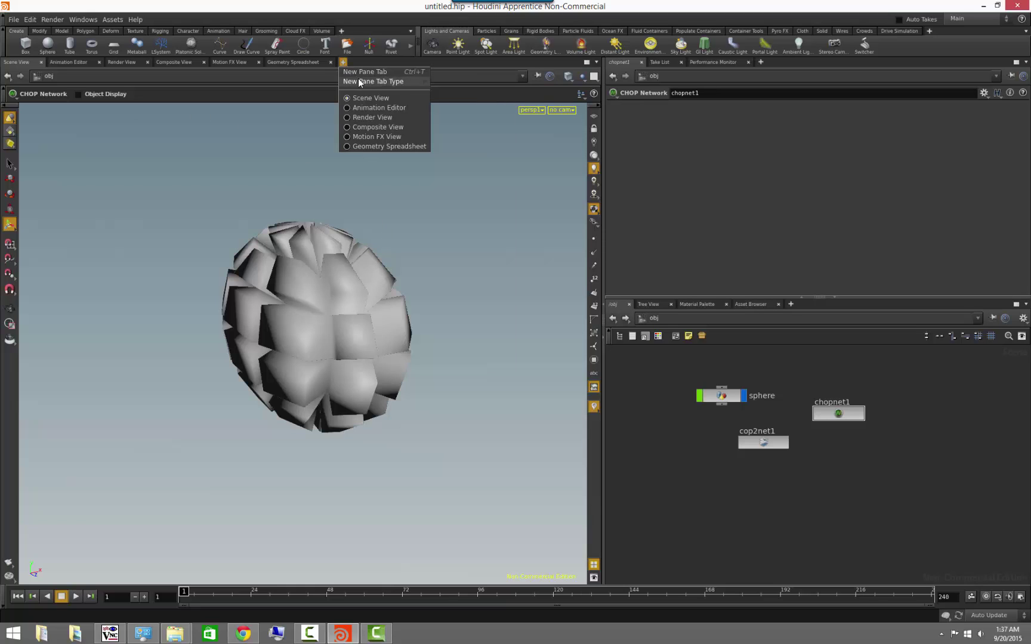
pyautogui.moveTo(418, 81)
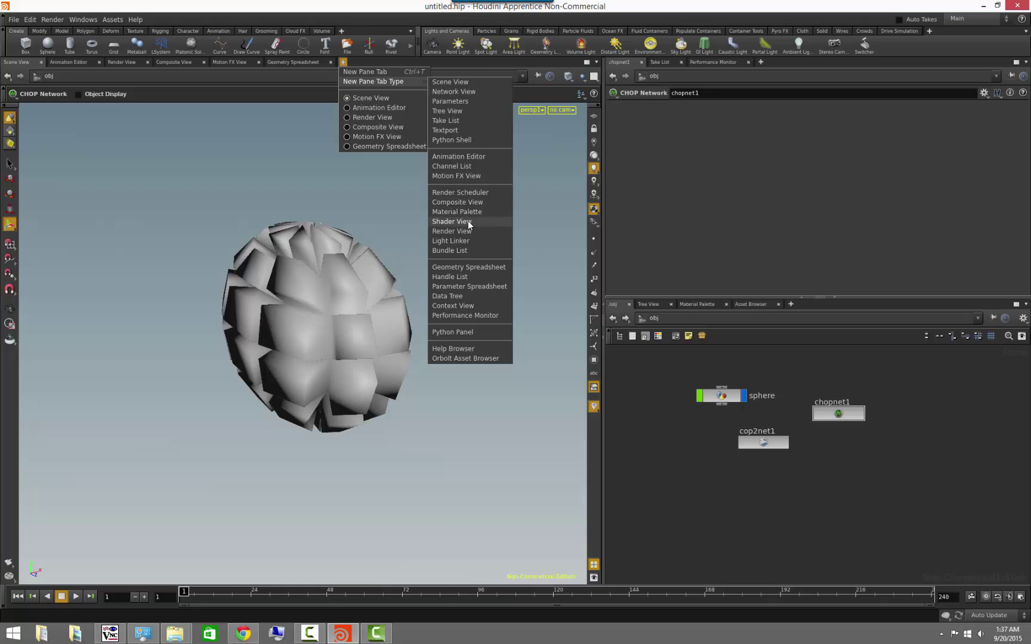
pyautogui.click(470, 307)
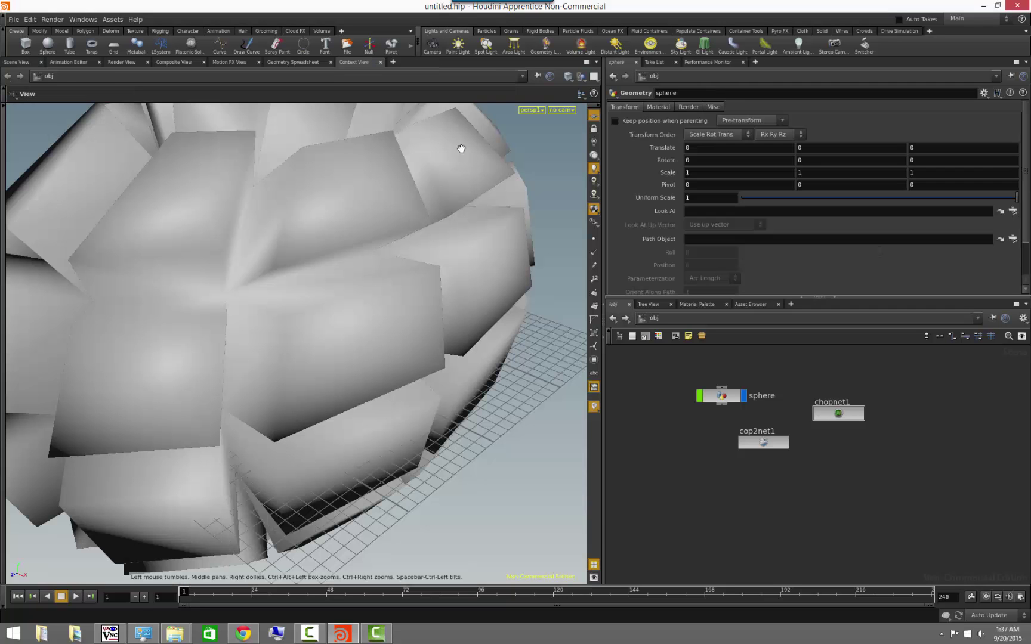
pyautogui.moveTo(450, 321); pyautogui.dragTo(366, 317, button='right')
pyautogui.moveTo(366, 318); pyautogui.dragTo(227, 352)
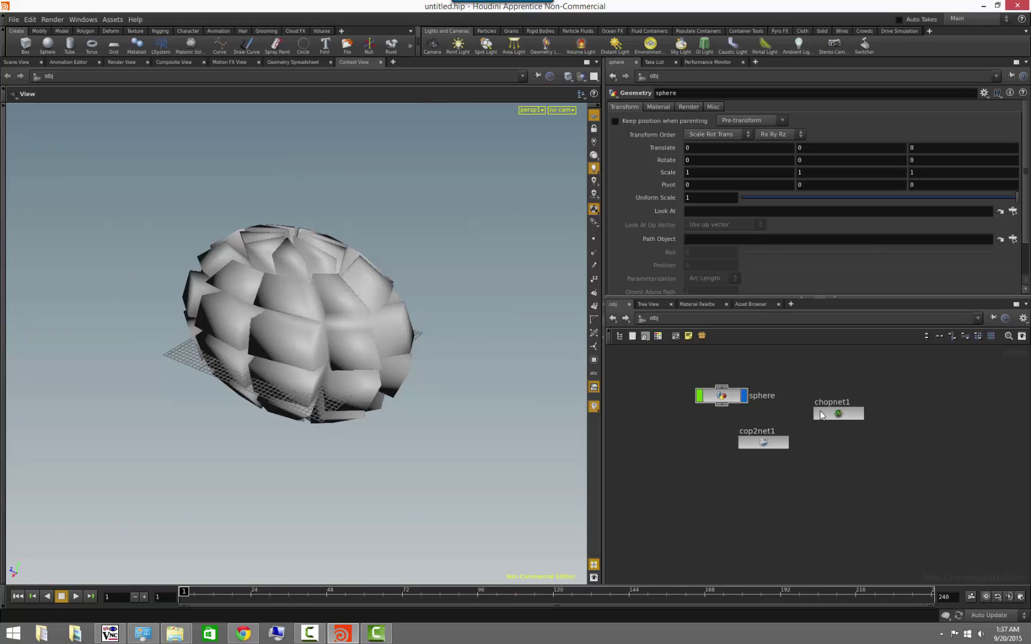
# Visit inside cop2net1, return to obj level, and orbit the sphere view
pyautogui.doubleClick(768, 445)
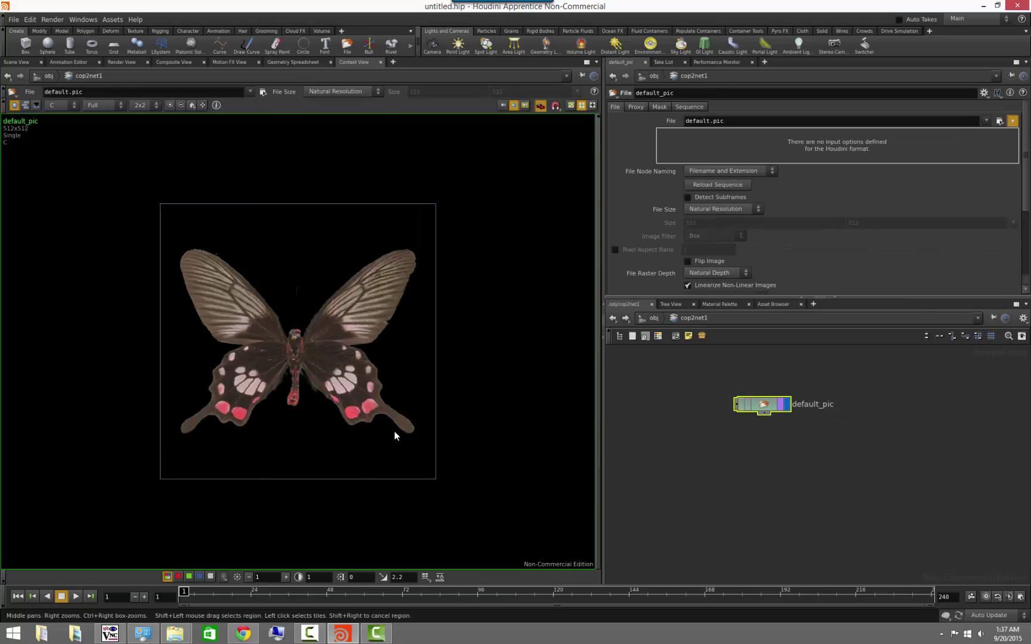
pyautogui.click(683, 410)
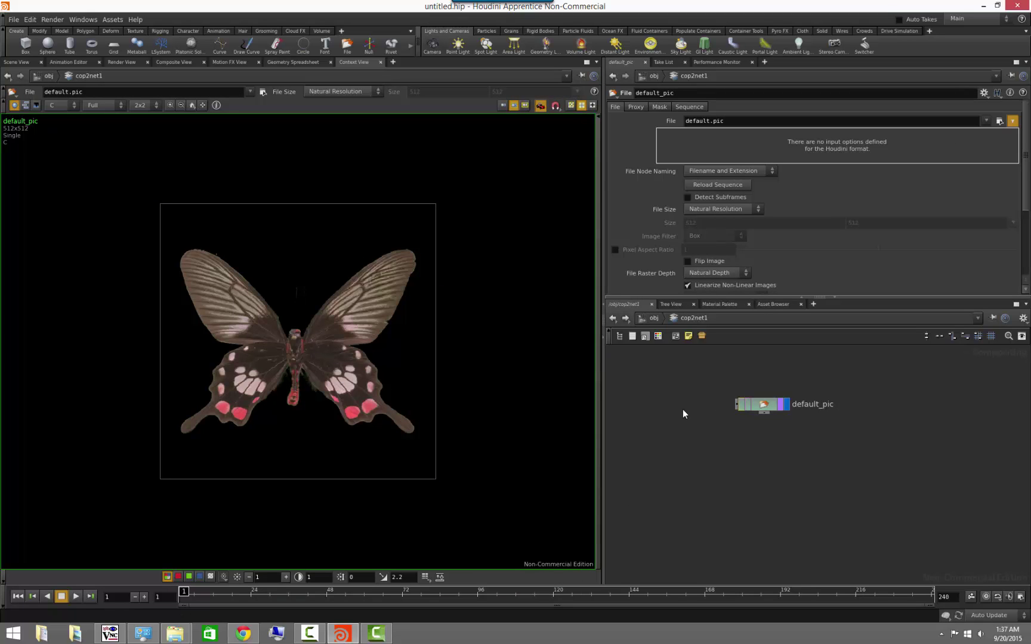
pyautogui.click(654, 319)
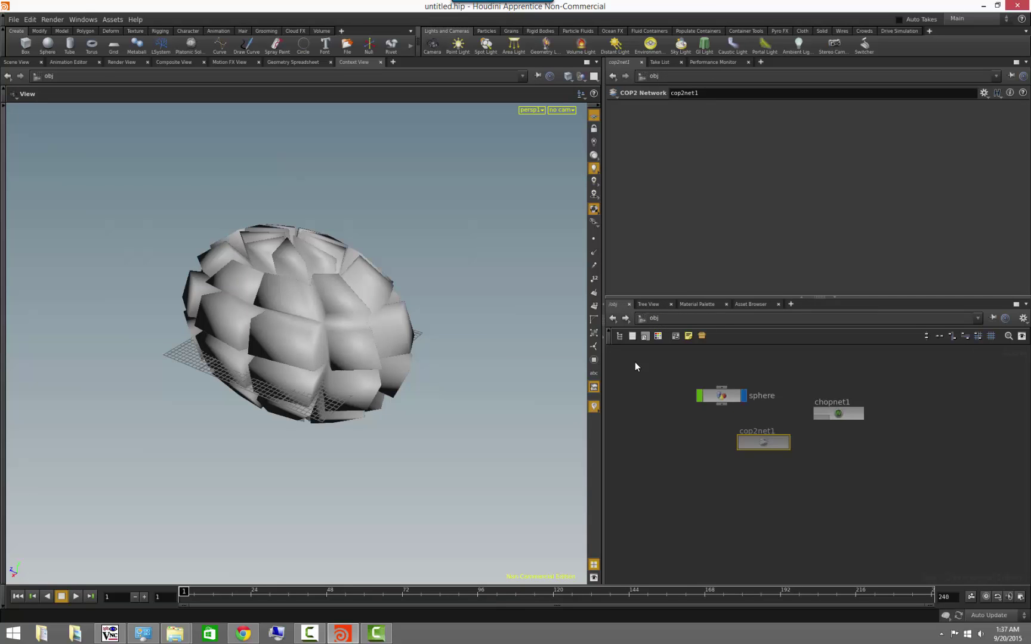
pyautogui.moveTo(375, 350); pyautogui.dragTo(412, 367)
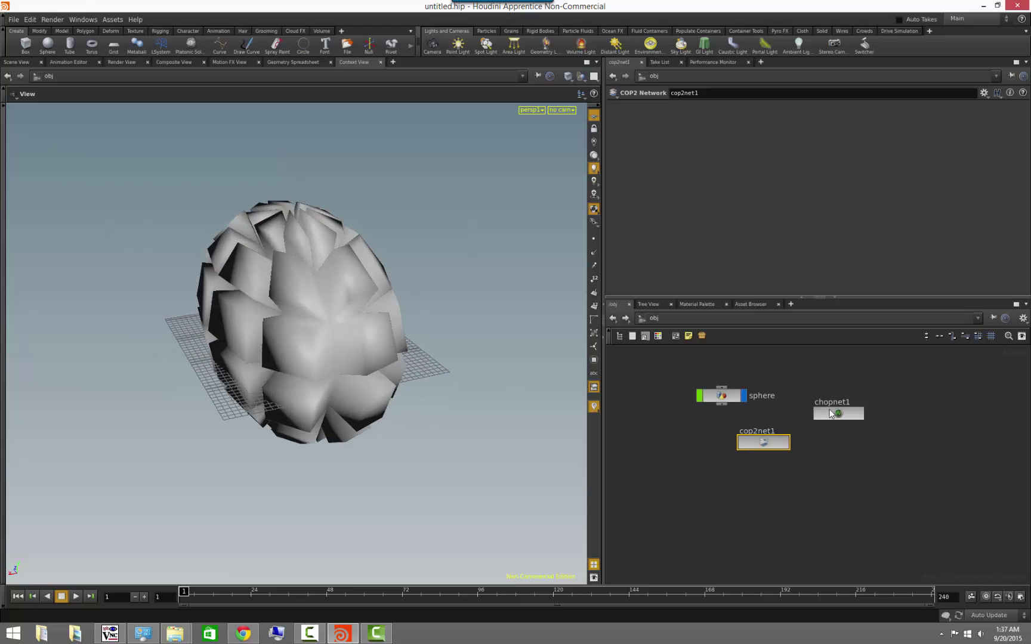
# Enter chopnet1, go back up, then dive into the sphere object
pyautogui.doubleClick(836, 415)
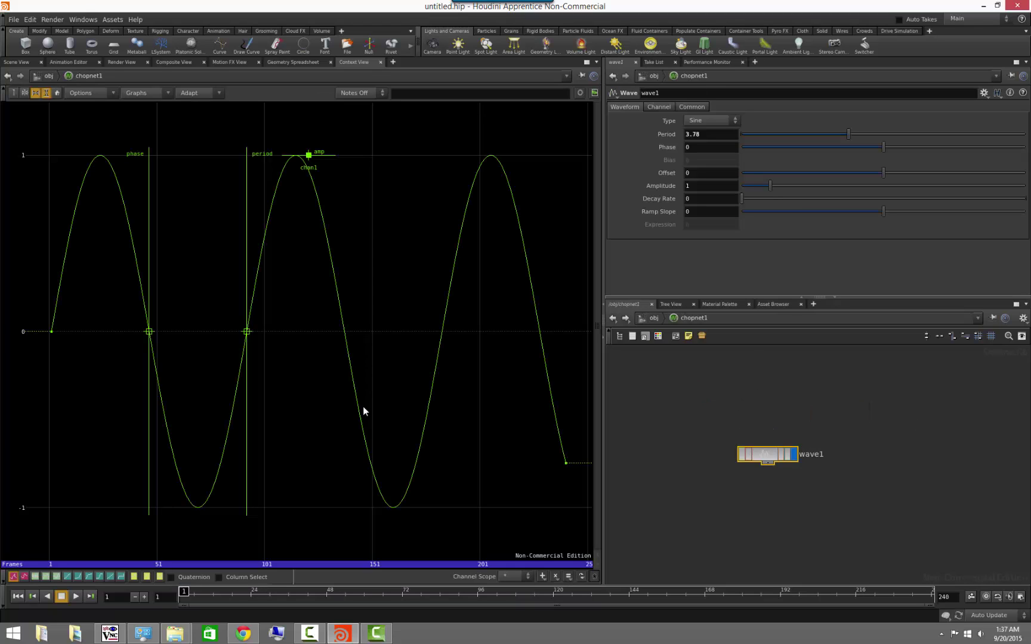
pyautogui.press('u')
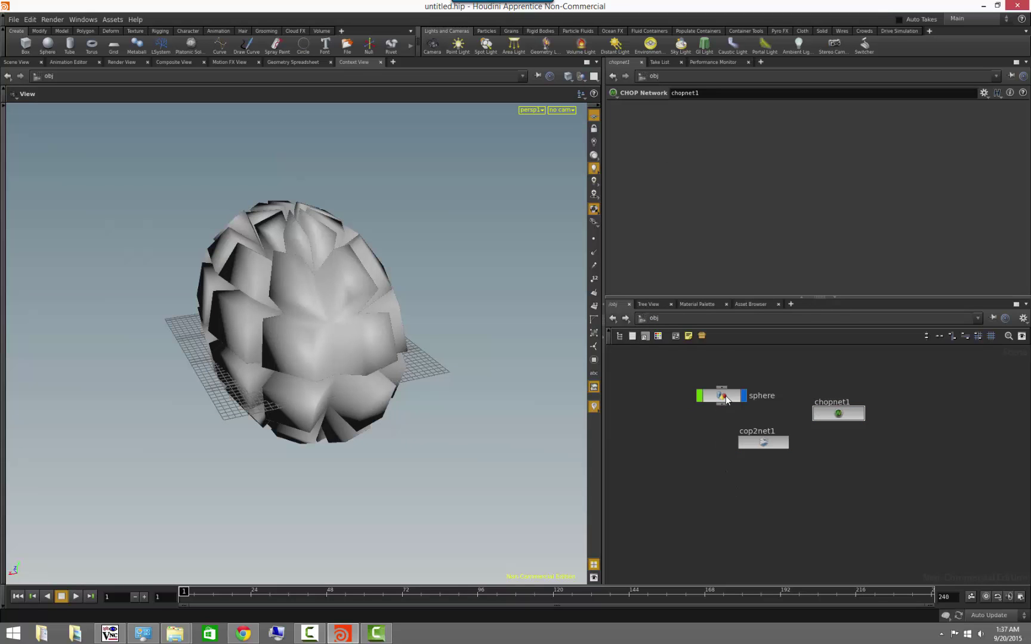
pyautogui.doubleClick(723, 395)
# Go up to /obj, orbit the view to a flatter angle, and deselect the sphere node
pyautogui.press('u')
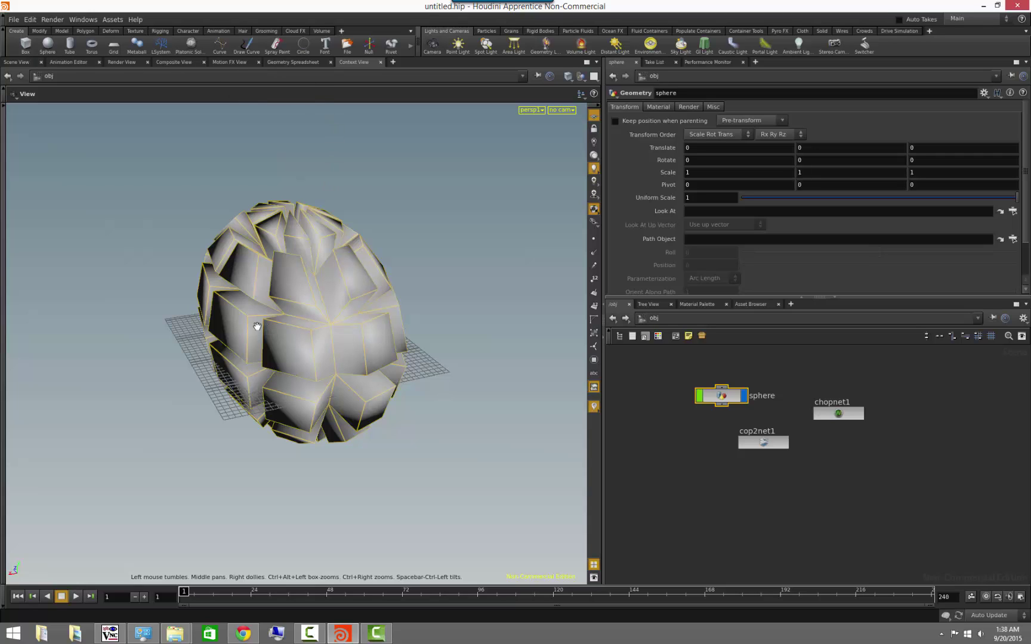
pyautogui.moveTo(198, 335); pyautogui.dragTo(257, 355)
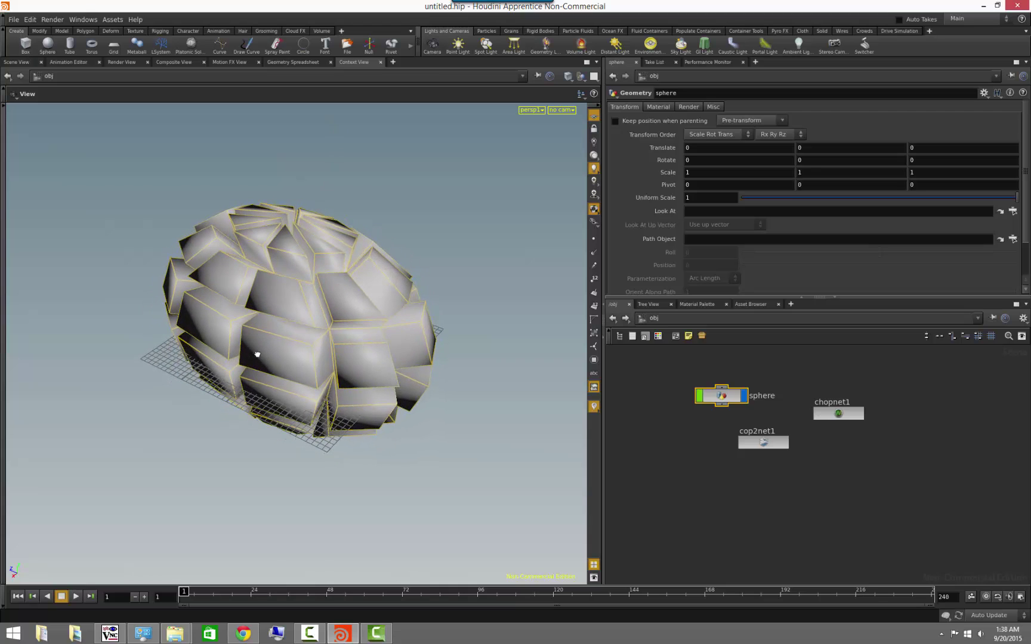
pyautogui.click(799, 462)
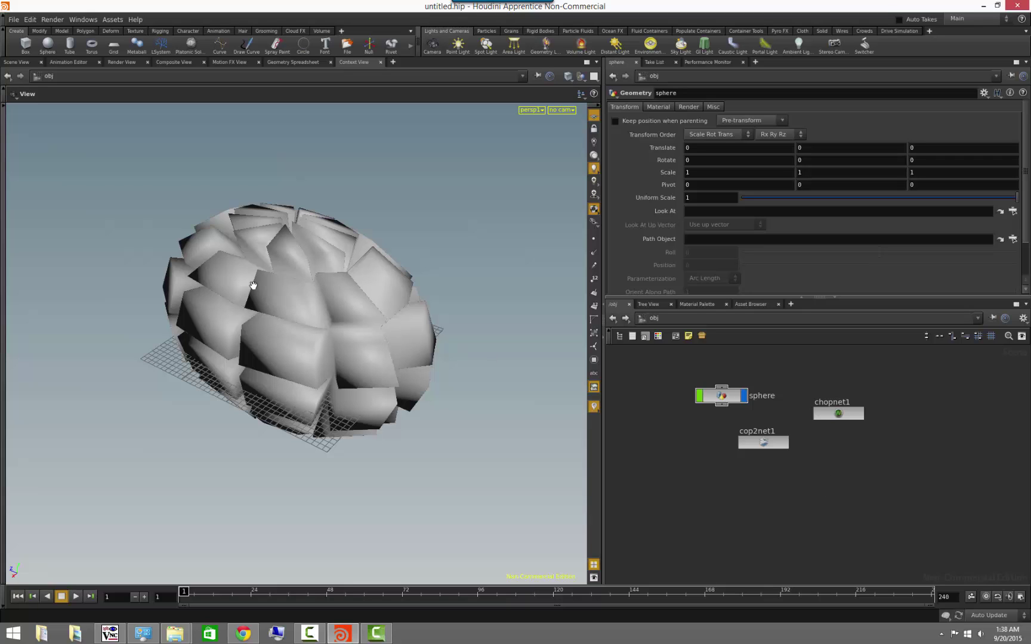
pyautogui.moveTo(721, 397); pyautogui.dragTo(721, 398)
# Inside the sphere object, add a clip1 node below polyextrude1 and display it
pyautogui.doubleClick(721, 398)
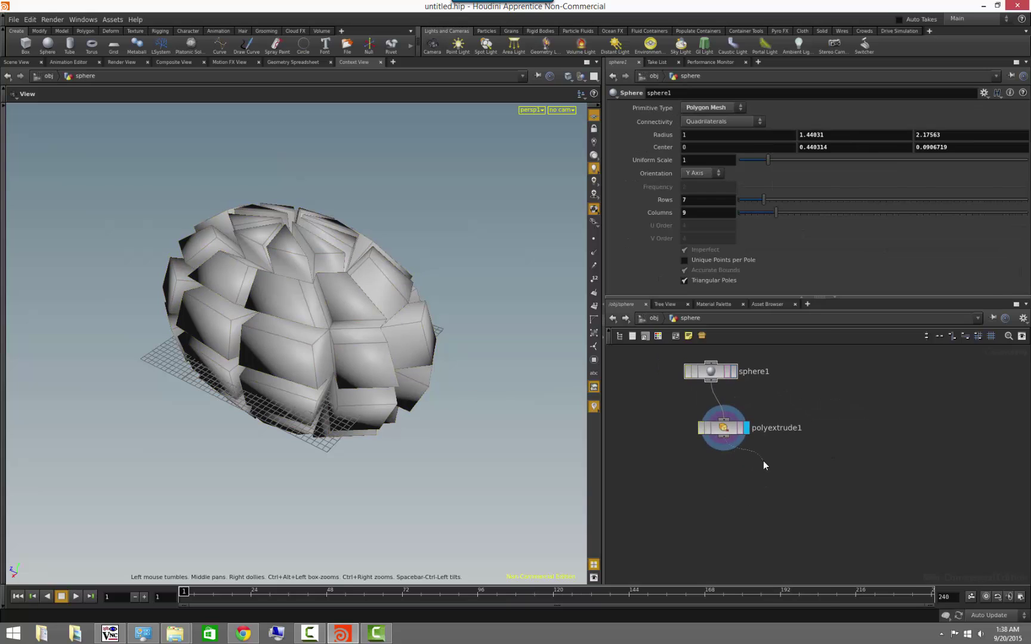
pyautogui.press('Tab')
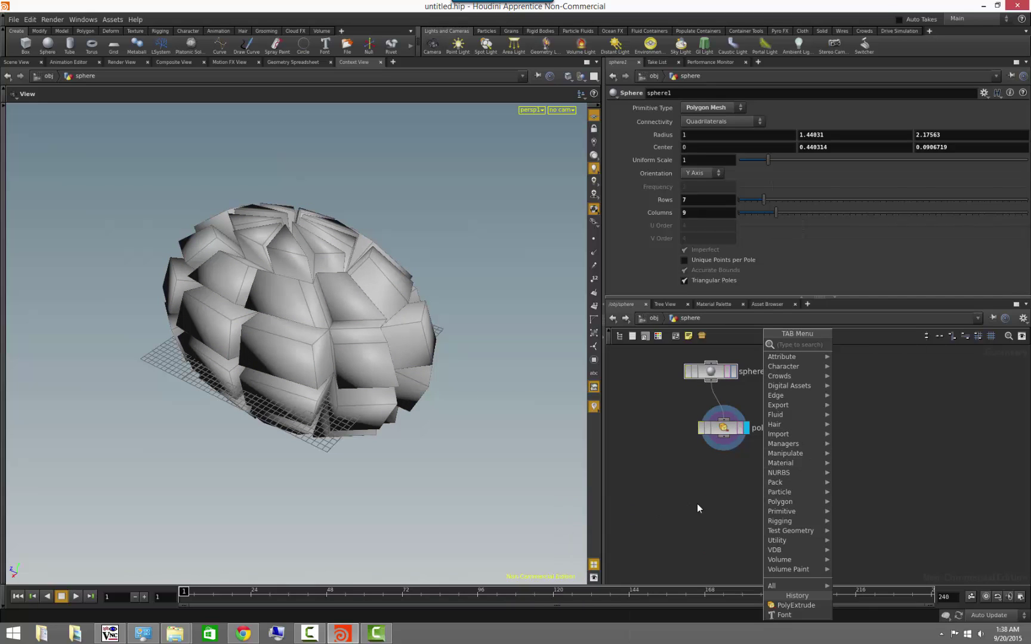
pyautogui.moveTo(782, 512)
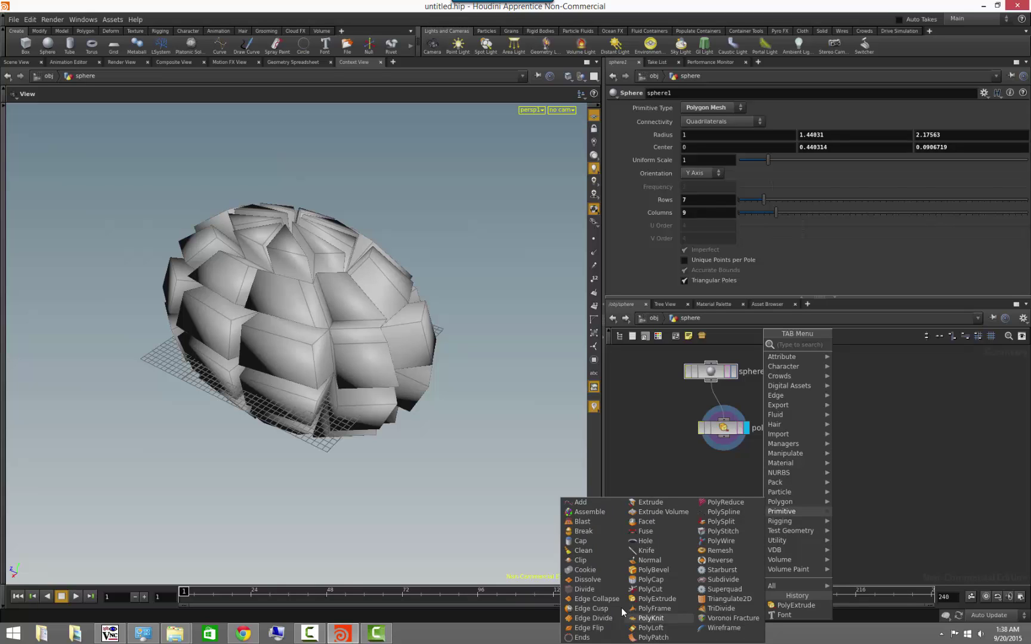
pyautogui.click(590, 562)
pyautogui.click(737, 475)
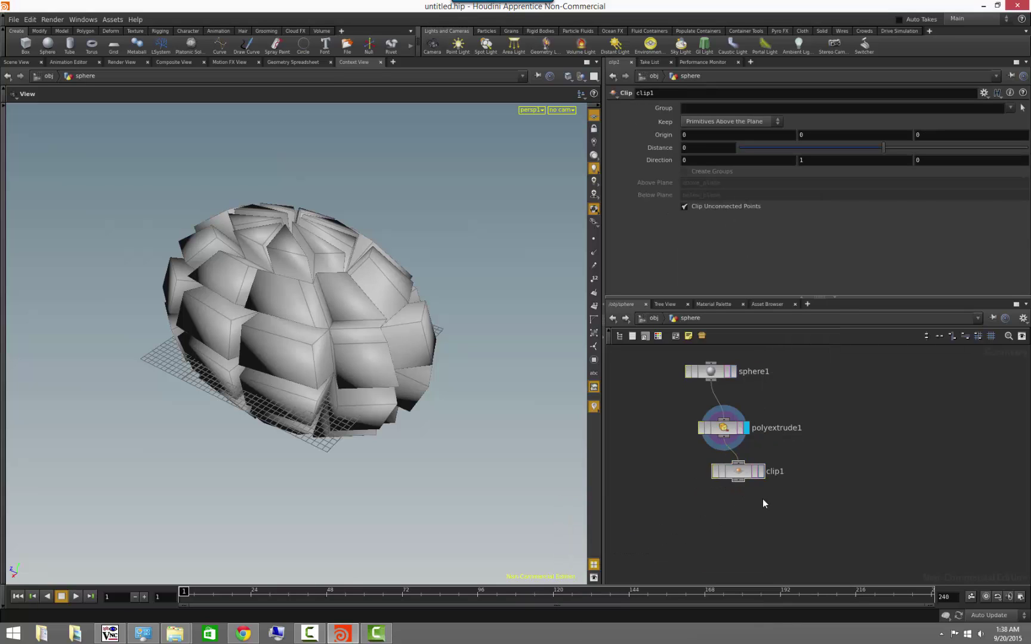
pyautogui.click(761, 472)
# Set clip1's Distance to 0.59 to cut the extruded sphere into a dome
pyautogui.moveTo(358, 396); pyautogui.dragTo(451, 346)
pyautogui.moveTo(877, 152); pyautogui.dragTo(899, 147)
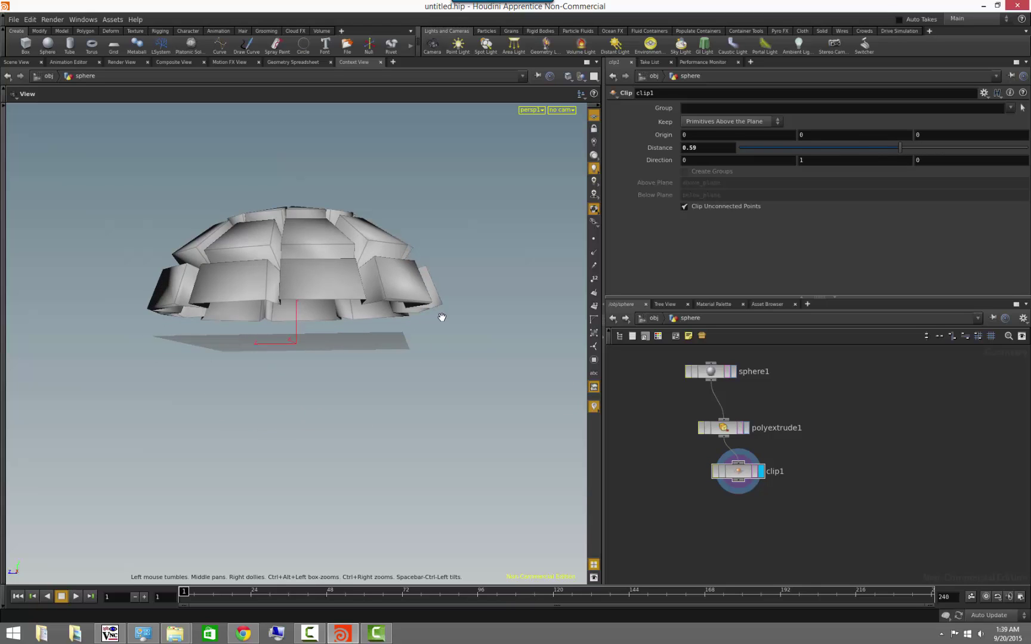
pyautogui.moveTo(440, 317); pyautogui.dragTo(496, 241)
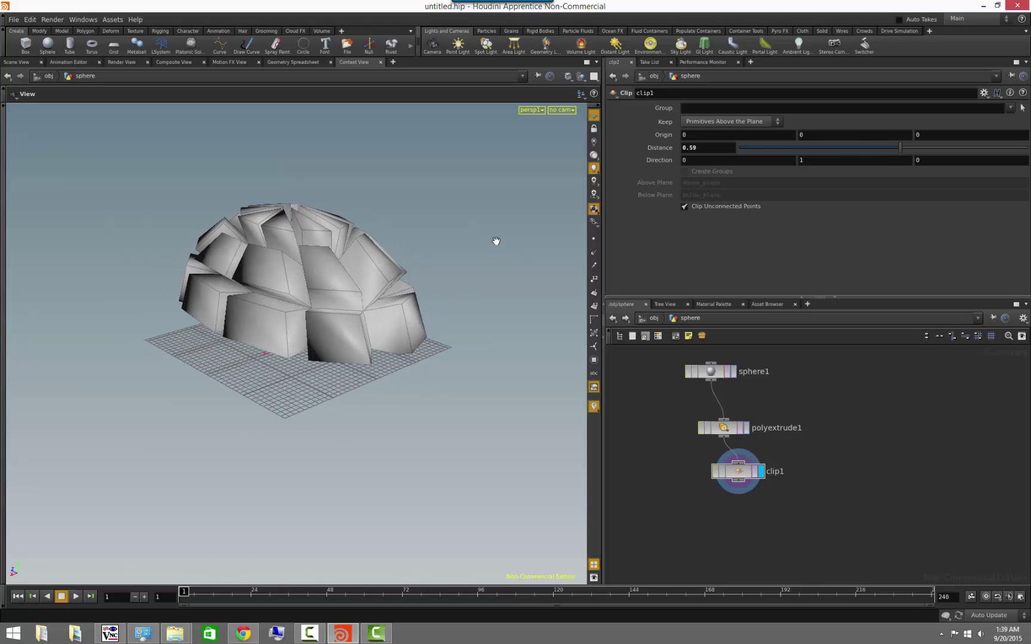